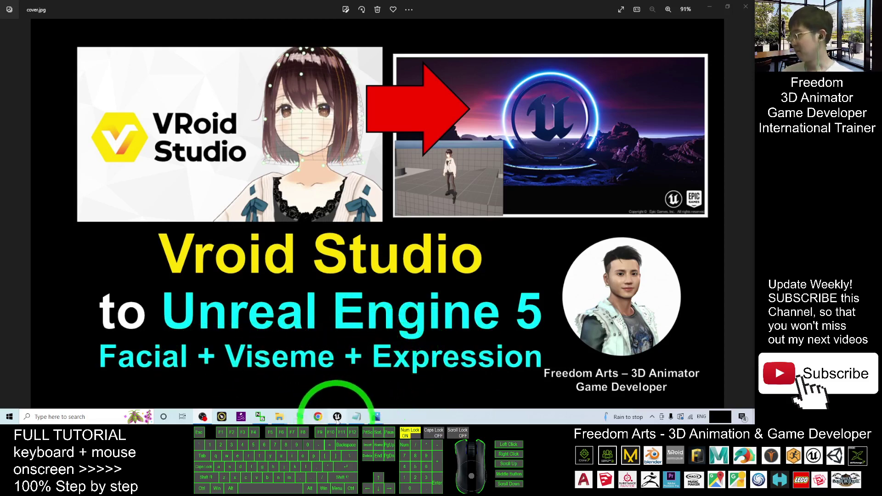
Step: In ThirdPersonMap play mode, run the VRoid girl around the map and up the ramp
left_click(337, 417)
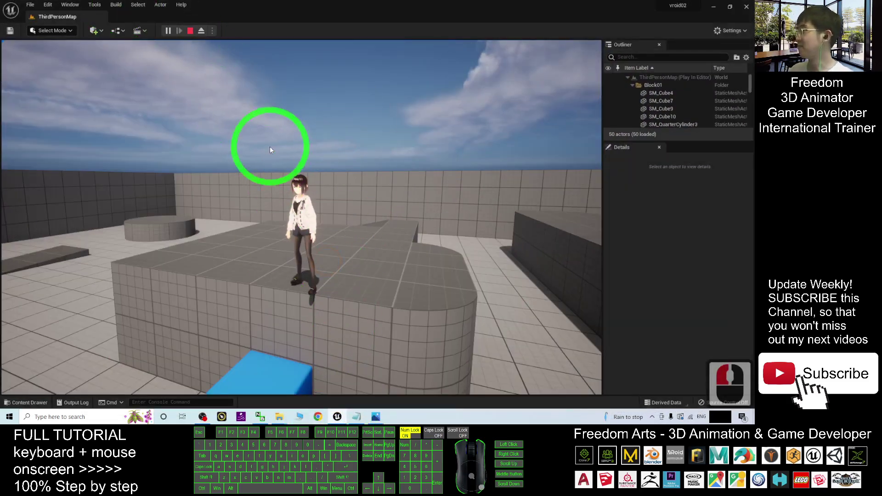
left_click_drag(270, 149, 236, 177)
key("w")
key("a")
key("d")
key("s")
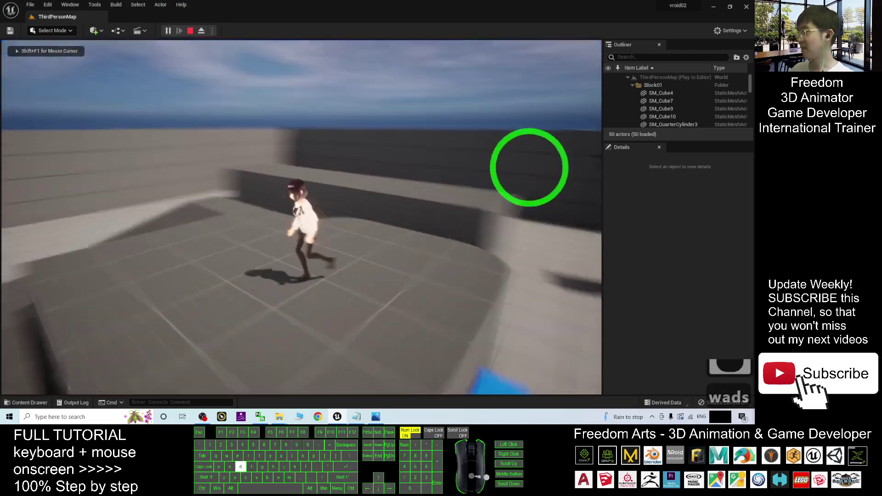
key("a")
key("s")
key("w")
key("d")
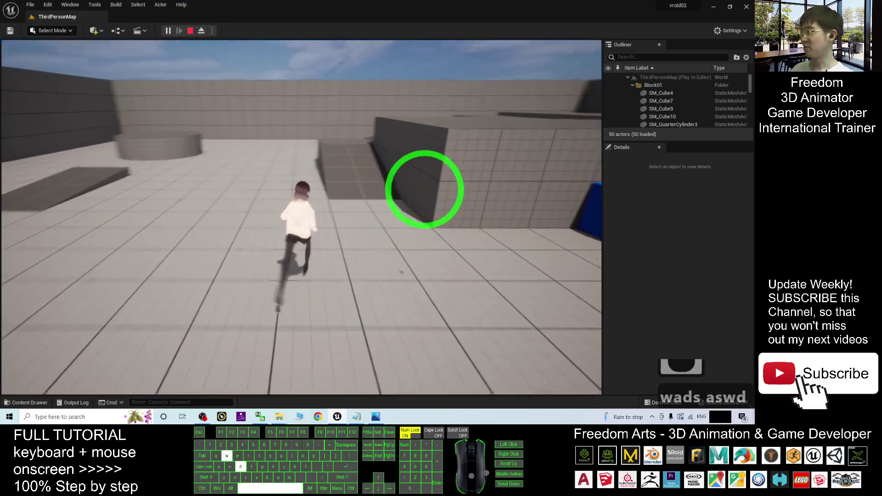
key("a")
key("a")
key("a")
key("a")
key("a")
key("a")
key("d")
key("s")
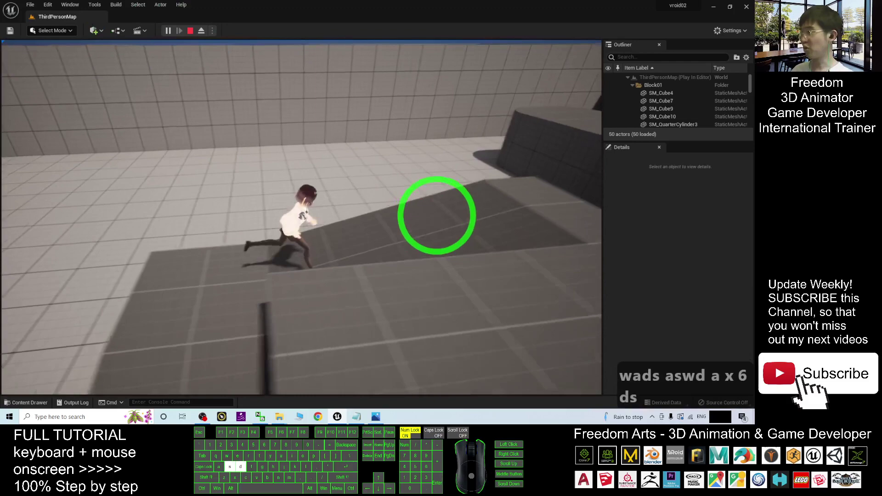
Step: Run and jump the girl toward the blue cube and along the wall, then end play
key("a")
key("a")
key("s")
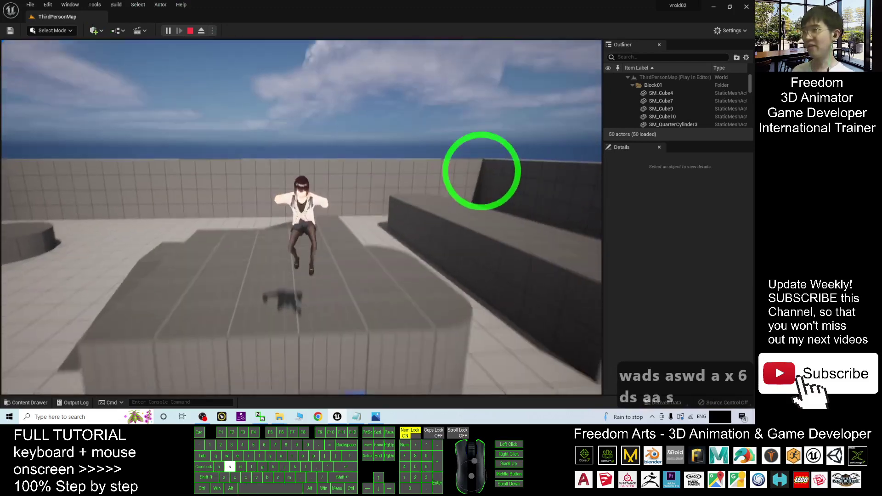
key("a")
key("s")
key("a")
key("w")
key("d")
key("a")
key("w")
key("d")
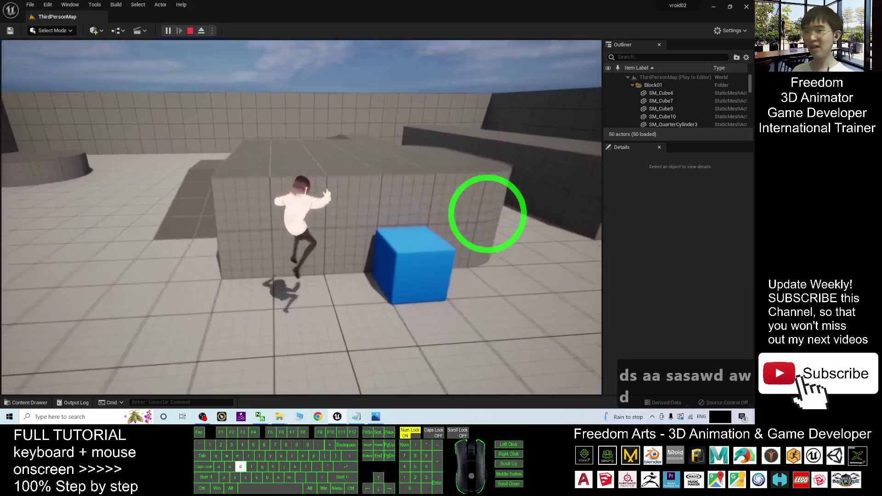
key("w")
key("d")
key("a")
key("w")
key("d")
key("s")
key("a")
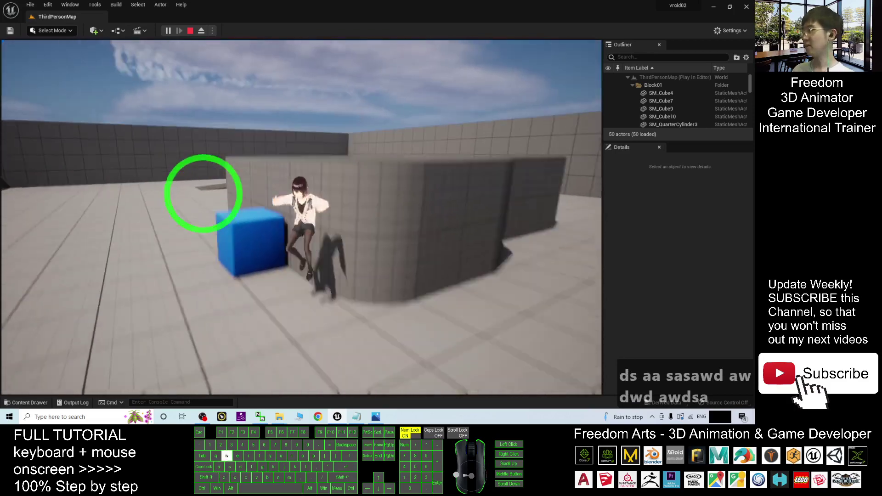
key("w")
key("a")
key("a")
key("a")
key("s")
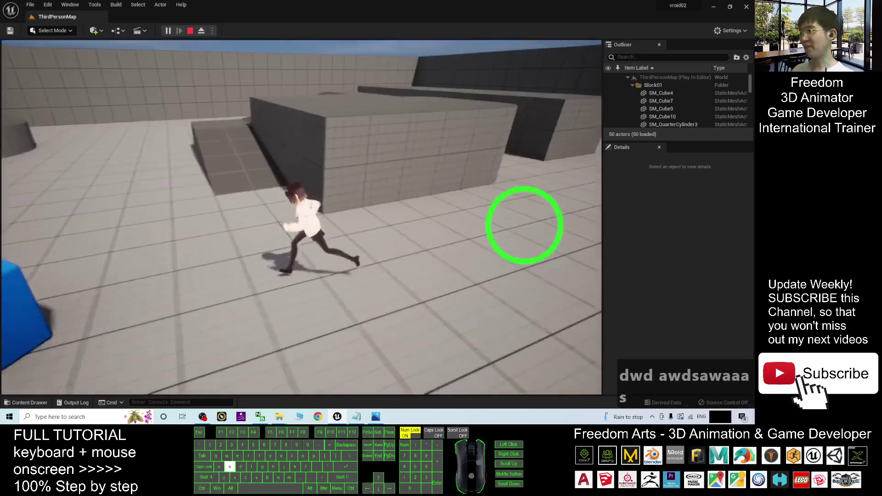
key("a")
key("w")
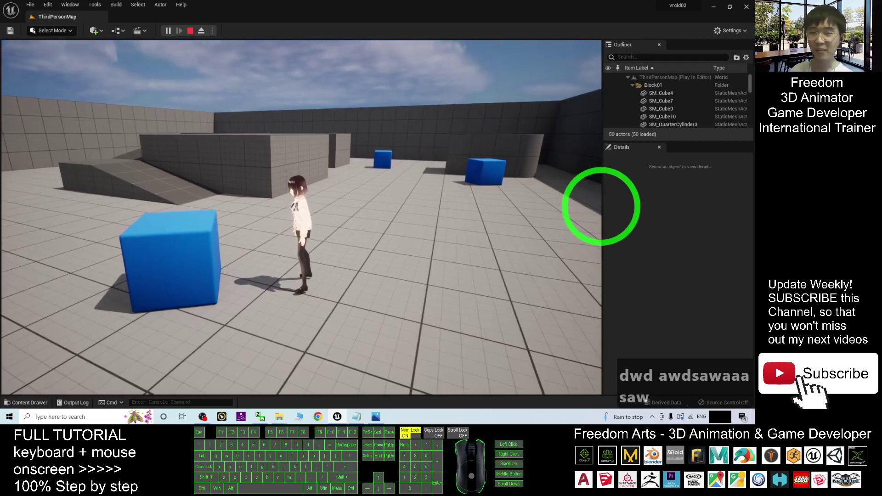
key("Escape")
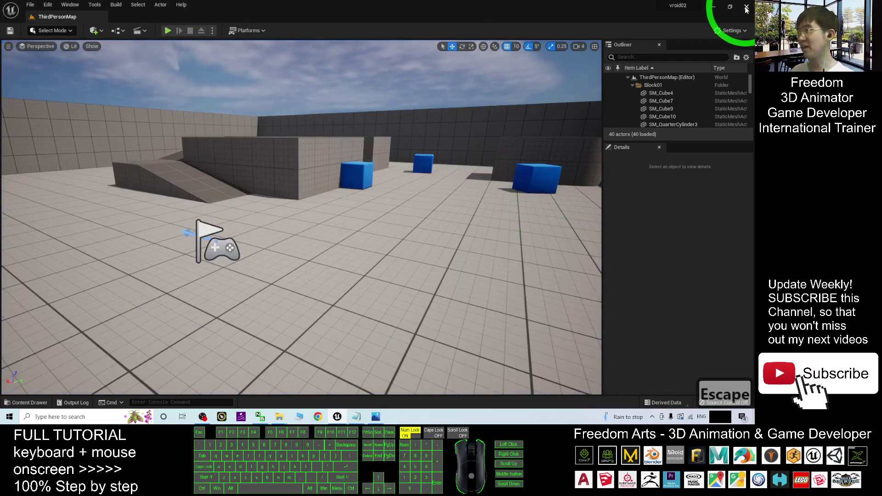
Step: Close the Unreal Editor and minimize the cover image to reveal the VRM4U notes
left_click(746, 8)
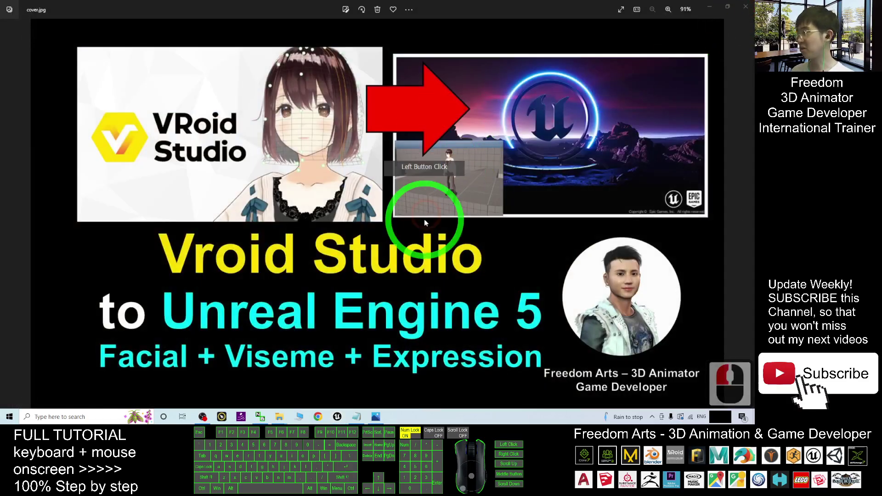
left_click(710, 9)
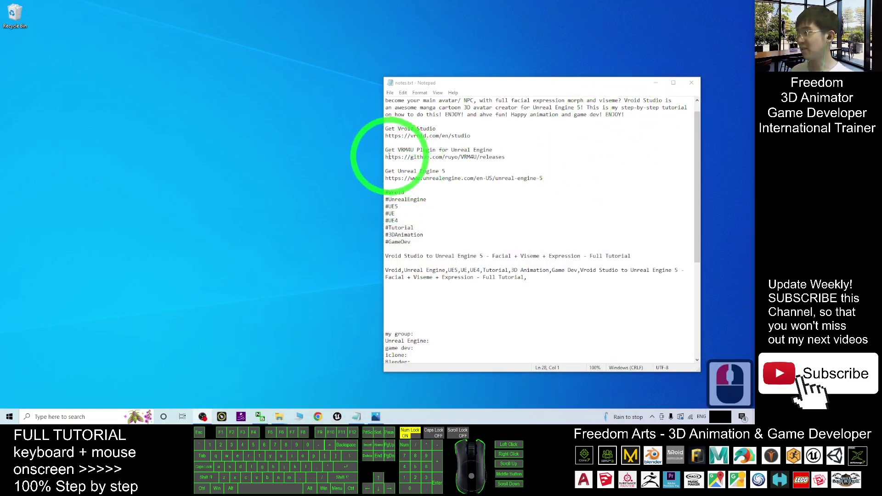
left_click_drag(387, 157, 501, 157)
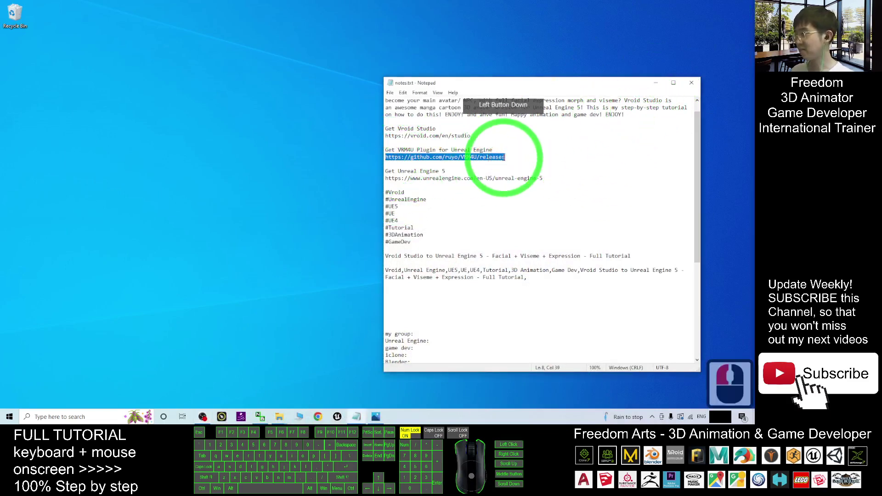
left_click(413, 141)
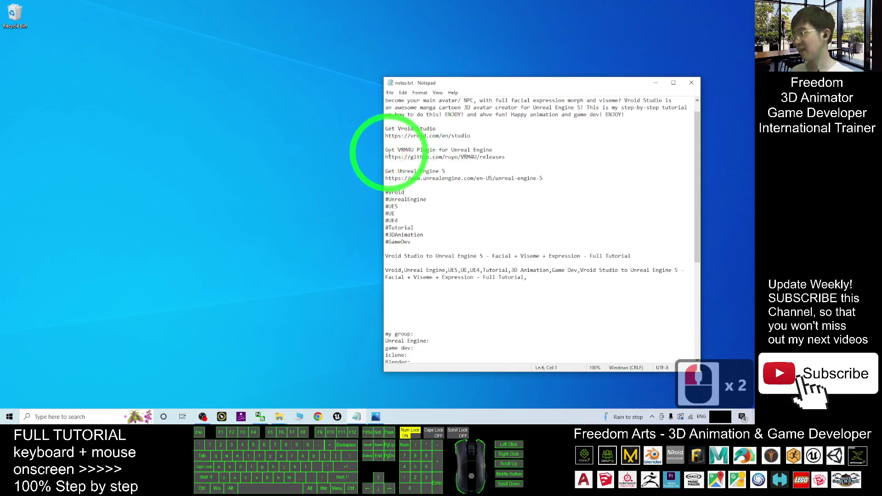
left_click_drag(404, 151, 414, 151)
Step: Make the heading read 'for Unreal Engine 5' and copy the VRM4U releases link
left_click(514, 150)
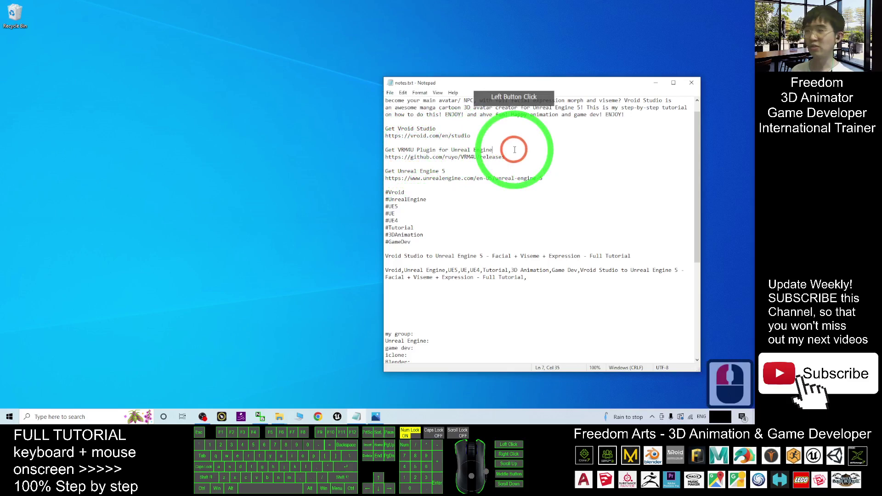
type("5")
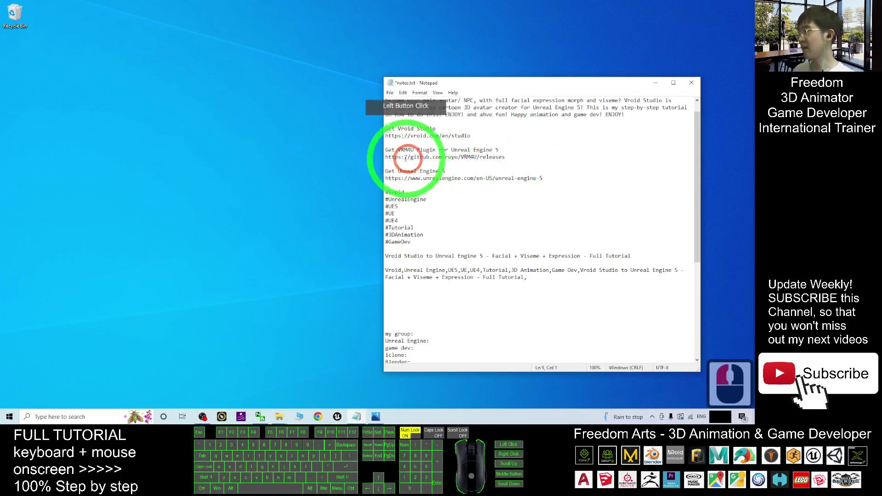
left_click_drag(385, 157, 505, 157)
key("ctrl+c")
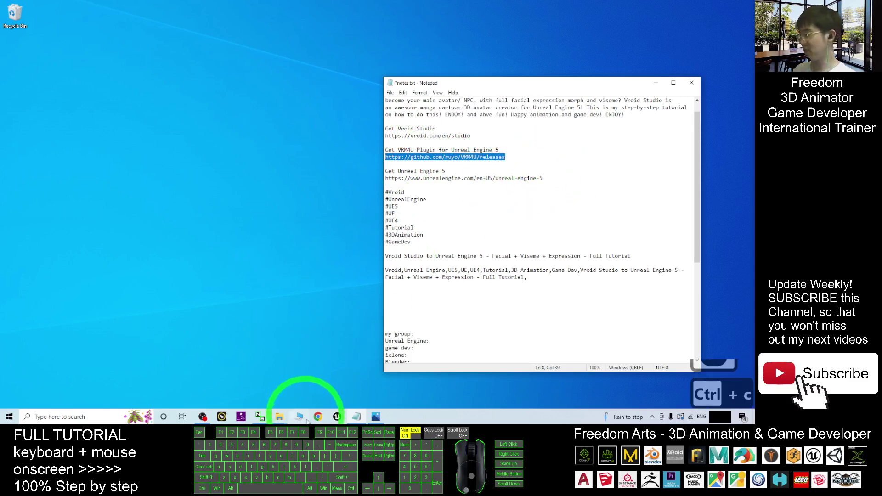
Step: Load the copied VRM4U releases page in Chrome, check the 20220711 assets, then minimize Chrome
left_click(318, 417)
key("ctrl+v")
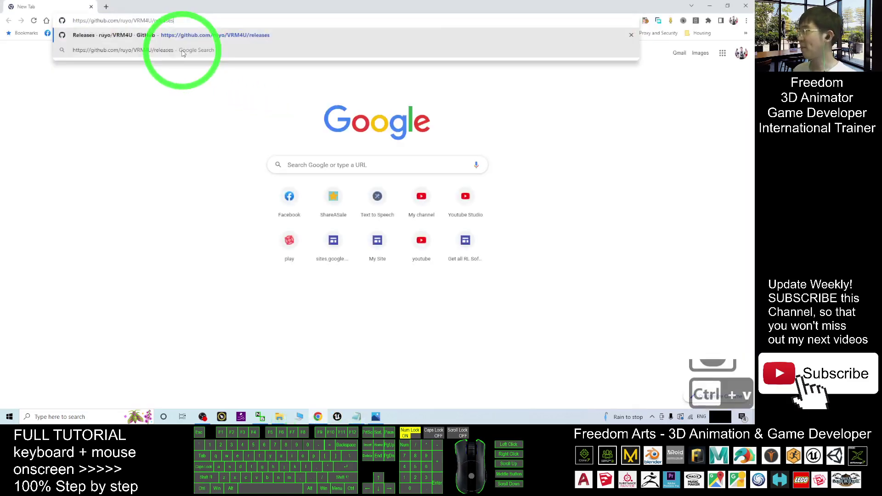
key("Return")
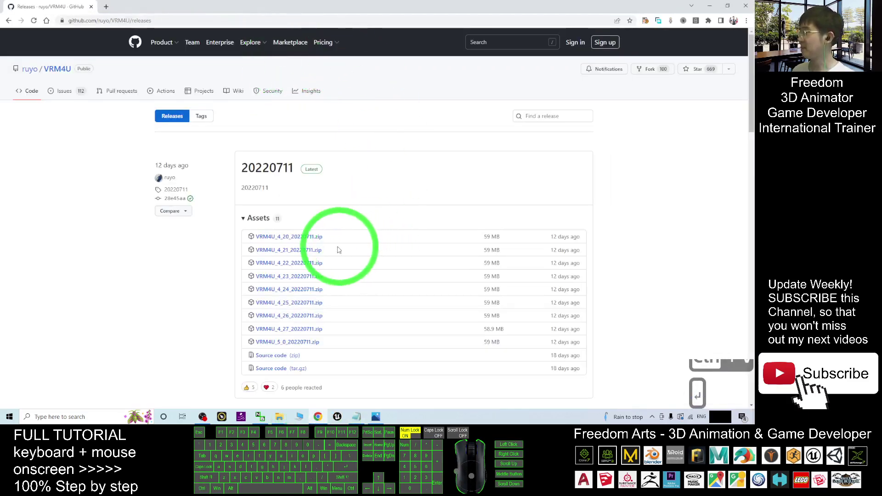
scroll(286, 203, "down", 3)
scroll(226, 151, "up", 2)
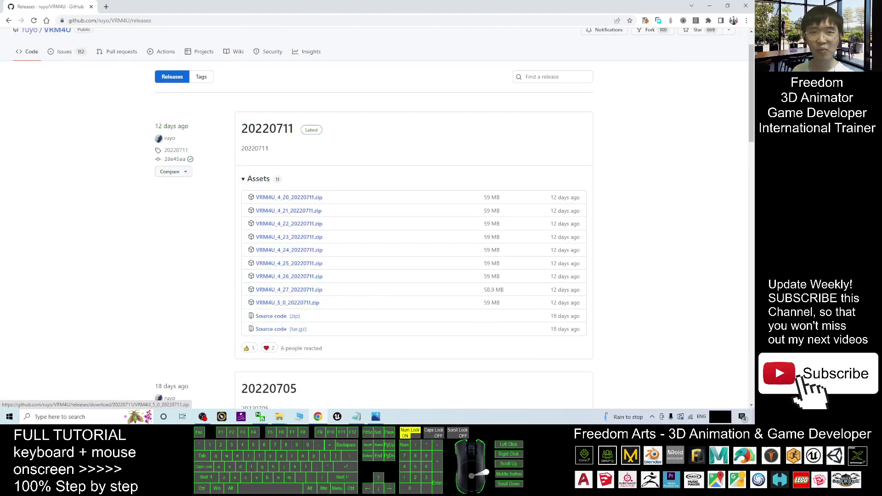
key("ctrl+c")
left_click(710, 5)
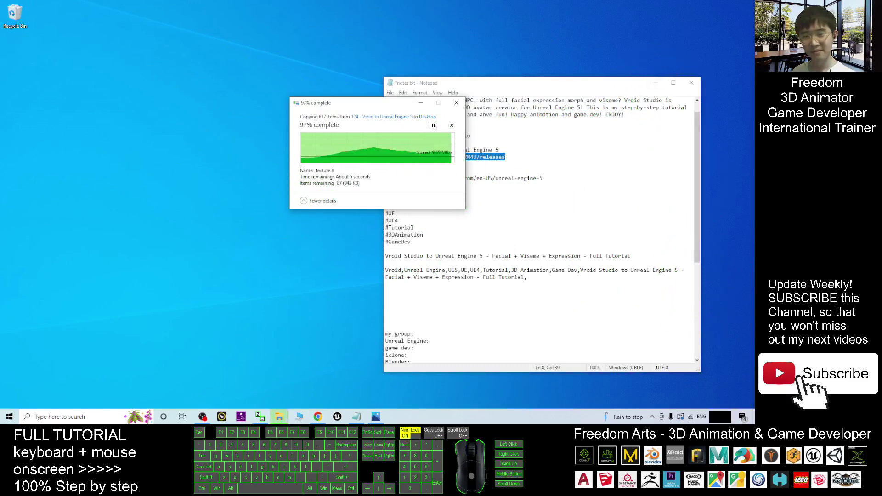
Step: Open the VRM4U desktop folder, close the Notepad notes, and close the folder window
double_click(15, 55)
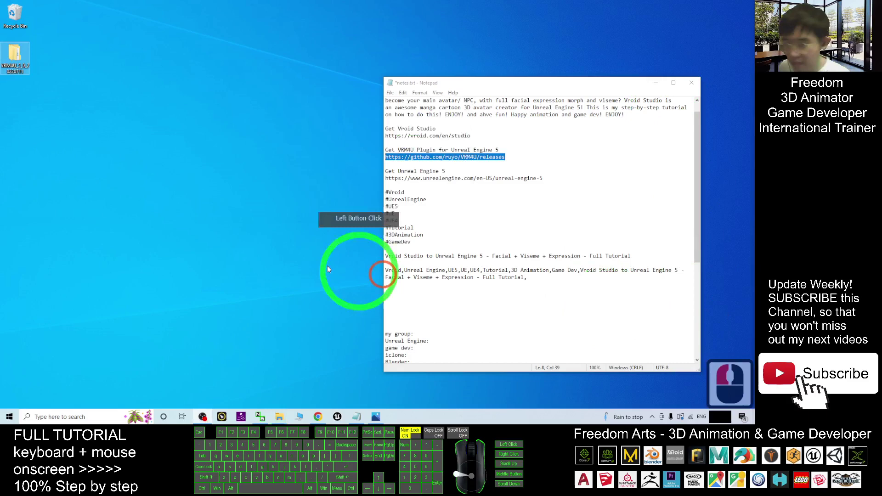
left_click(437, 177)
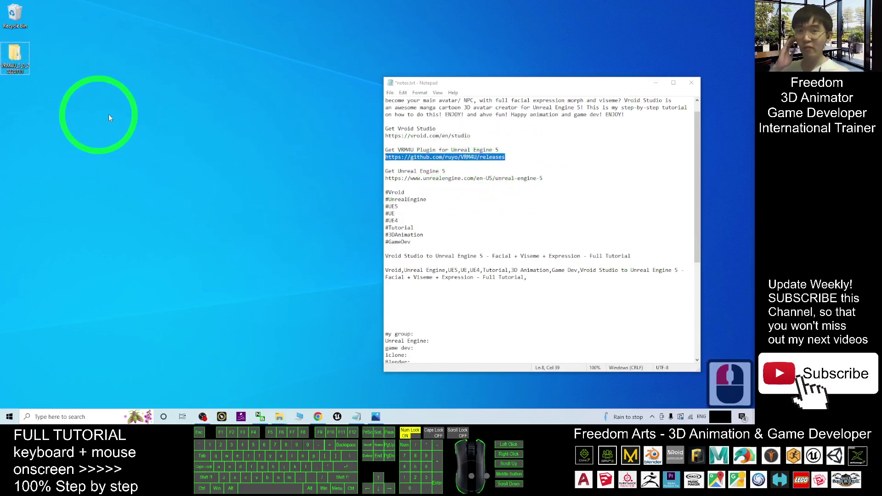
double_click(17, 55)
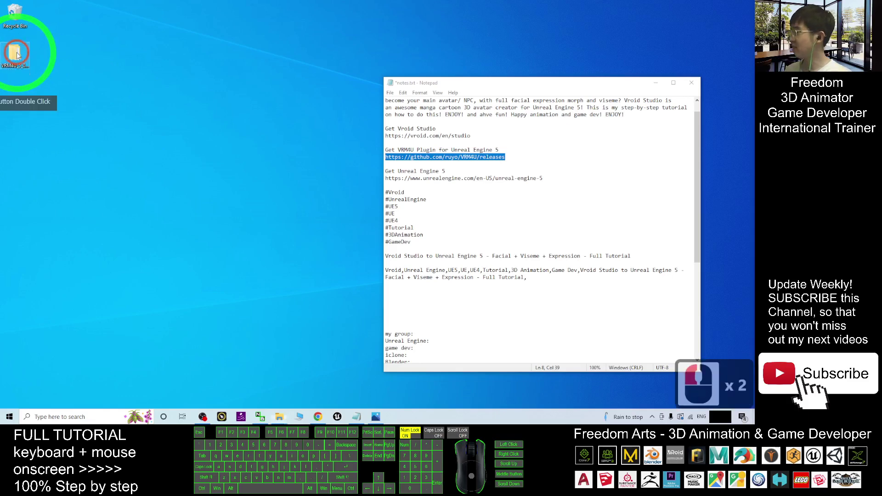
left_click_drag(401, 10, 373, 45)
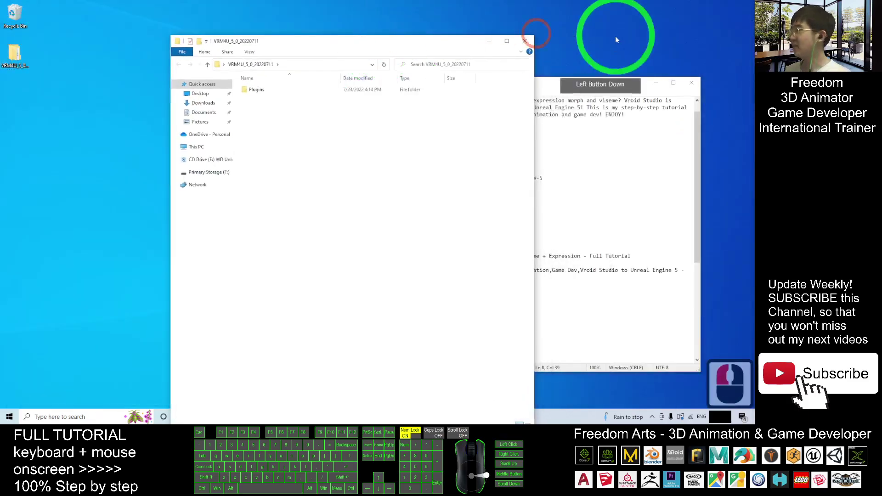
left_click(690, 84)
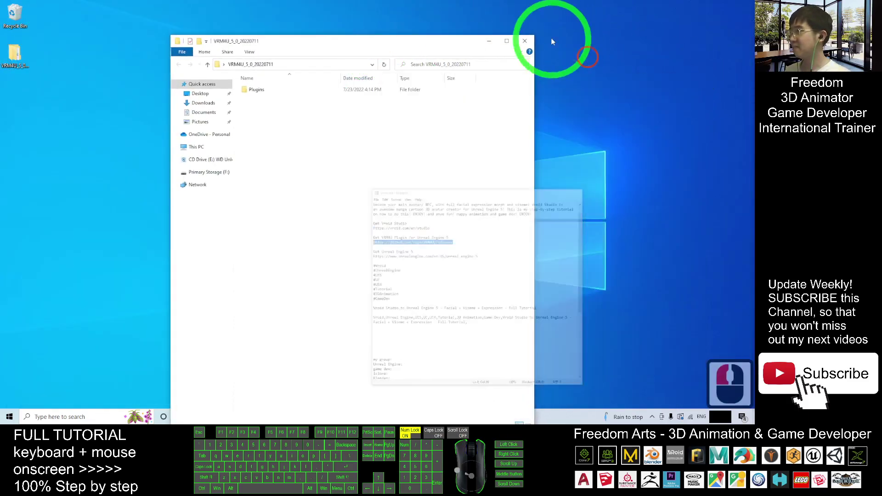
left_click(526, 40)
Step: Reopen the VRM4U_5_0_20220711 folder and minimize it while Unreal Editor starts
double_click(17, 53)
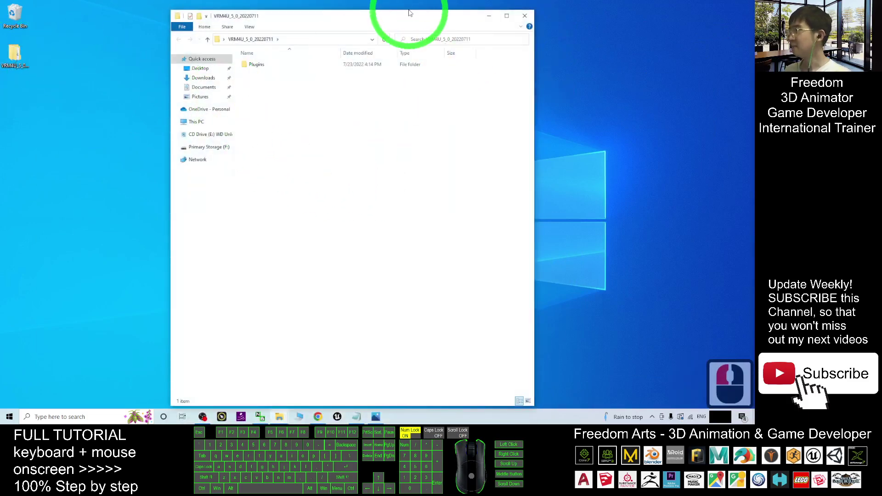
left_click_drag(411, 13, 491, 44)
left_click(354, 367)
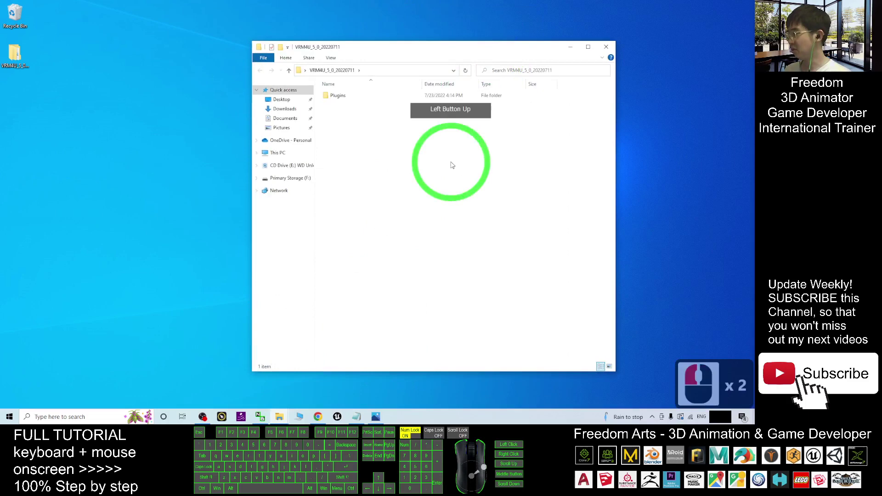
left_click(148, 322)
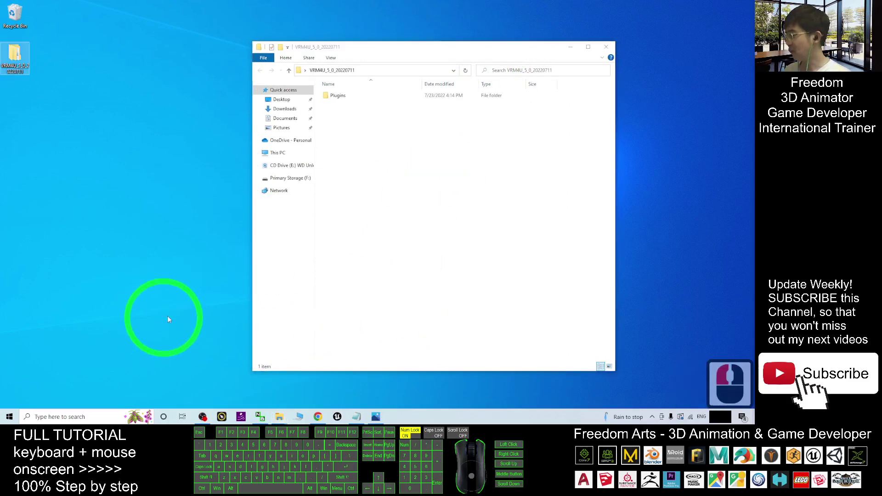
left_click(559, 266)
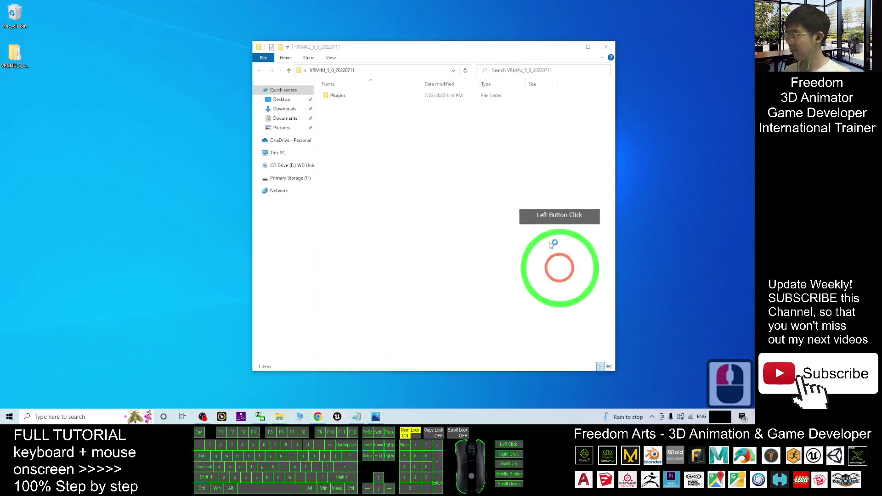
left_click(570, 46)
Step: Create a new Games > Third Person project named vroid03
left_click(431, 234)
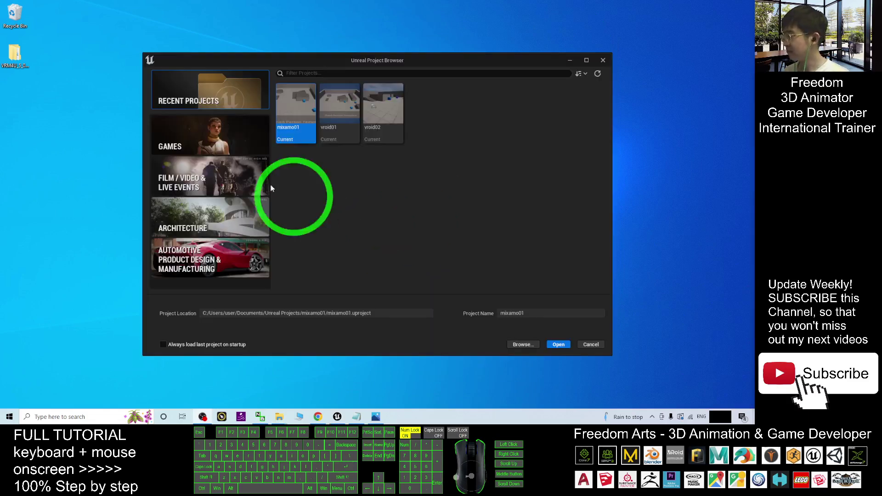
left_click(203, 145)
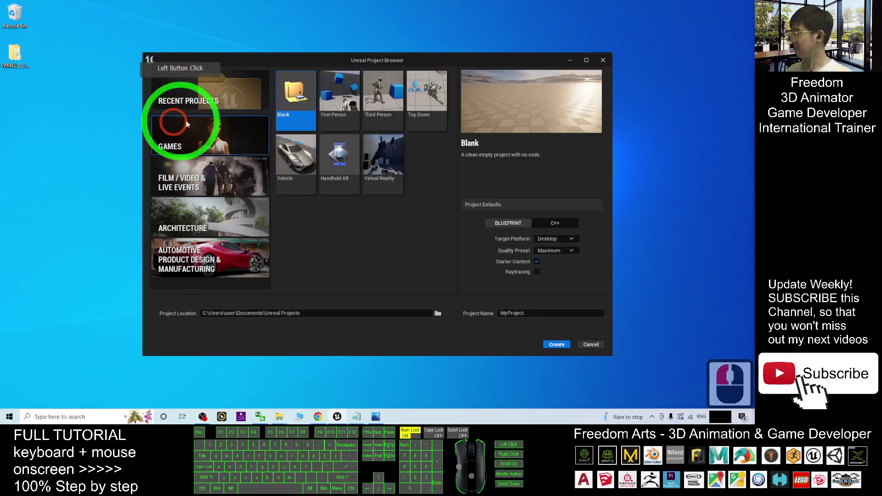
left_click(384, 97)
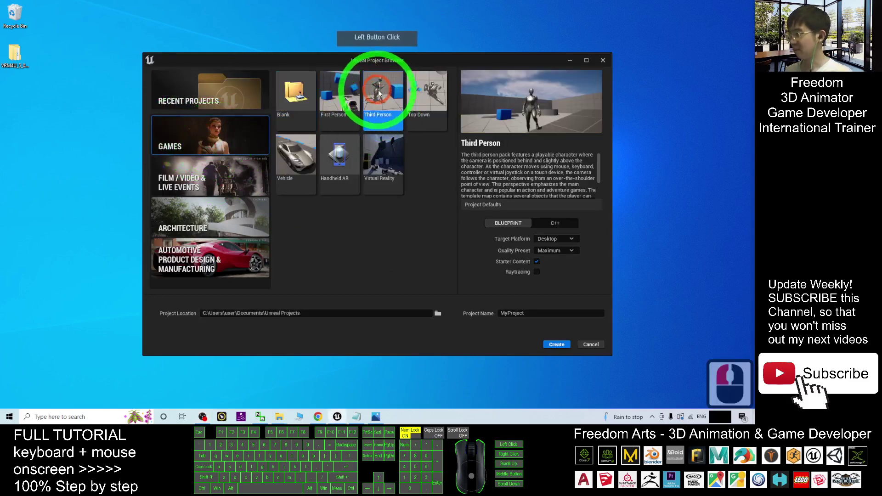
left_click_drag(529, 312, 570, 311)
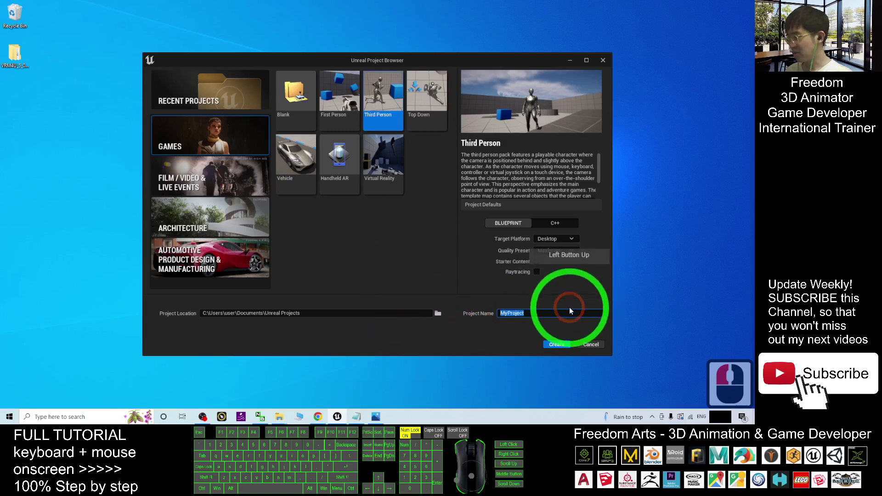
type("vroid03")
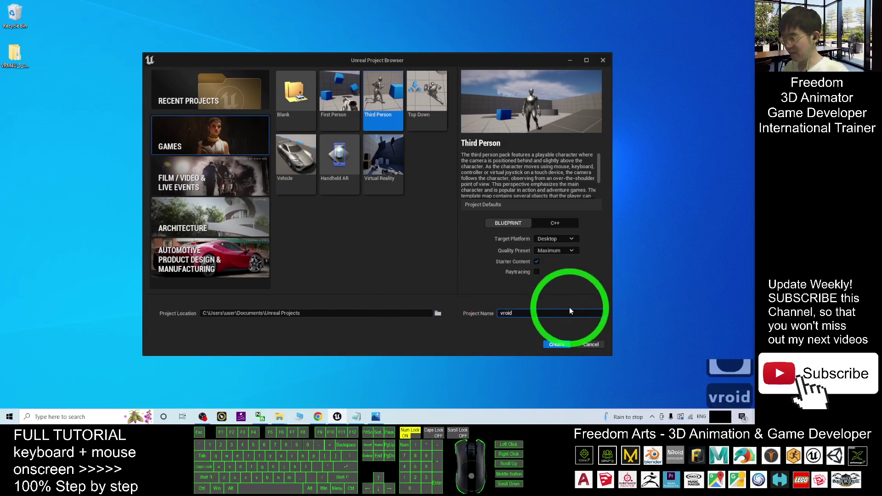
left_click(554, 345)
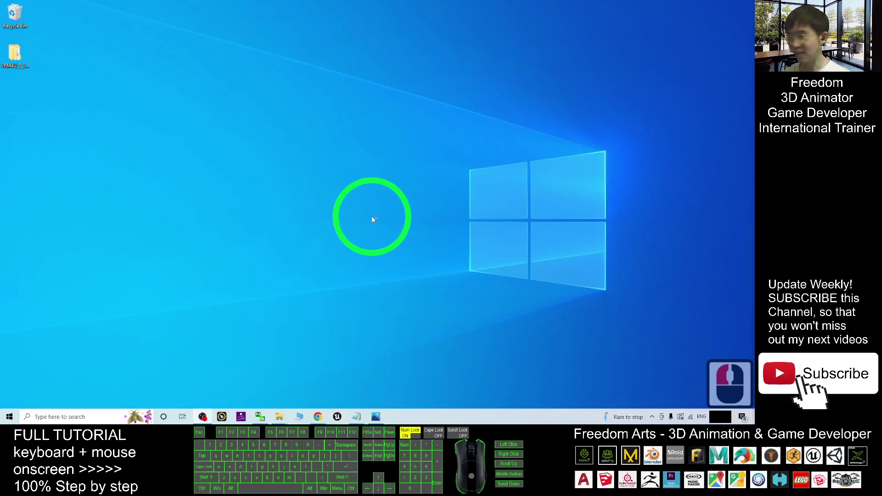
Step: Dismiss the driver warning, let vroid03 load on ThirdPersonMap, then close the editor
left_click(440, 255)
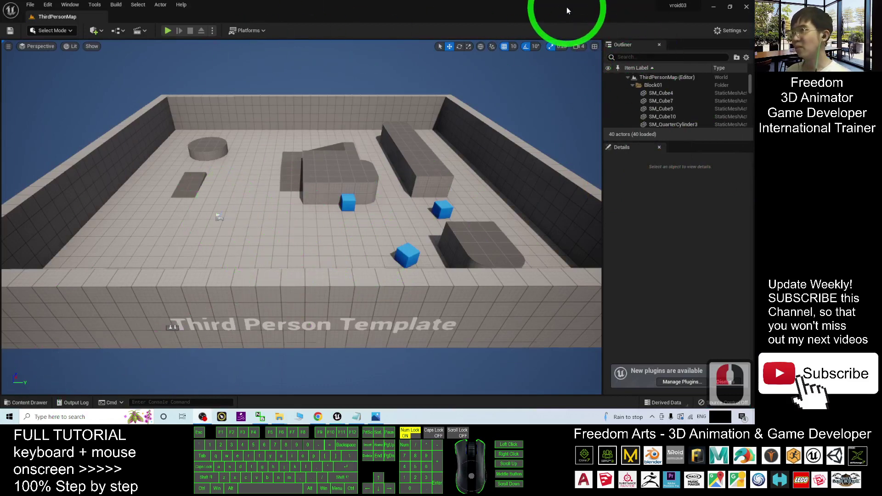
left_click_drag(599, 14, 542, 70)
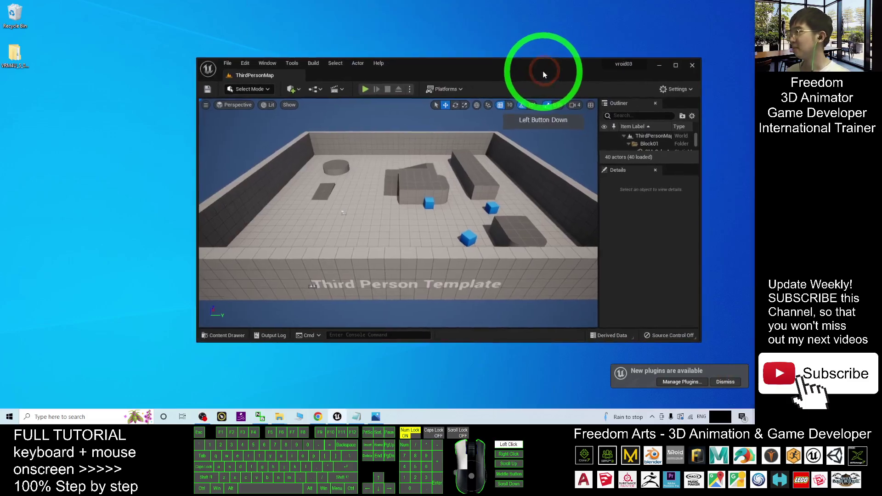
left_click(693, 68)
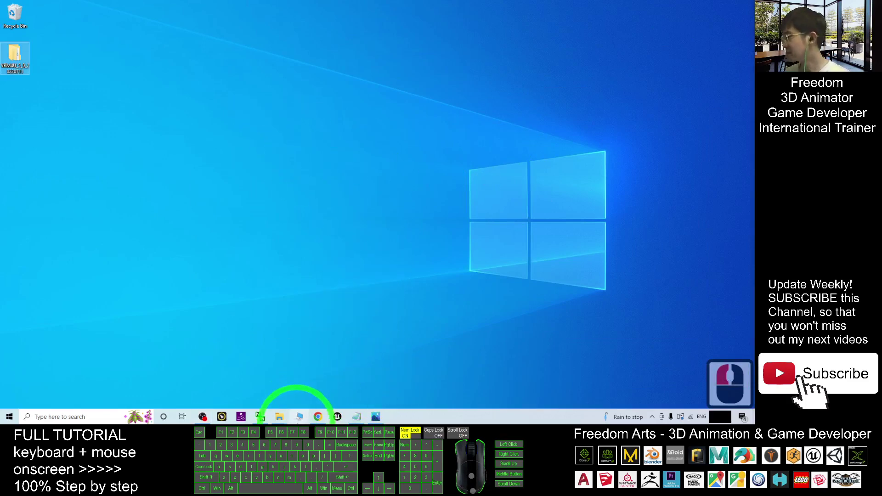
Step: Open the D:\UE_5.0.3\Engine\Plugins folder in File Explorer
left_click(299, 417)
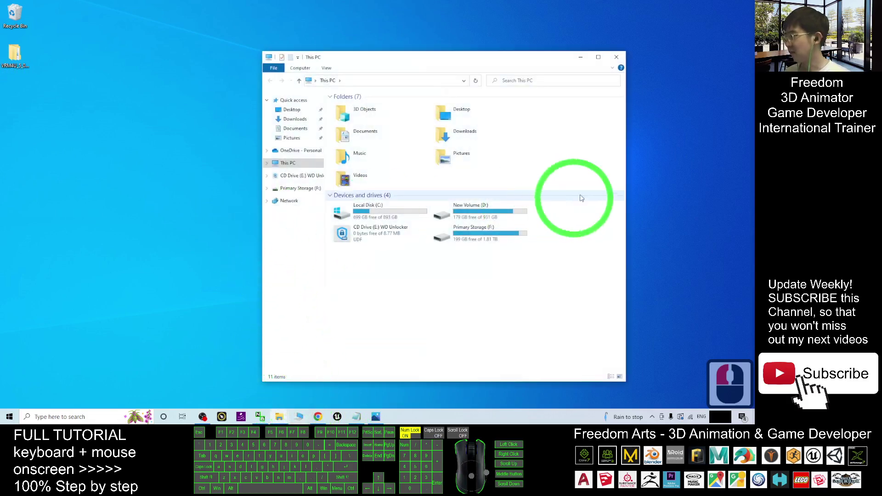
left_click(279, 416)
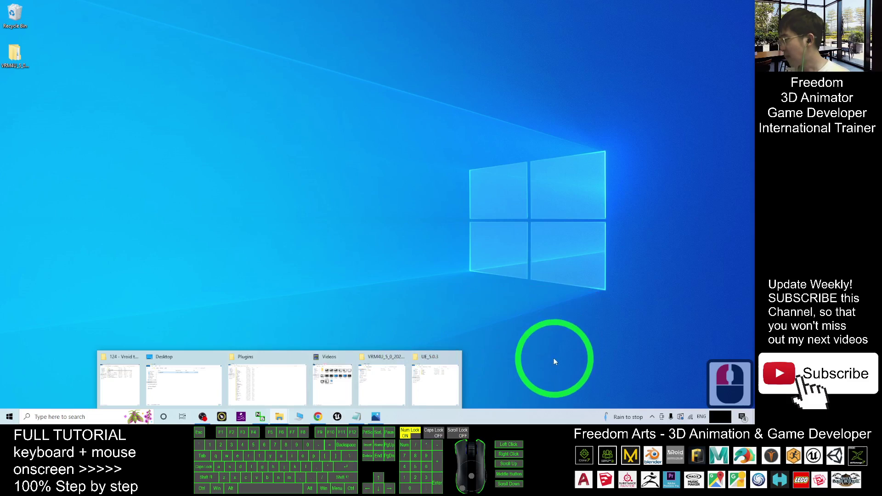
left_click(437, 381)
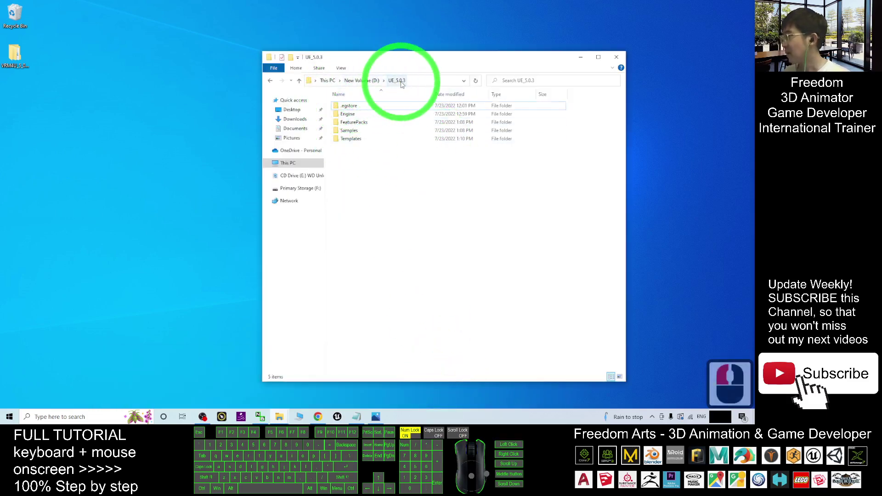
double_click(347, 114)
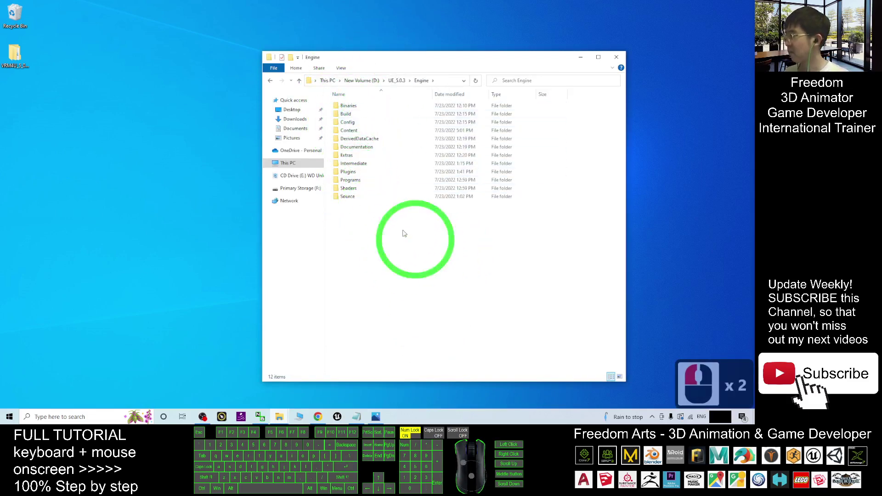
double_click(358, 175)
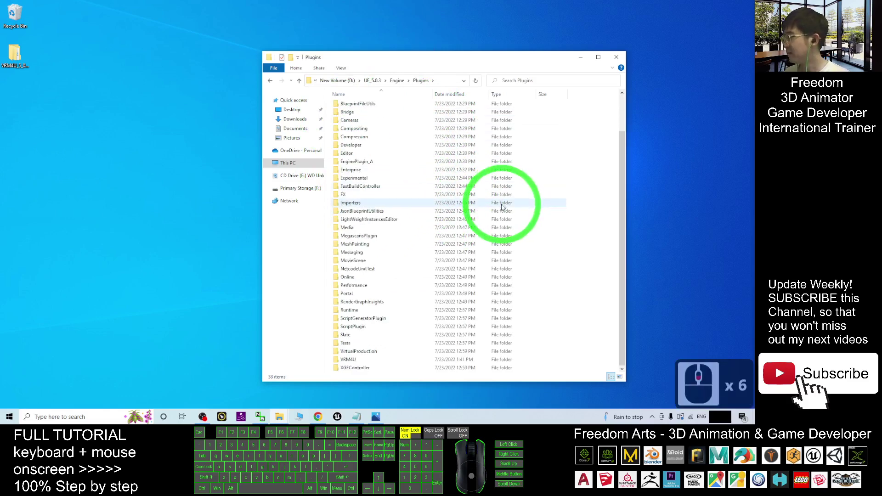
mouse_move(366, 363)
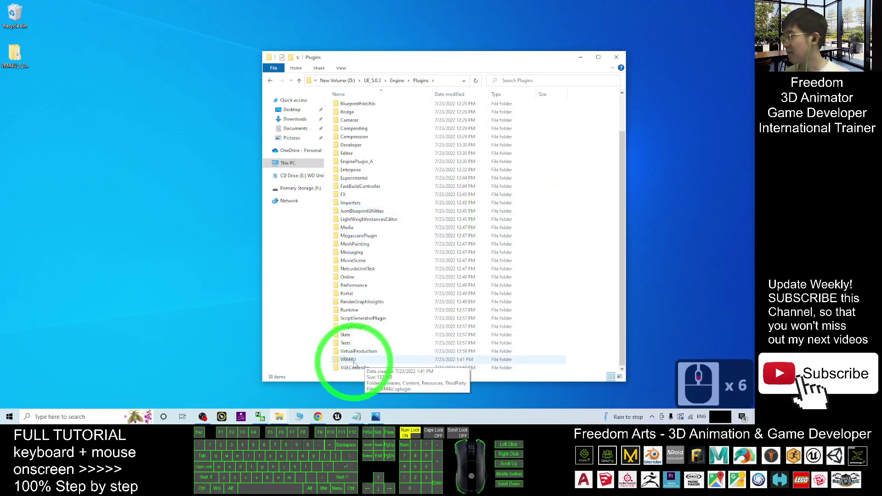
scroll(488, 220, "up", 2)
Step: Open the downloaded VRM4U Plugins folder and copy the VRM4U plugin folder
left_click(19, 56)
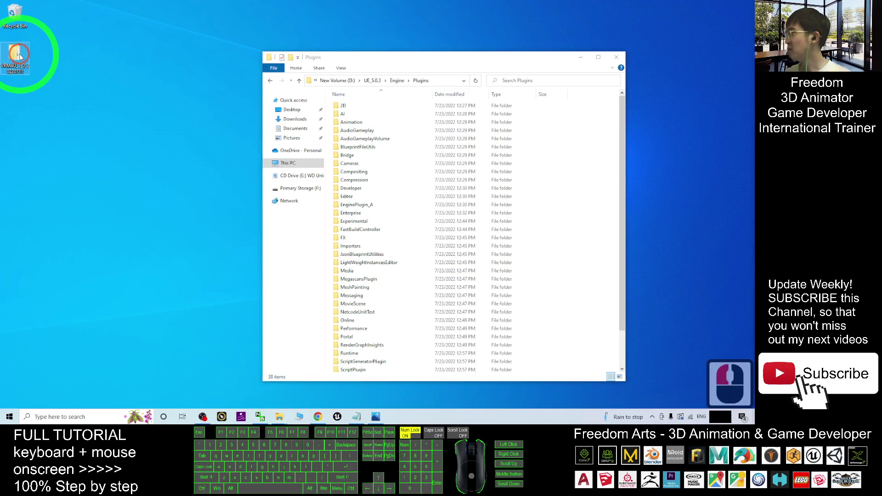
double_click(20, 56)
left_click_drag(390, 59, 466, 65)
double_click(136, 125)
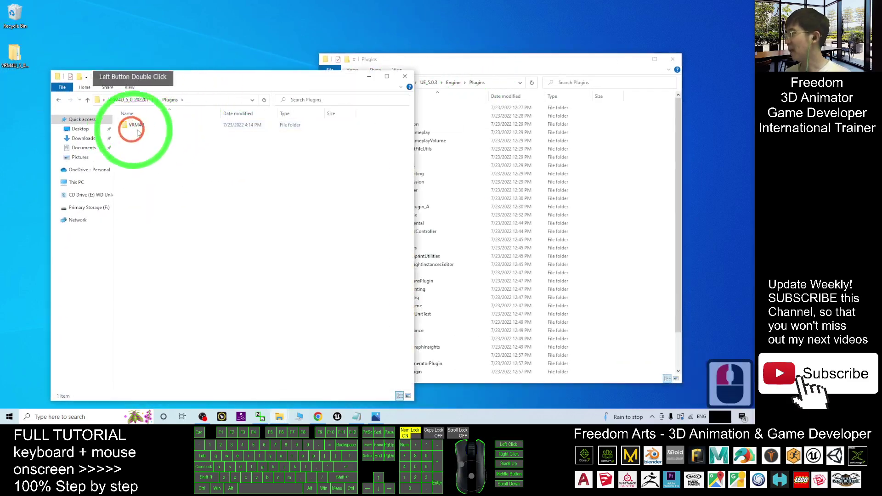
left_click_drag(137, 126, 532, 118)
left_click(582, 247)
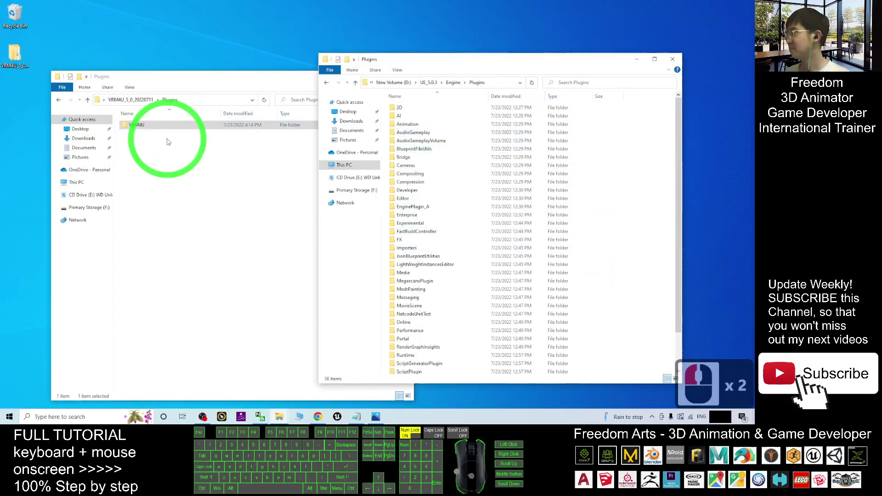
right_click(138, 123)
Step: Paste VRM4U into the engine Plugins folder and close that window
left_click(651, 239)
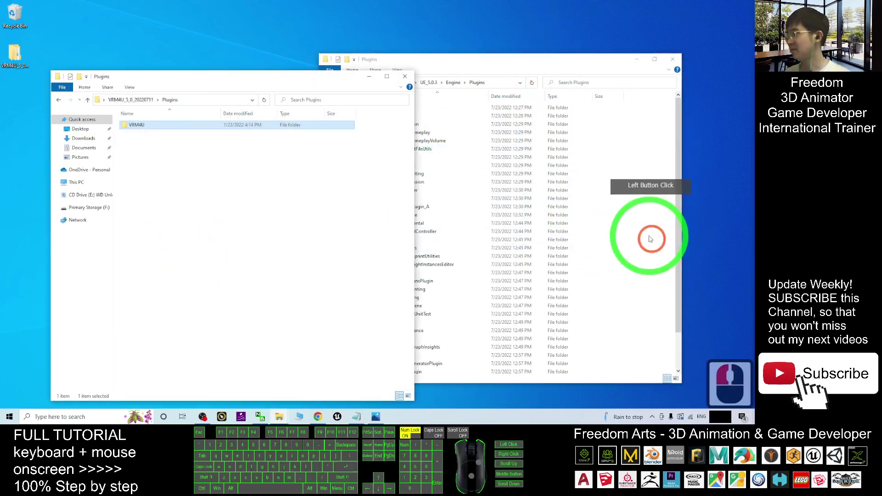
right_click(635, 227)
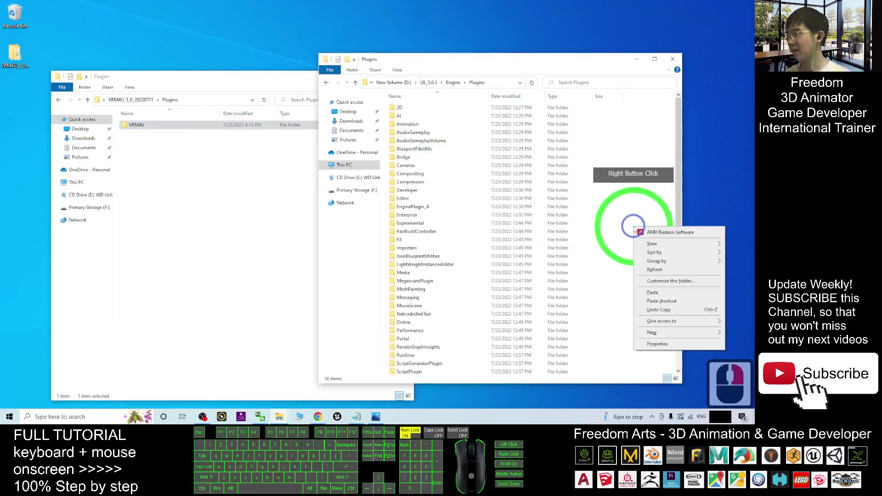
left_click(656, 295)
scroll(558, 315, "down", 10)
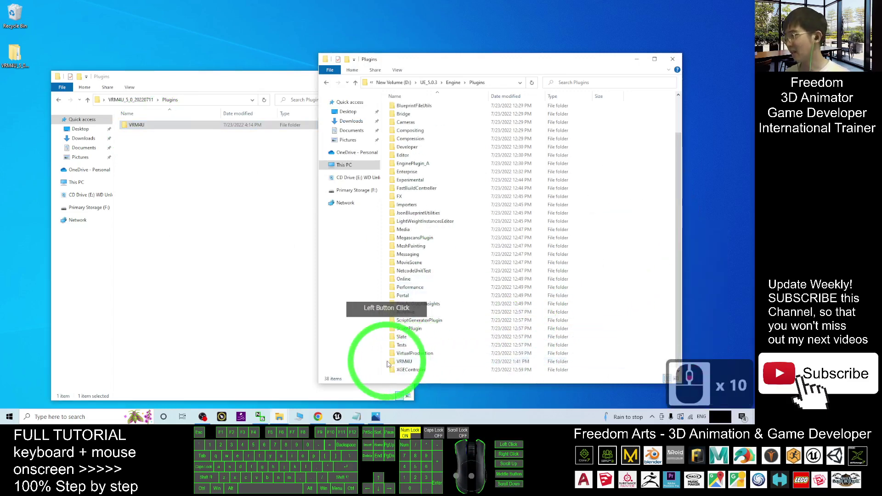
left_click(672, 59)
Step: Close the download folder and open vroid03 from Recent Projects, dismissing the driver warning
left_click(403, 76)
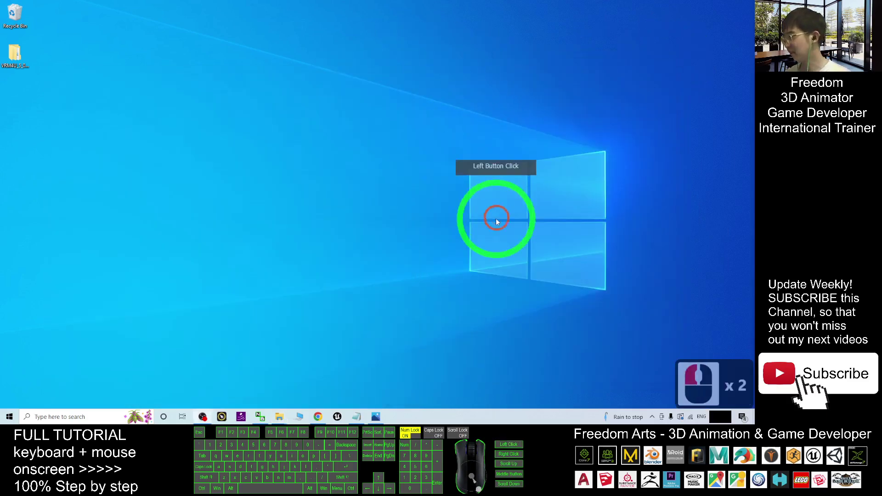
left_click(496, 222)
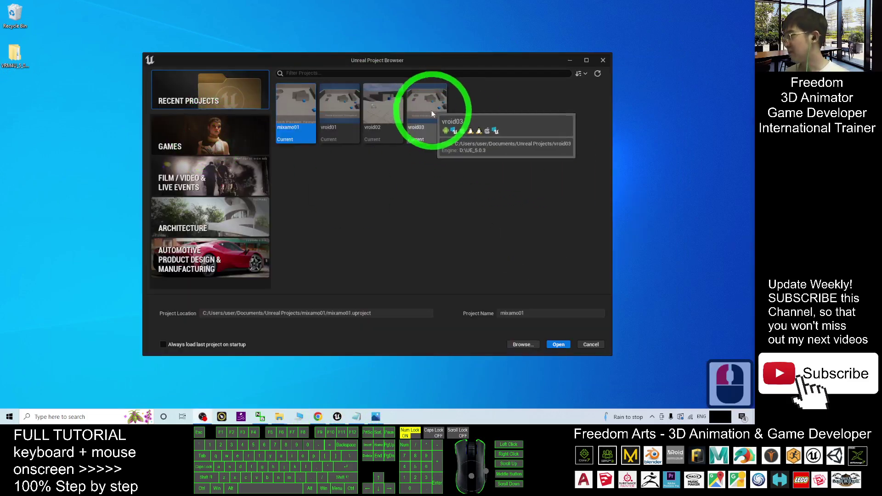
left_click(430, 94)
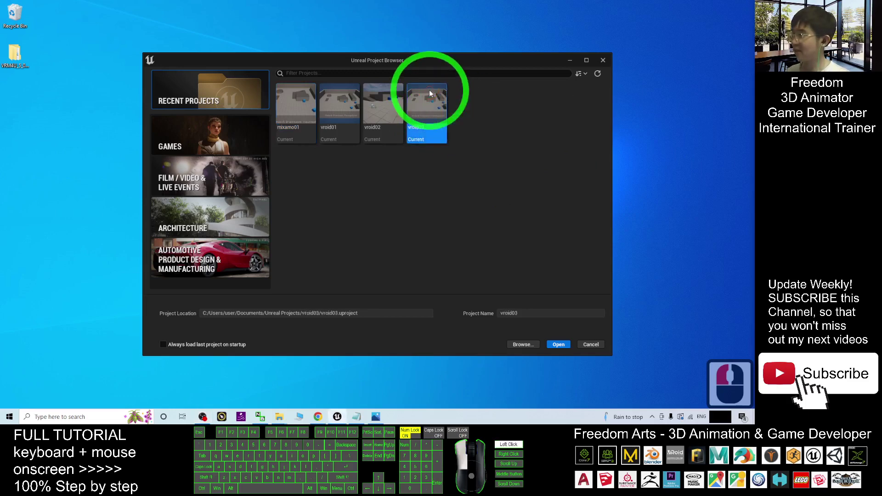
double_click(430, 94)
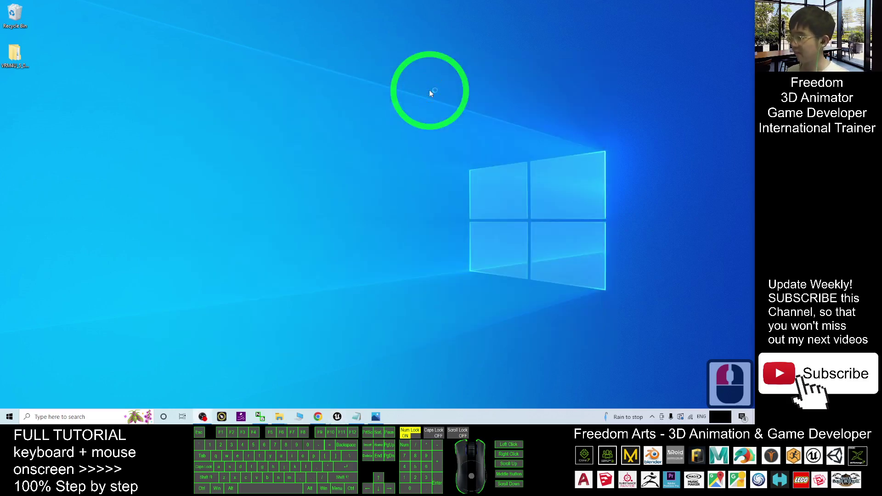
left_click(439, 256)
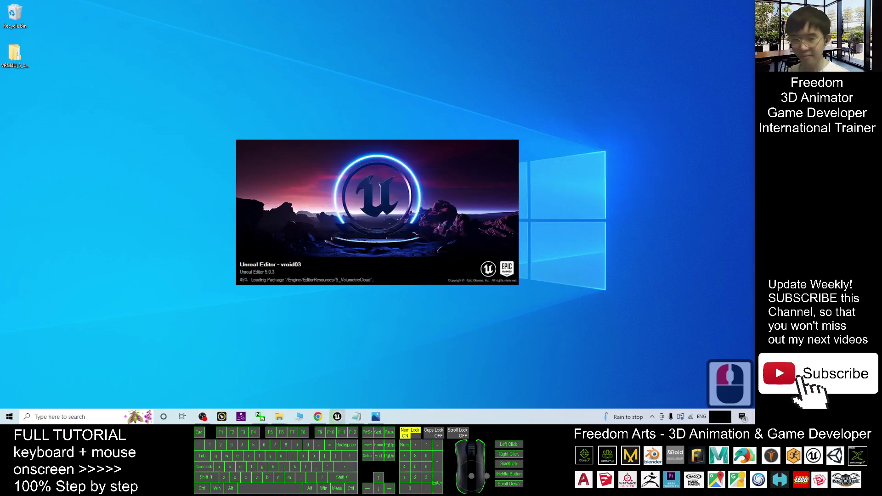
left_click(497, 220)
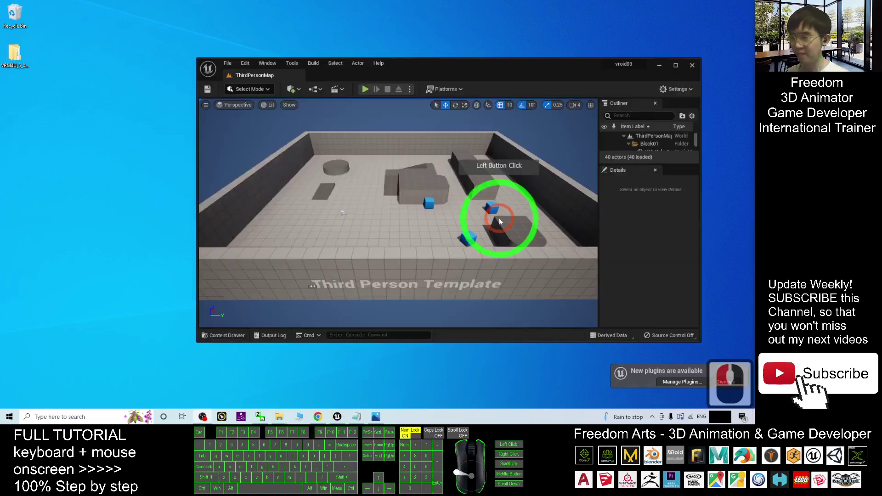
Step: Enable the VRM4U plugin via a 'vrm' search in Plugins and restart the editor
left_click(676, 66)
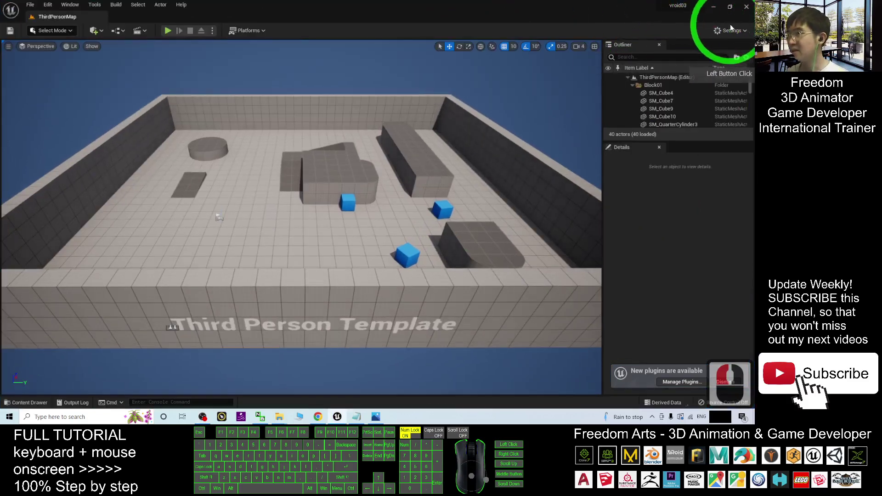
left_click(739, 31)
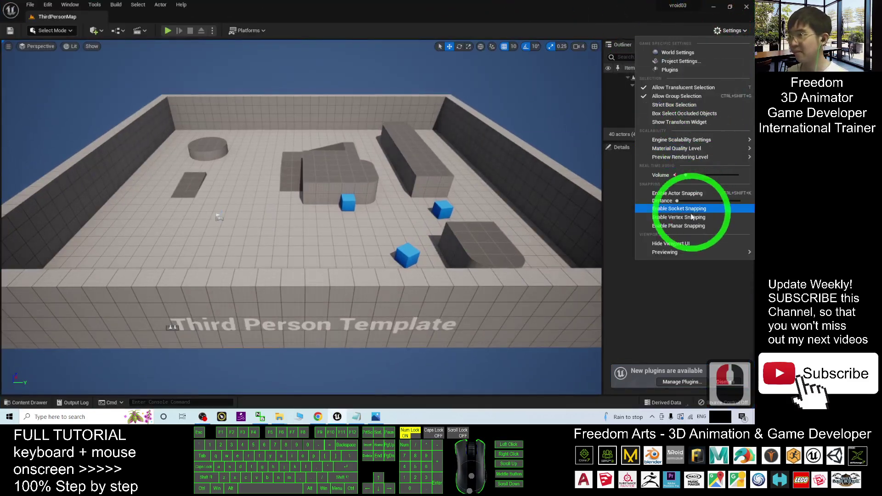
left_click(670, 69)
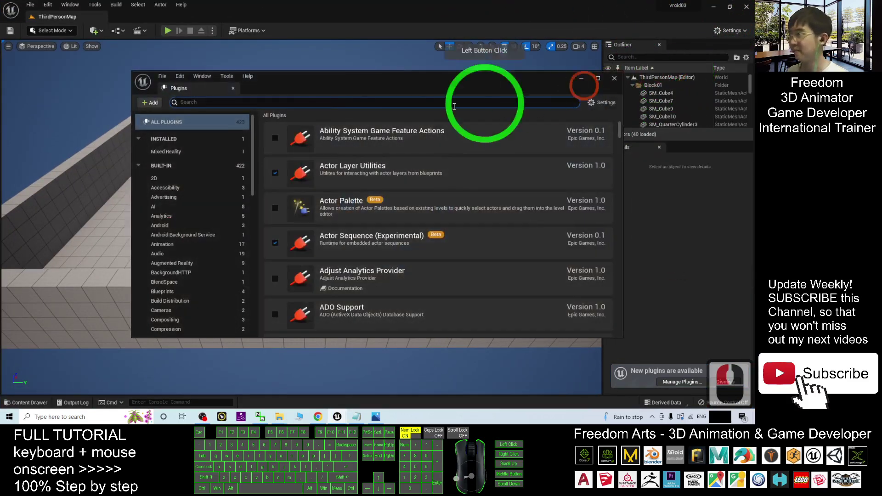
left_click(331, 101)
type("vrm")
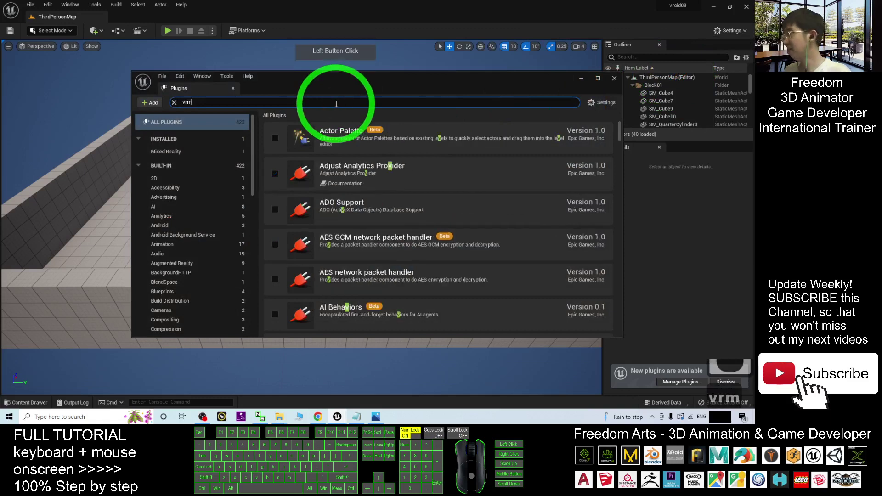
left_click(274, 139)
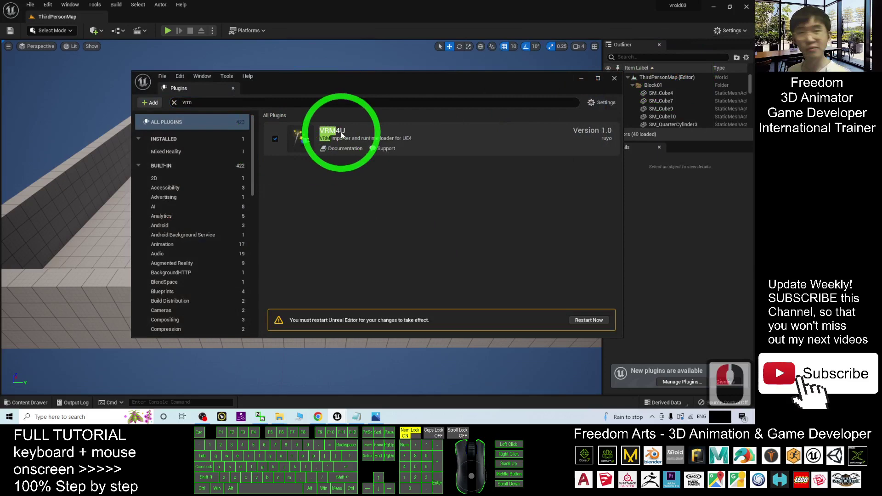
left_click(579, 320)
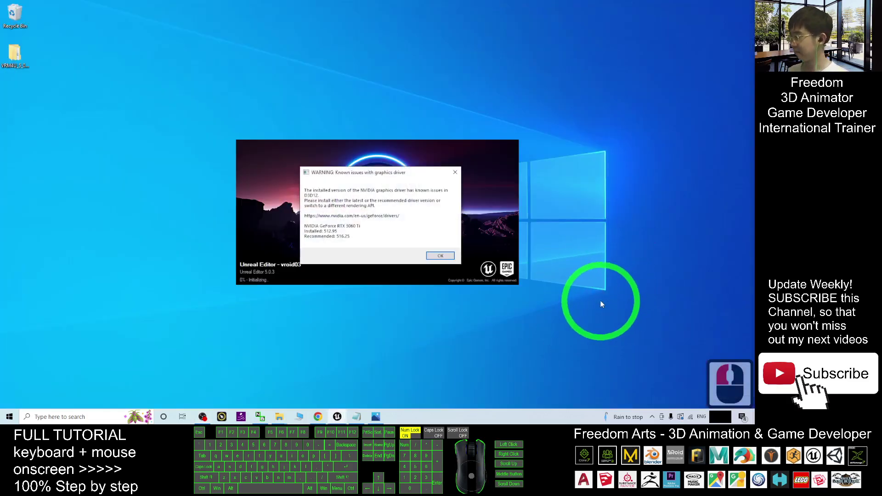
Step: Dismiss the driver warning, close the Plugins window, and zoom the viewport in on the level
left_click(440, 256)
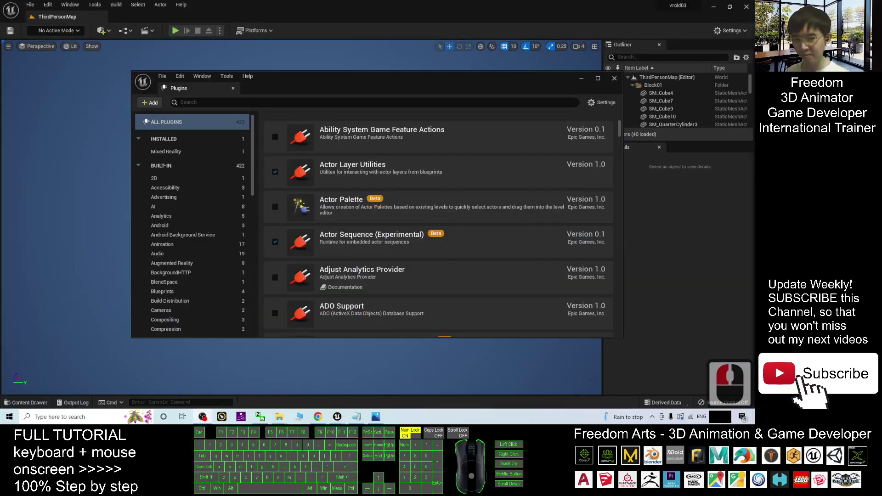
left_click(472, 262)
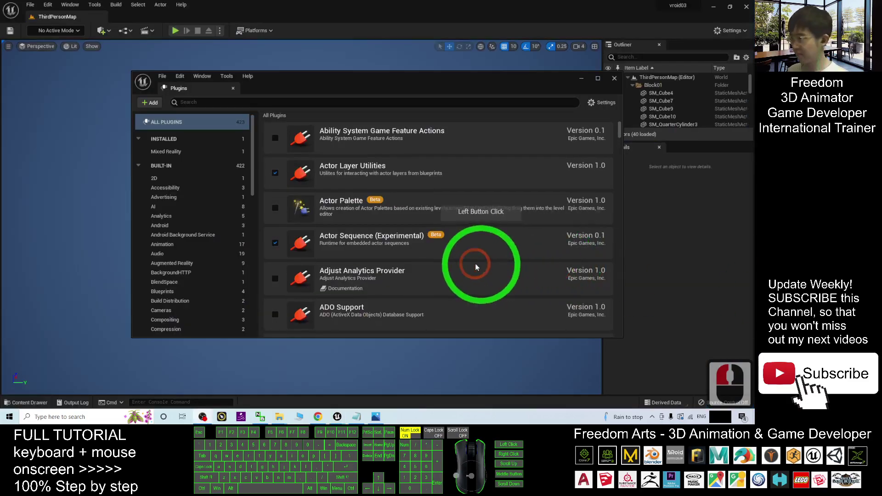
left_click(266, 93)
left_click(614, 79)
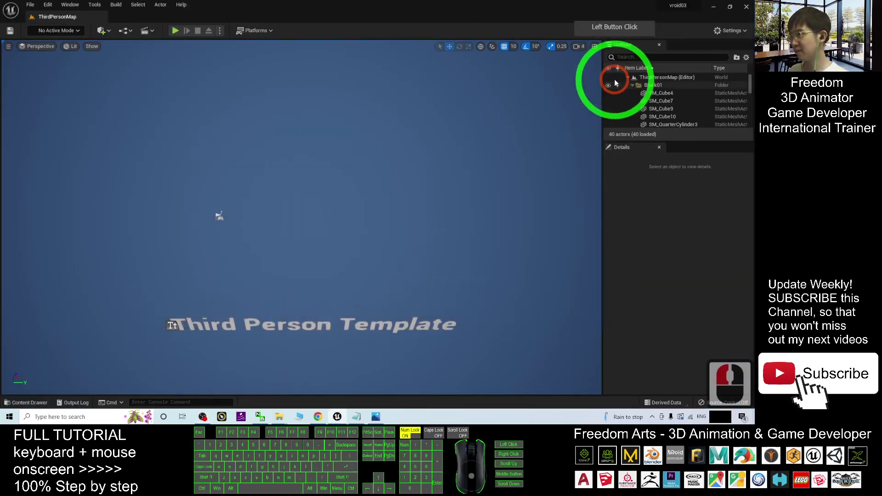
scroll(319, 239, "up", 6)
scroll(318, 239, "up", 5)
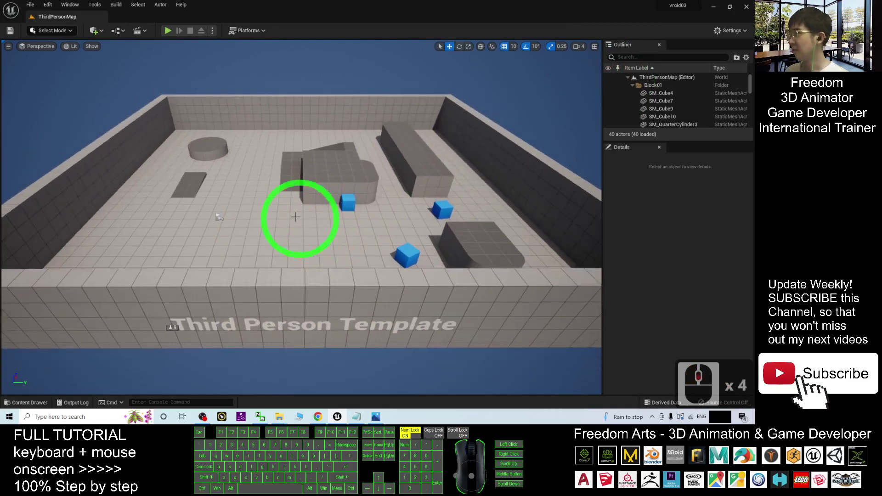
Step: Minimize Unreal and launch VRoid Studio from a 'vr' Windows search
left_click(714, 8)
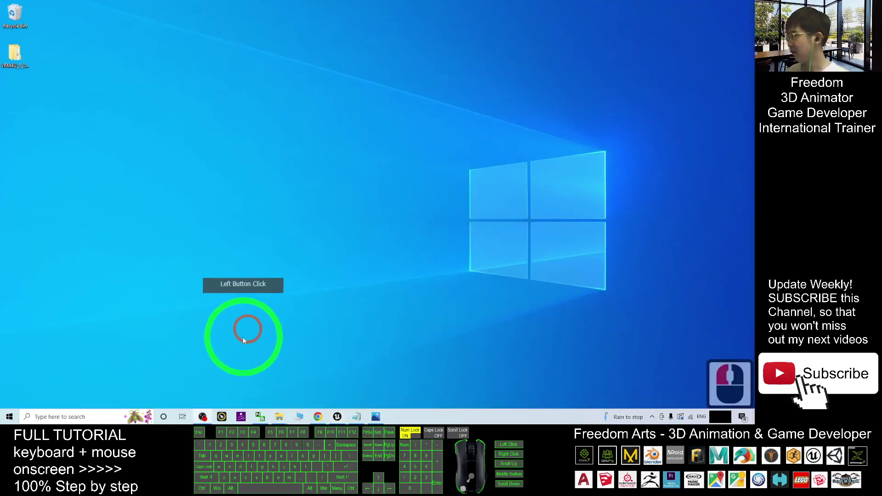
left_click(46, 416)
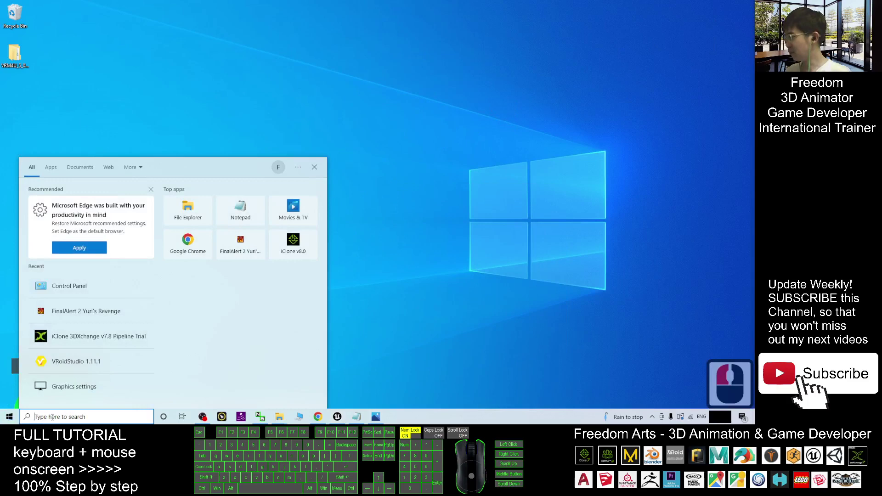
type("vroid")
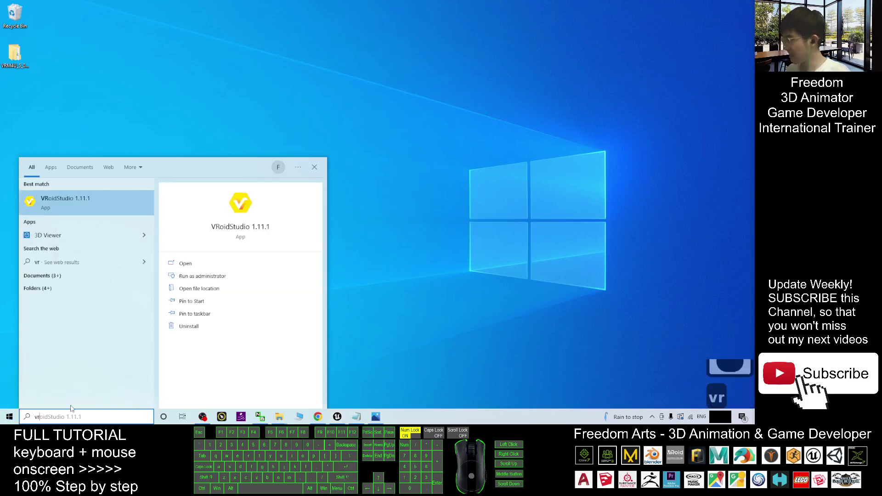
left_click(79, 200)
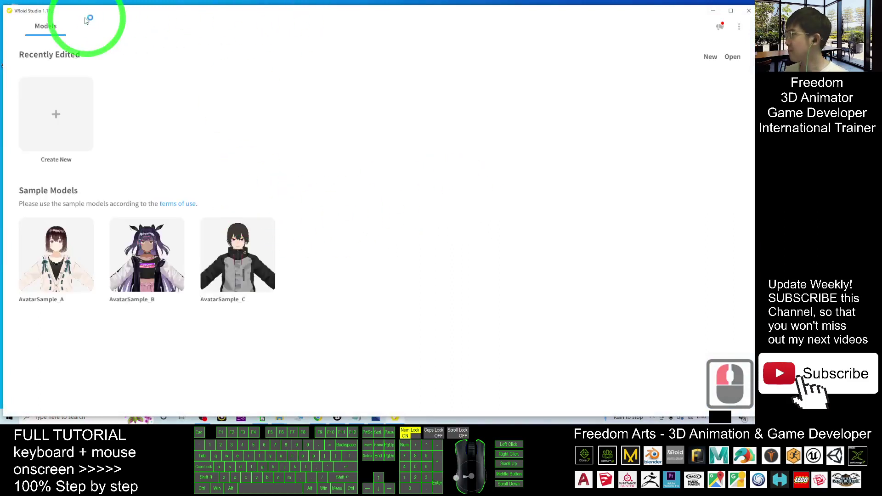
Step: Shrink the VRoid Studio window and reposition it, showing the Models home page
left_click_drag(6, 5, 256, 94)
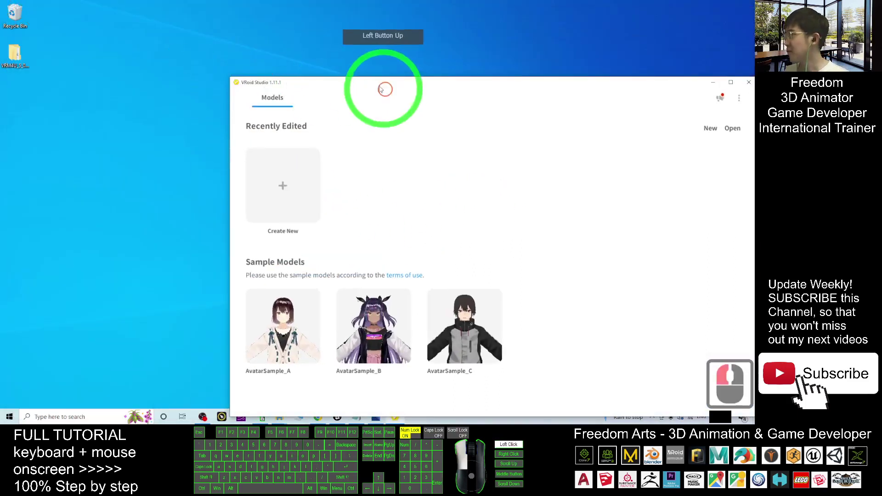
left_click(413, 88)
left_click_drag(476, 93, 406, 50)
left_click(202, 296)
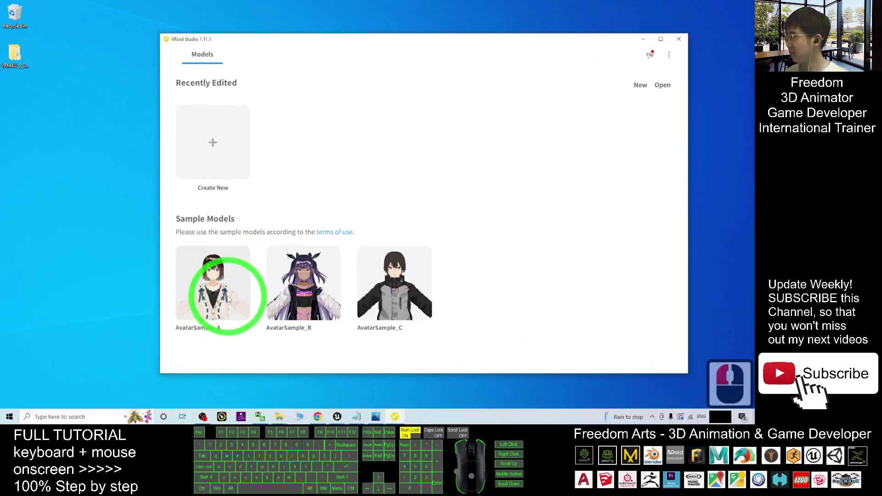
Step: Load the AvatarSample_A girl model and orbit around her full-body avatar
left_click(227, 299)
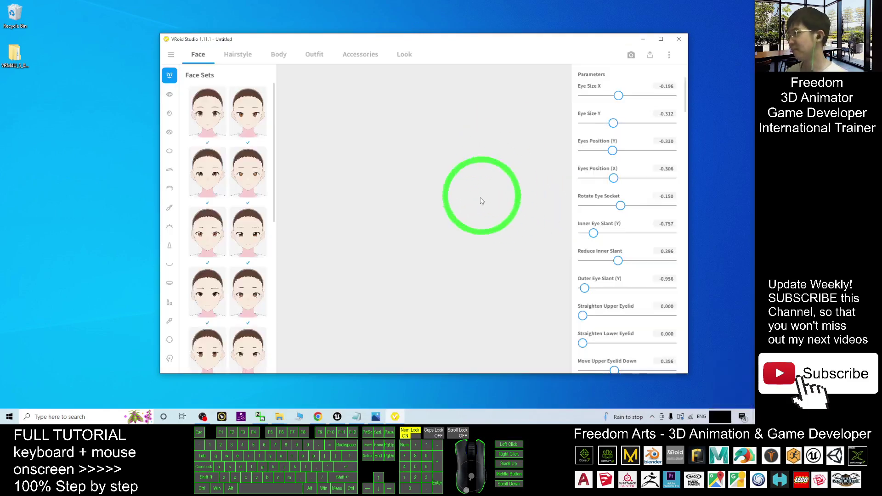
scroll(487, 252, "down", 5)
right_click_drag(491, 258, 652, 56)
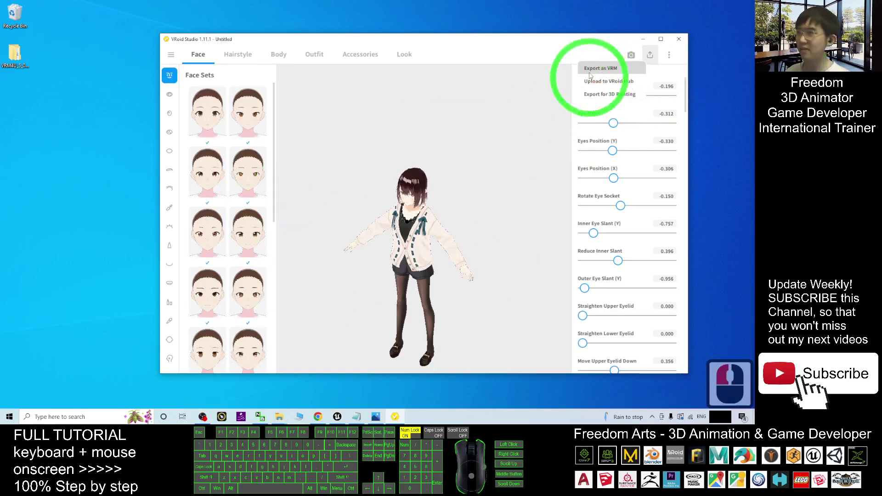
Step: Start a VRM export, title the avatar vroidgirl01, and confirm the VRM settings
left_click(615, 70)
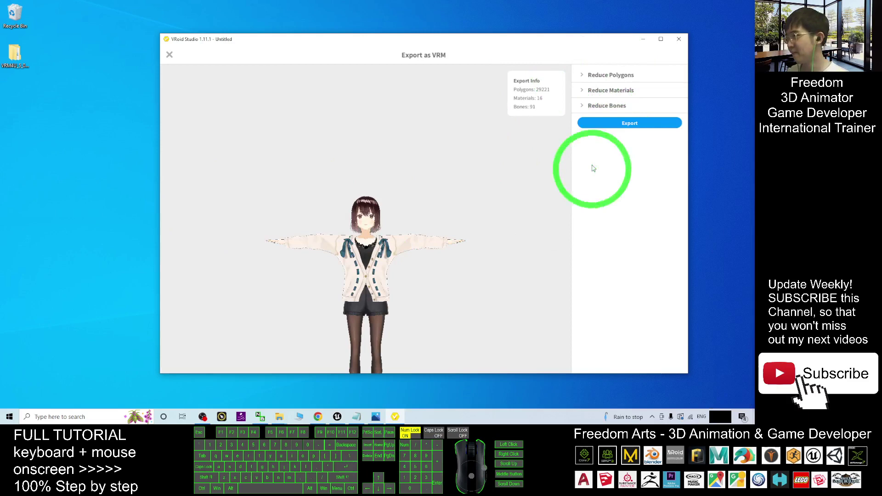
left_click(629, 125)
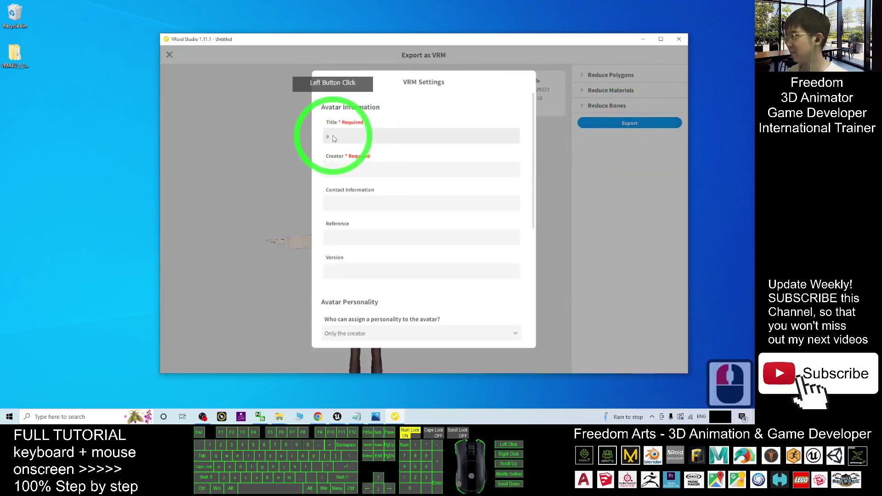
double_click(360, 137)
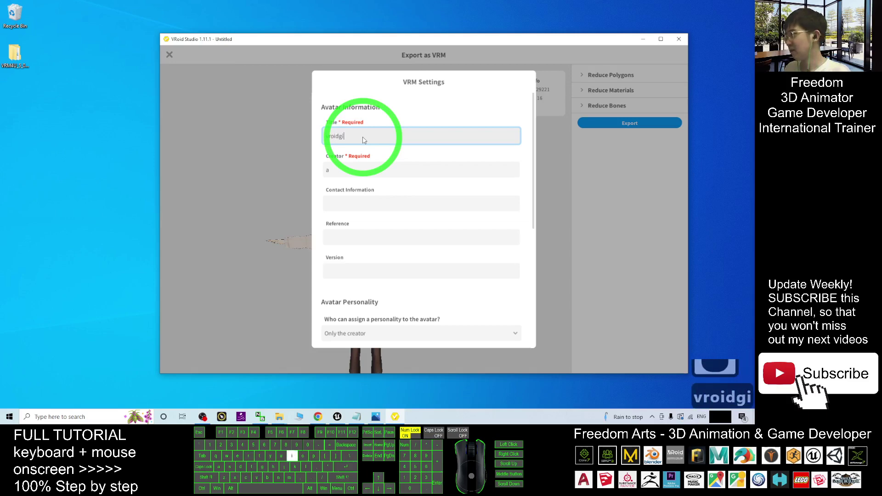
type("vroidgirl01")
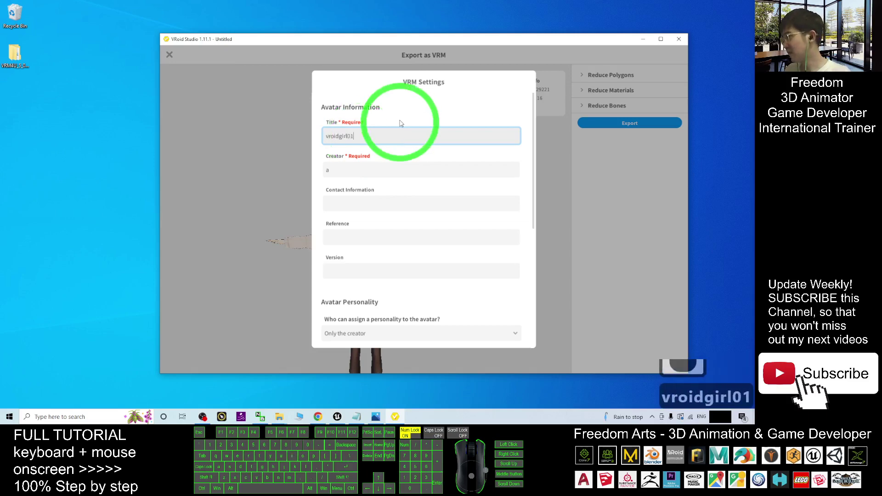
left_click(337, 172)
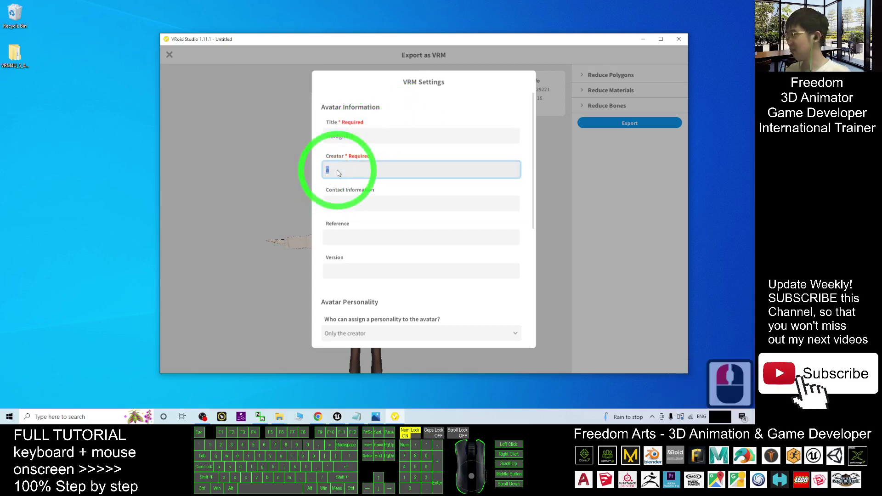
scroll(363, 188, "down", 20)
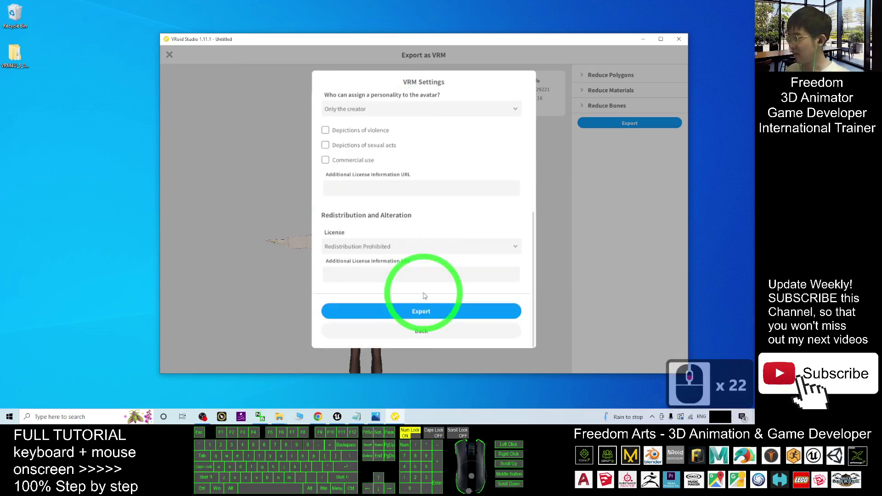
left_click(422, 312)
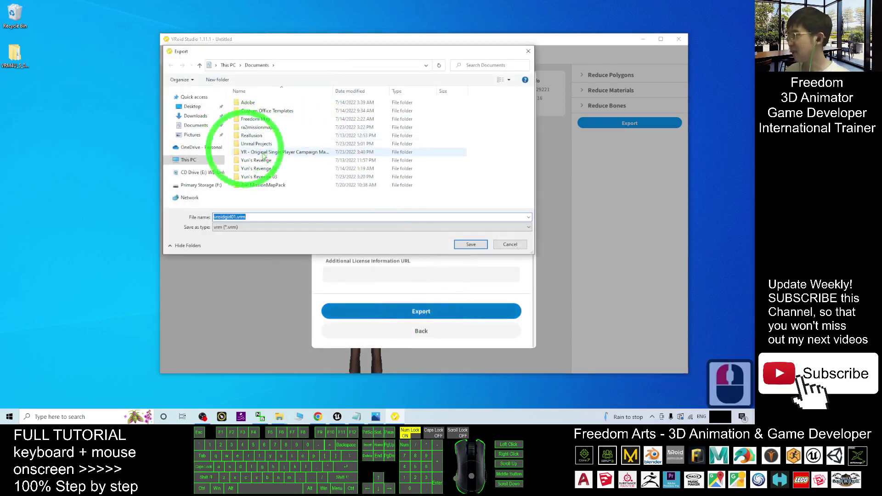
Step: Save vroidgirl01.vrm to the Desktop and check the file appears there
left_click(191, 110)
left_click(229, 218)
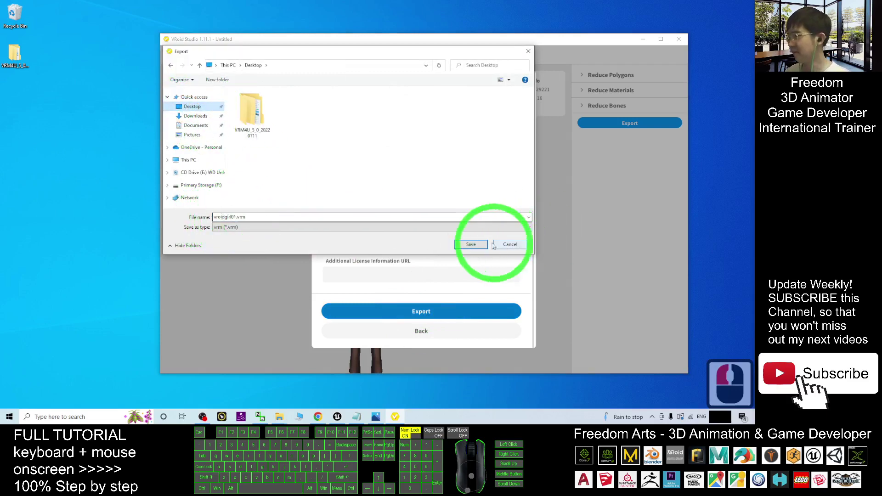
left_click(474, 245)
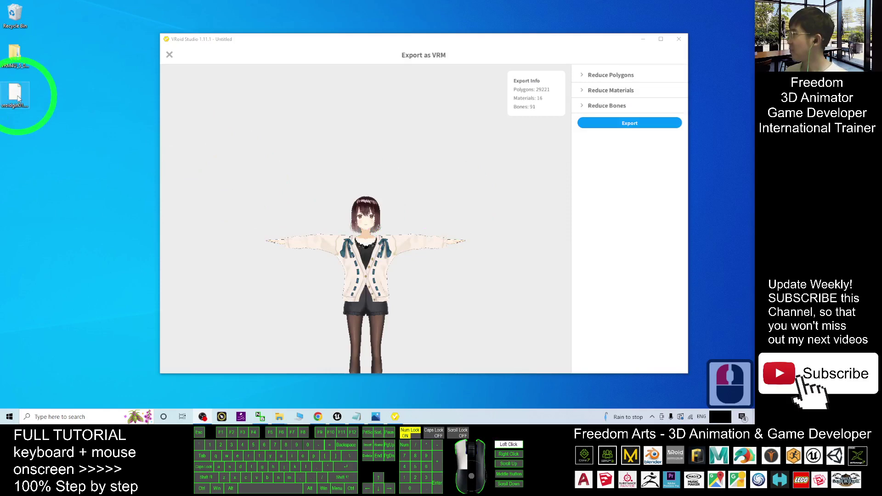
left_click(19, 98)
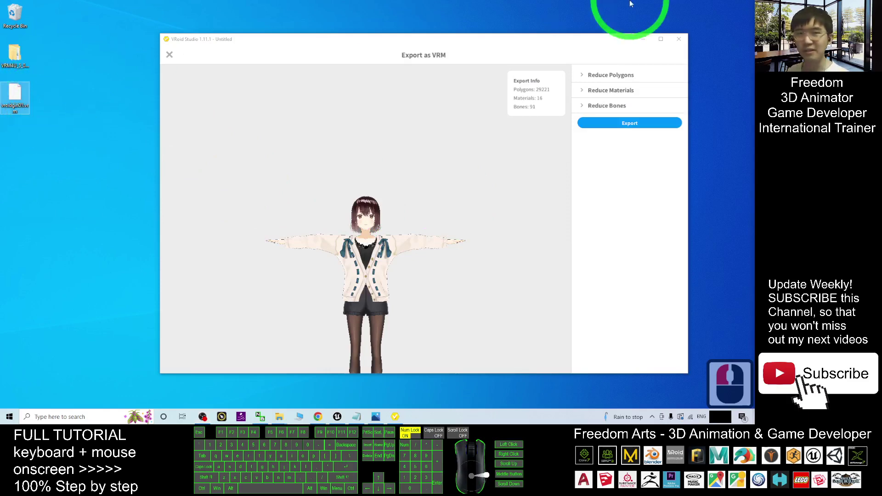
Step: Close VRoid Studio and open Unreal's Content Drawer at the Content folder
left_click(678, 40)
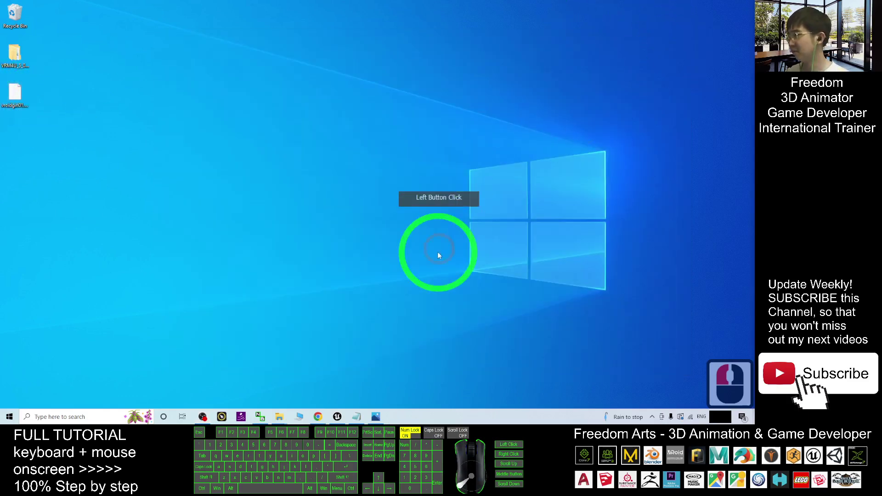
left_click(337, 416)
left_click(305, 256)
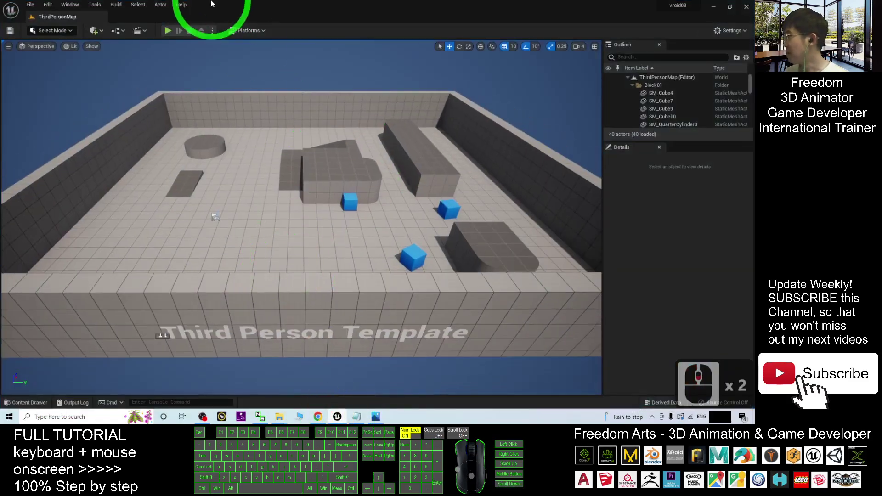
left_click(28, 402)
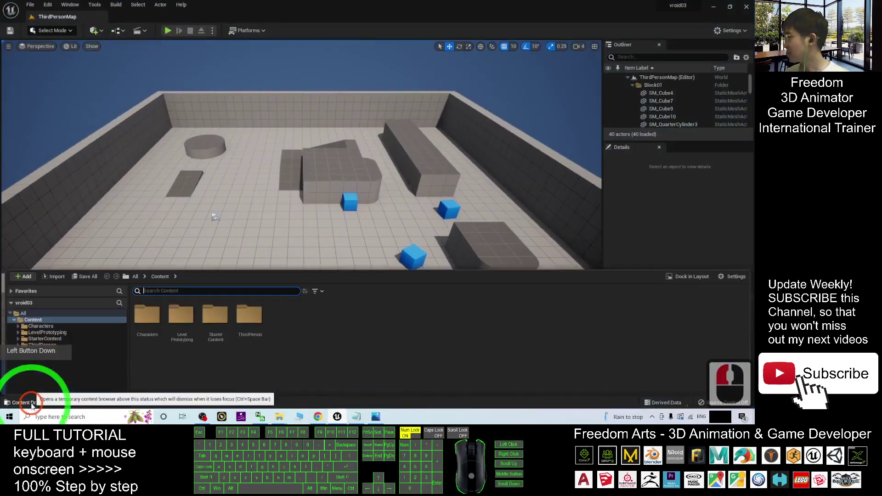
left_click(40, 313)
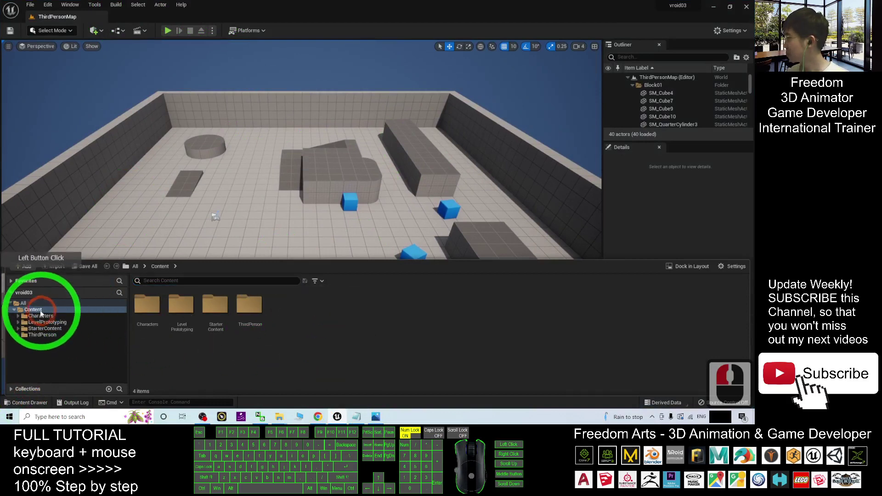
left_click(40, 311)
Step: Create a new folder inside Content named Vroidgirl01
right_click(299, 361)
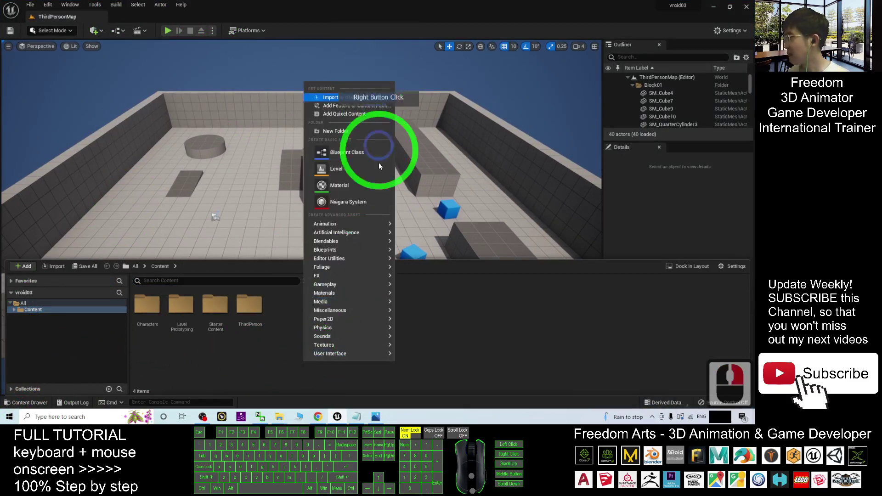
left_click(340, 131)
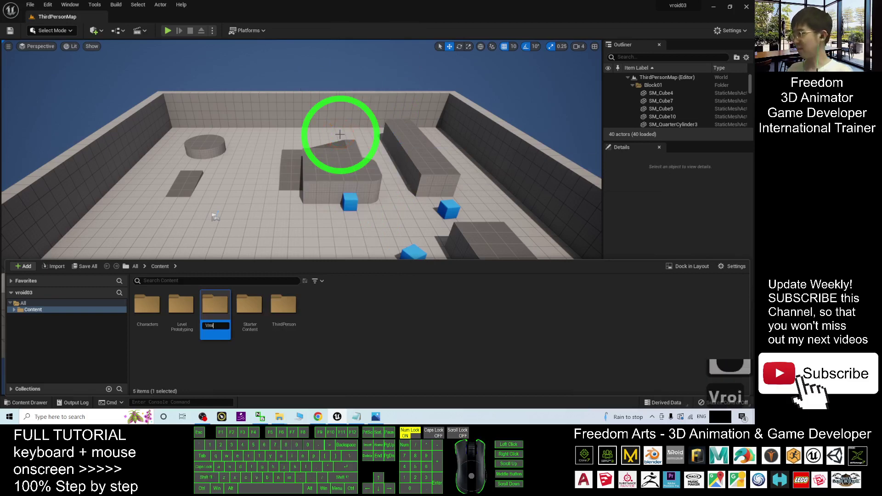
type("Vroidgirl01")
key("Return")
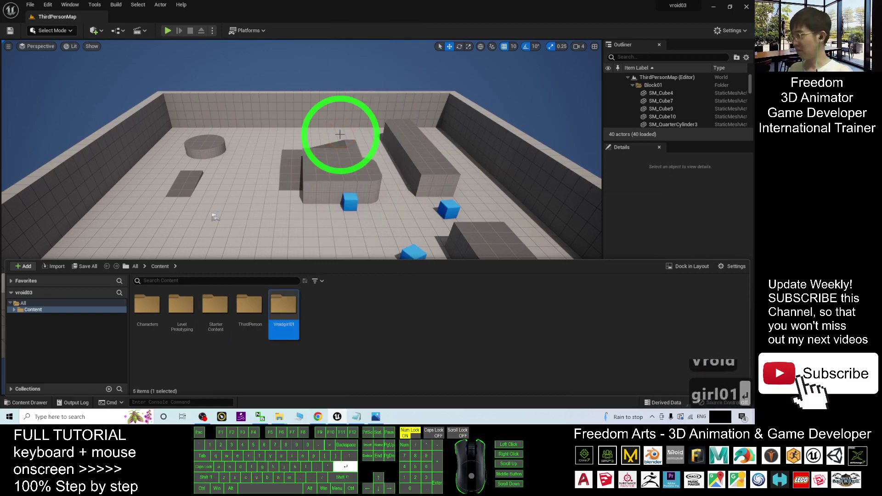
Step: Open the Vroidgirl01 folder and drag vroidgirl01.vrm from the desktop into it
double_click(285, 323)
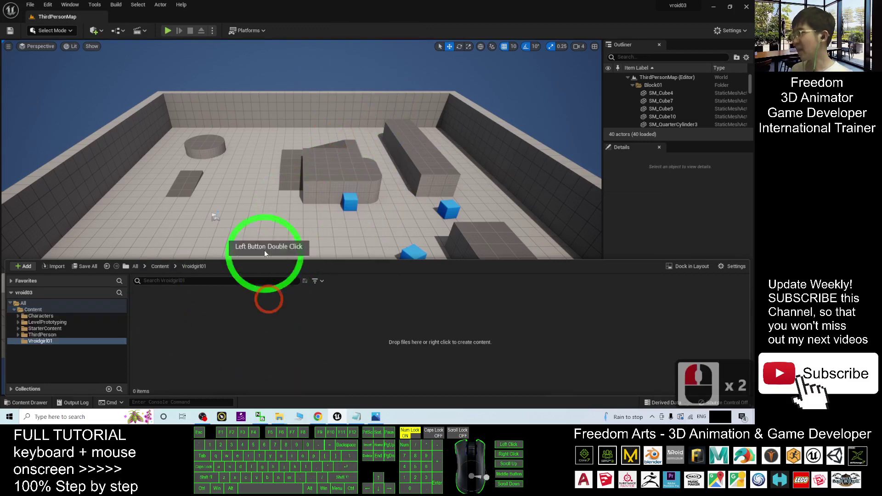
left_click_drag(394, 6, 440, 35)
left_click_drag(15, 94, 334, 227)
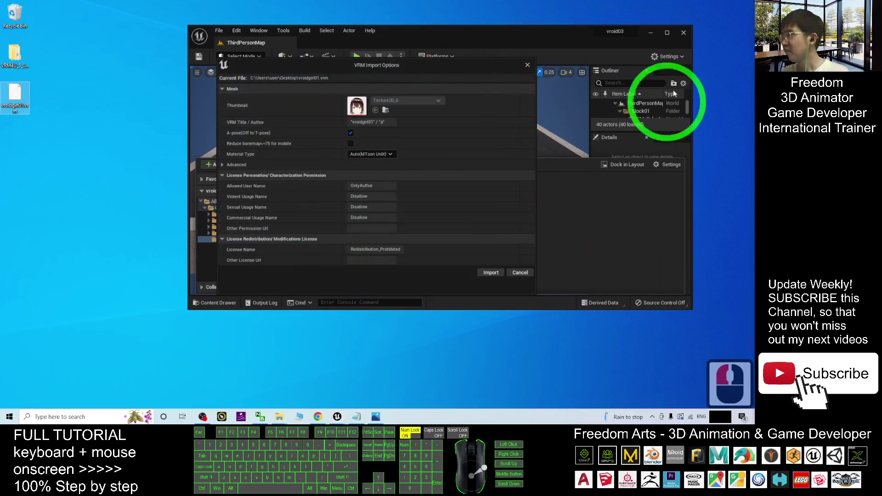
Step: Enable MorphTarget Normal in the advanced VRM import options and import the avatar
left_click(567, 40)
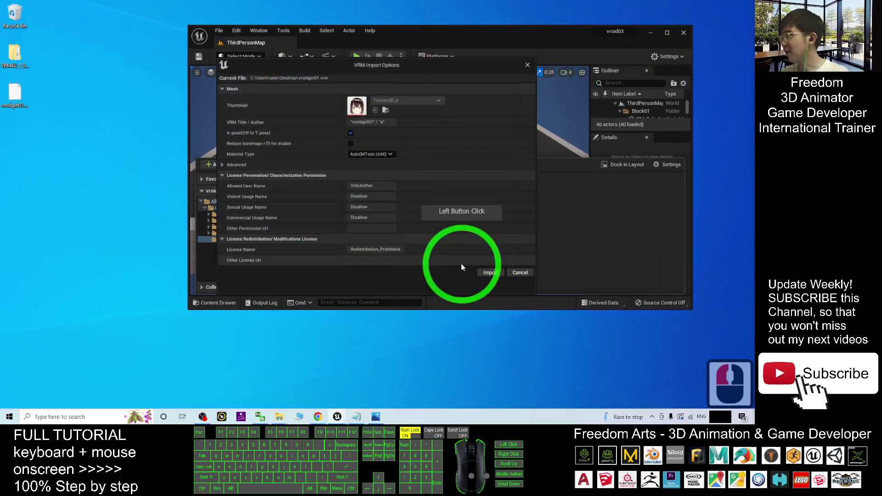
left_click(238, 164)
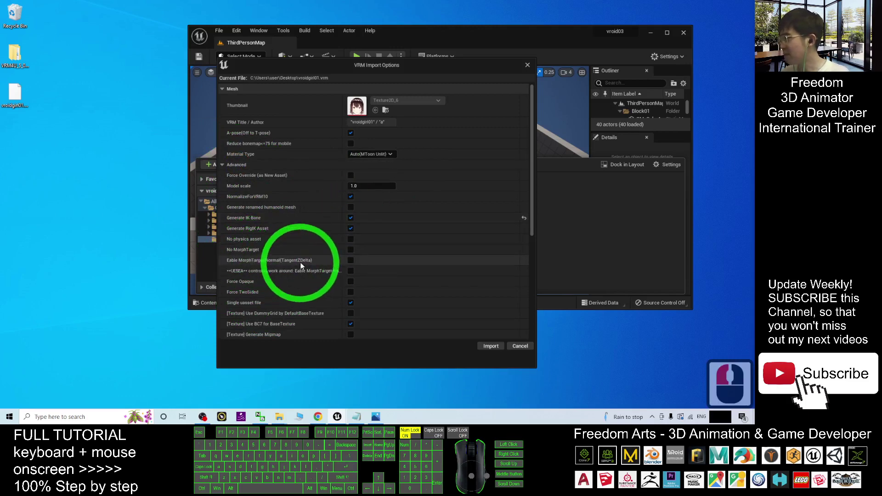
left_click(352, 260)
left_click(490, 346)
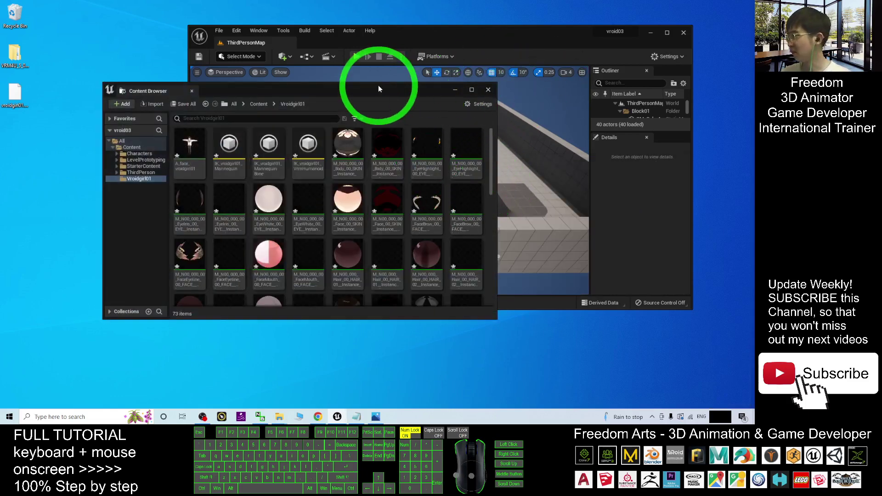
Step: Maximise the level editor and dock the Content Drawer as a standalone browser window
left_click_drag(380, 88, 656, 44)
double_click(664, 36)
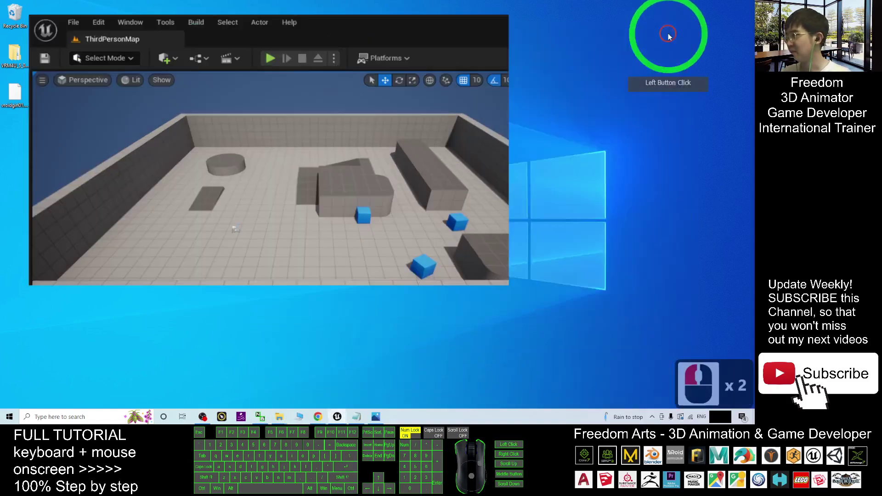
left_click(35, 404)
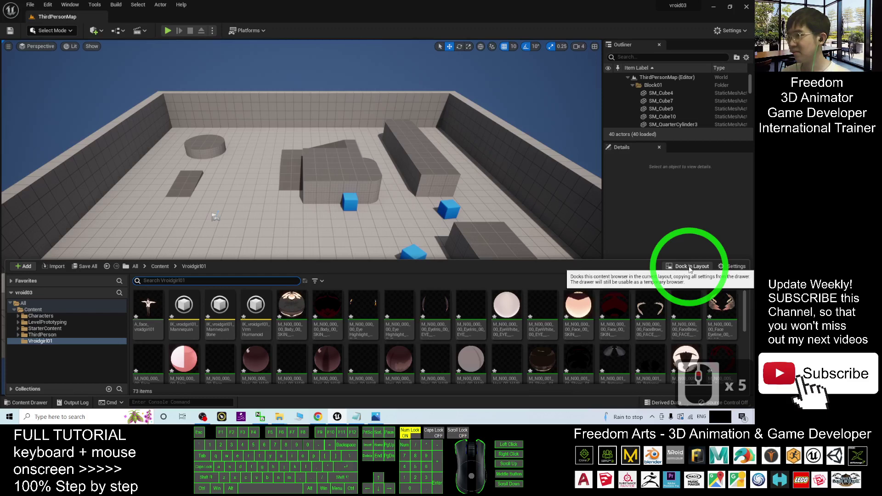
left_click(689, 267)
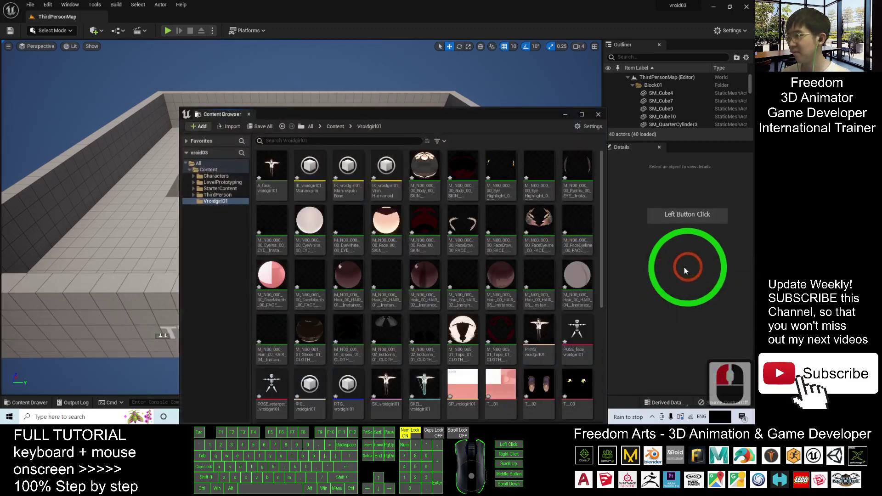
Step: Reposition the browser and open the SK_vroidgirl01 skeletal mesh
left_click_drag(453, 116, 459, 55)
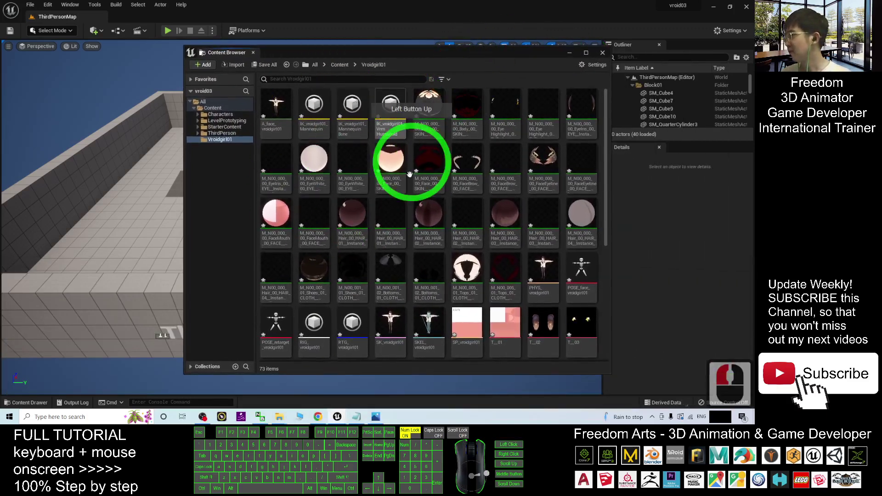
left_click_drag(606, 110, 600, 167)
left_click(396, 193)
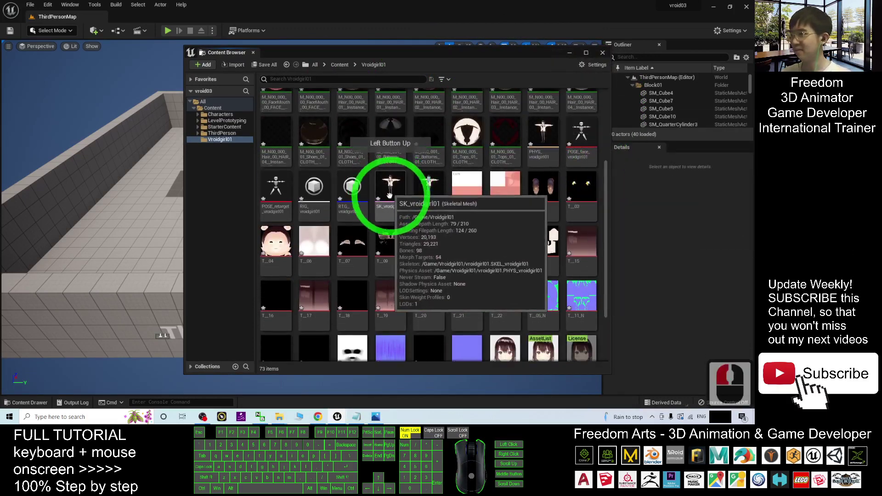
double_click(392, 193)
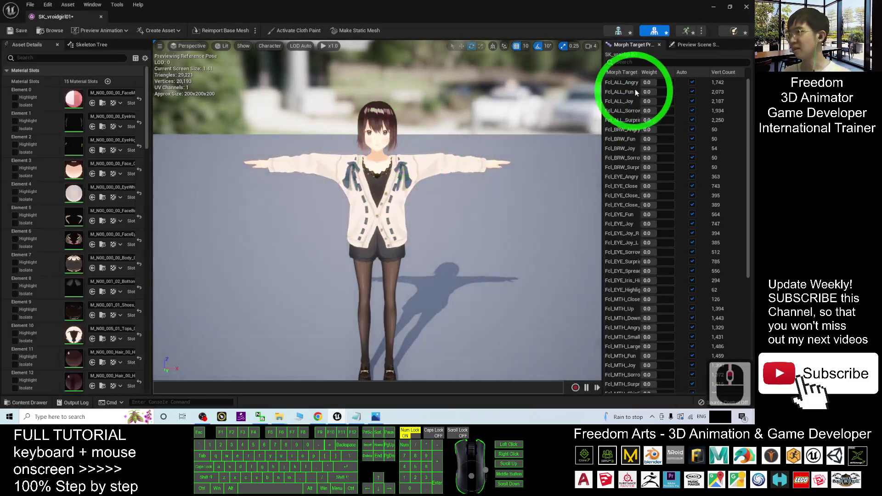
left_click_drag(646, 82, 678, 90)
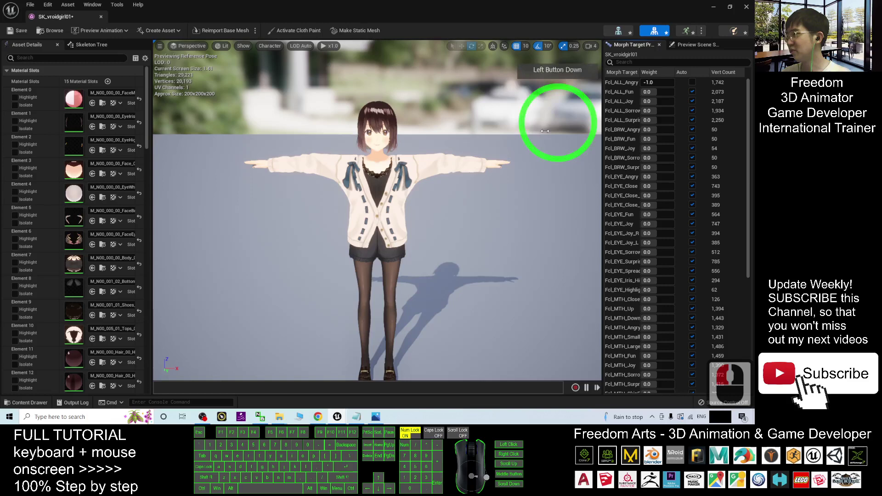
left_click_drag(545, 131, 453, 143)
scroll(452, 142, "up", 4)
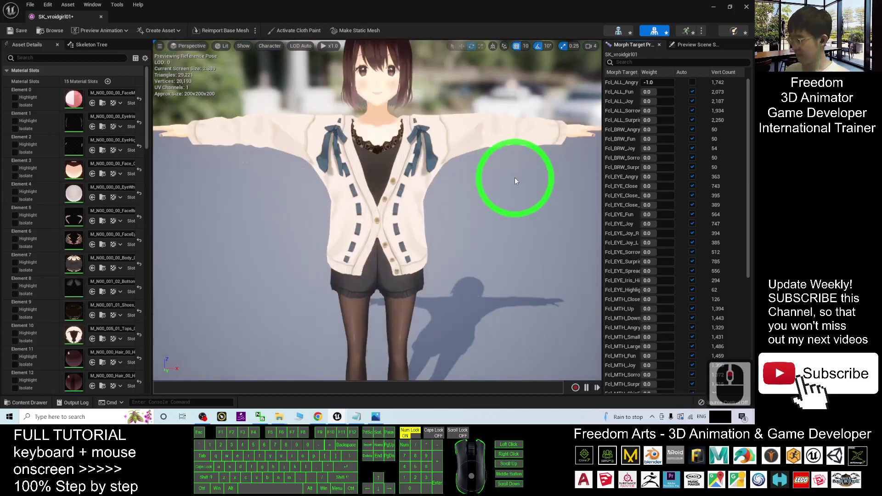
scroll(503, 185, "down", 2)
right_click_drag(454, 182, 500, 173, "alt")
left_click_drag(649, 82, 656, 107)
scroll(483, 208, "down", 6)
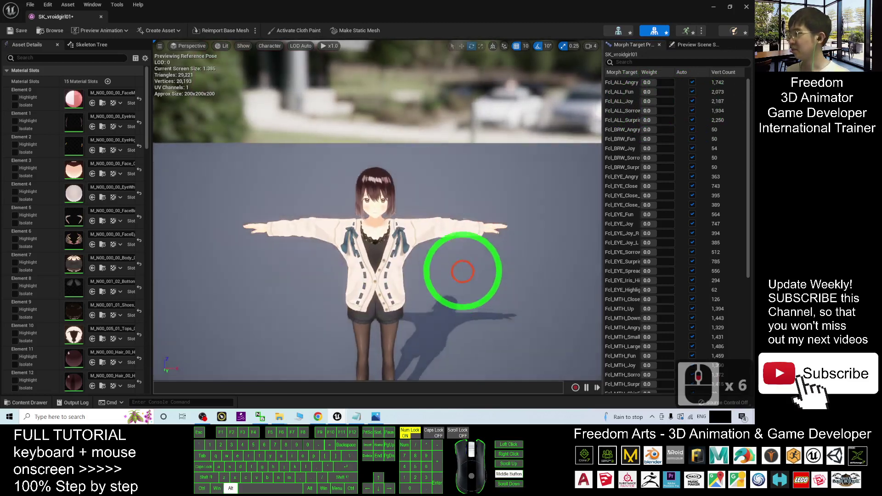
middle_click_drag(464, 294, 354, 257, "alt")
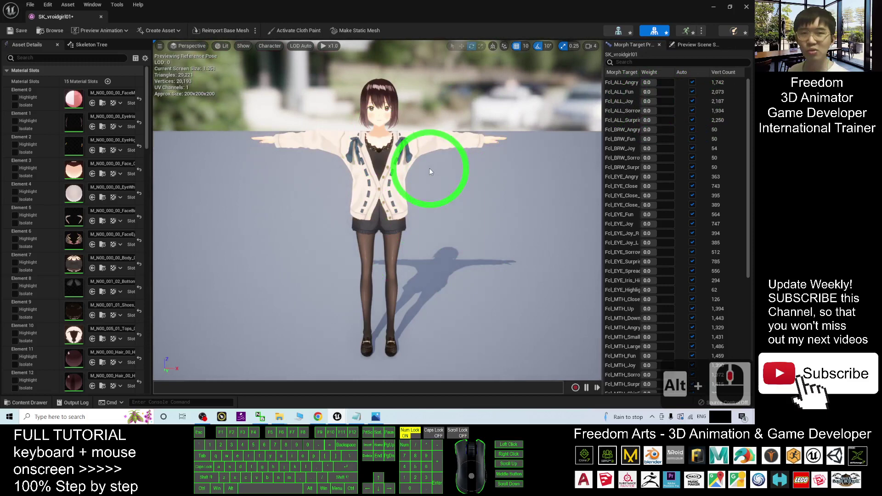
Step: Close the skeletal mesh editor and rearrange the asset browser window
left_click(747, 7)
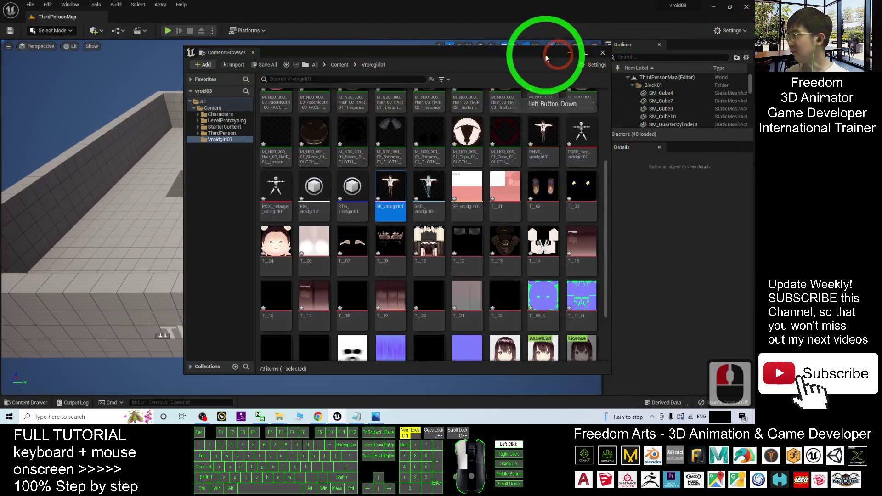
left_click_drag(509, 50, 477, 43)
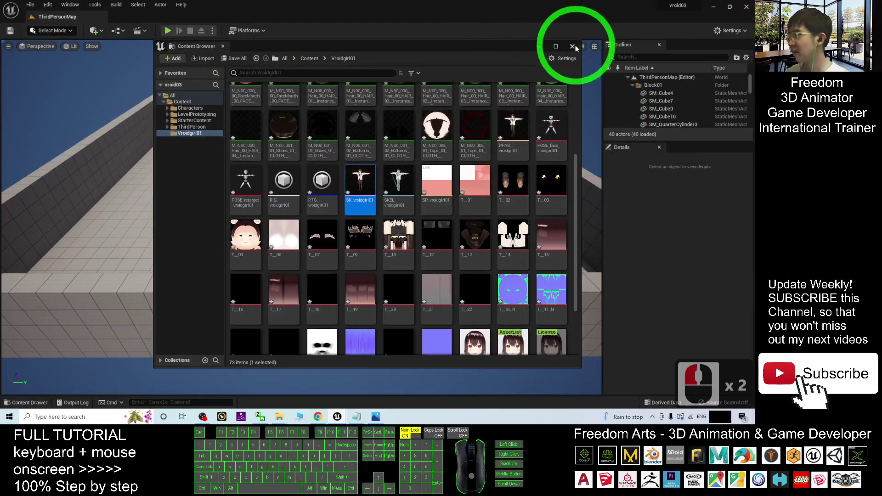
left_click(557, 46)
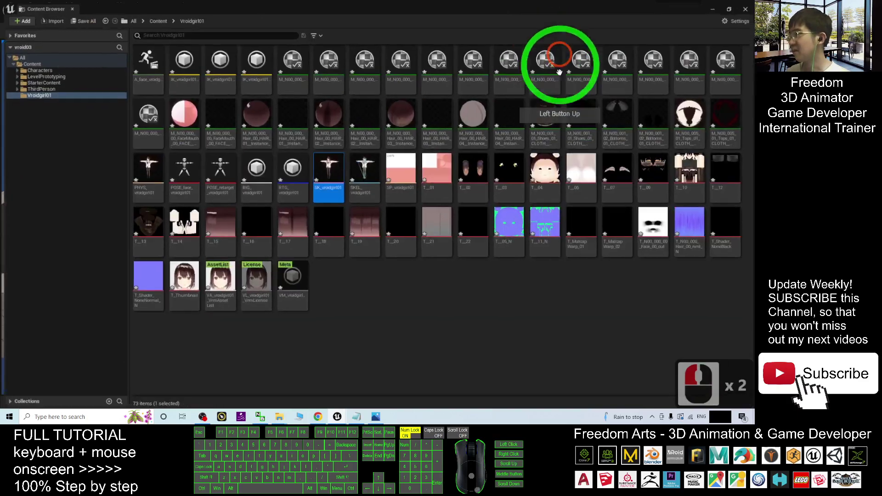
double_click(663, 13)
left_click_drag(591, 59, 528, 49)
Step: Navigate to Content > Characters > Mannequins > Rigs and open RTG_Mannequin
left_click(260, 134)
left_click(240, 102)
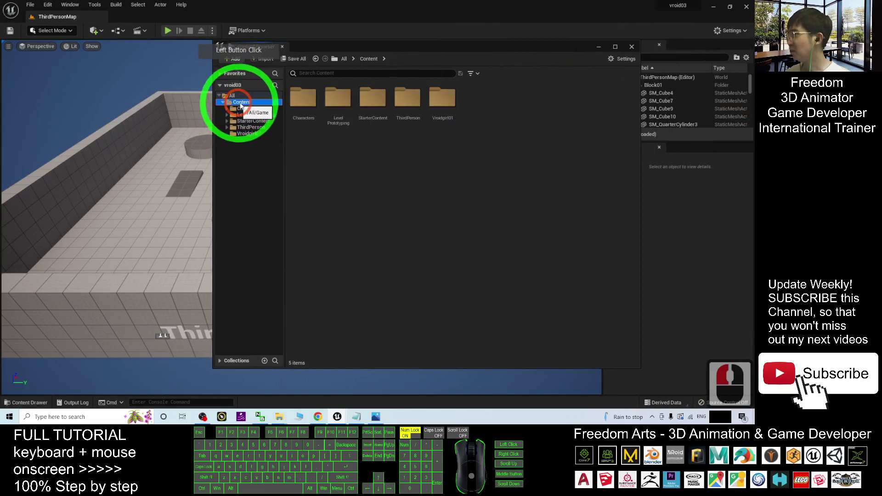
double_click(304, 99)
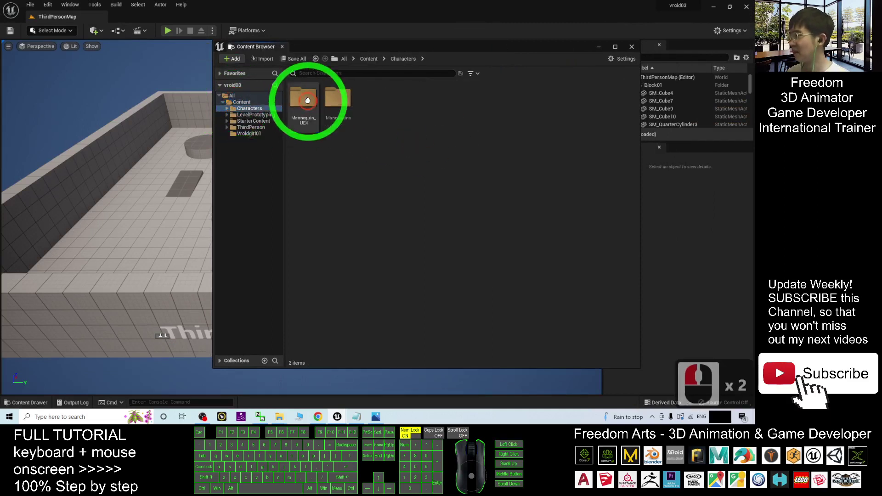
double_click(338, 98)
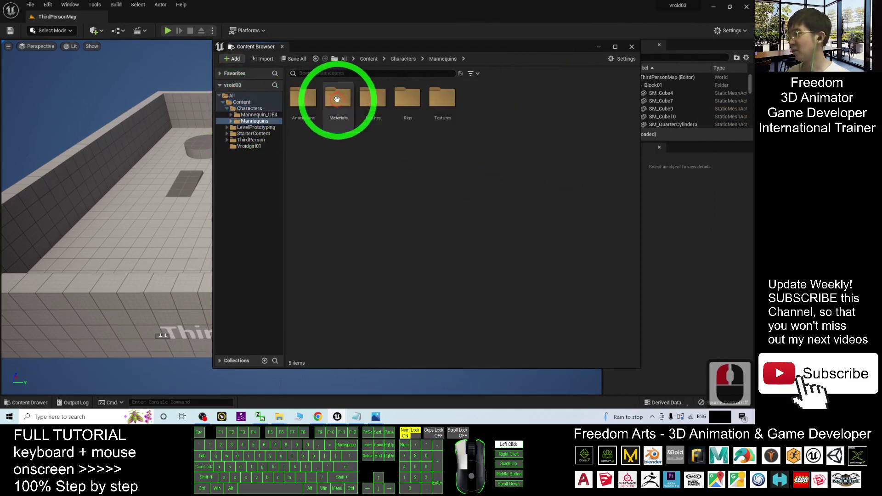
double_click(408, 98)
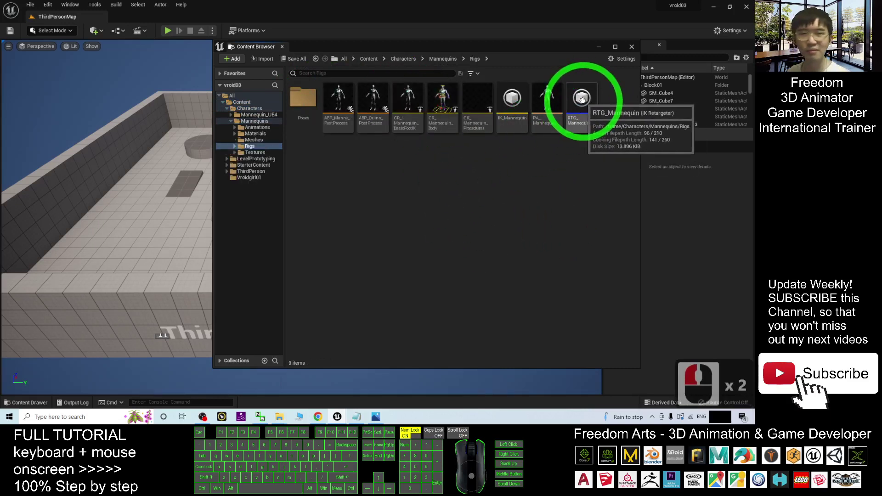
double_click(582, 99)
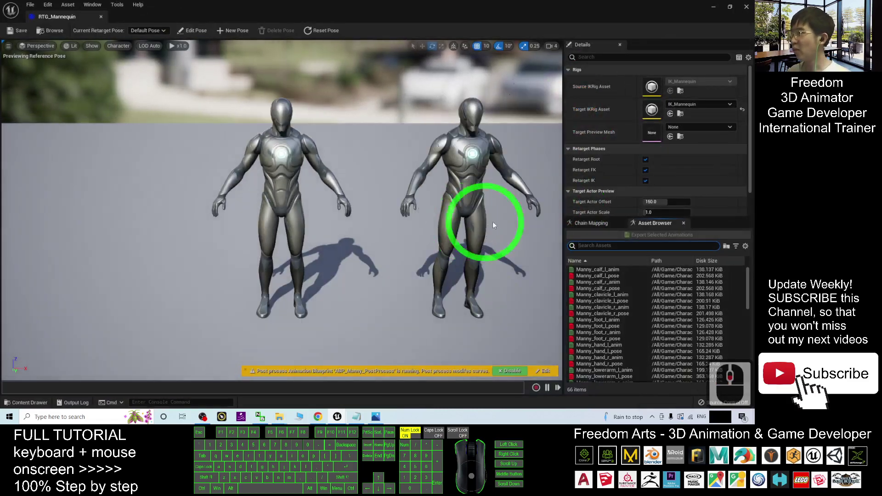
Step: Set the retargeter's Target IKRig Asset to IK_vroidgirl01_Mannequin
left_click_drag(495, 240, 456, 194, "alt")
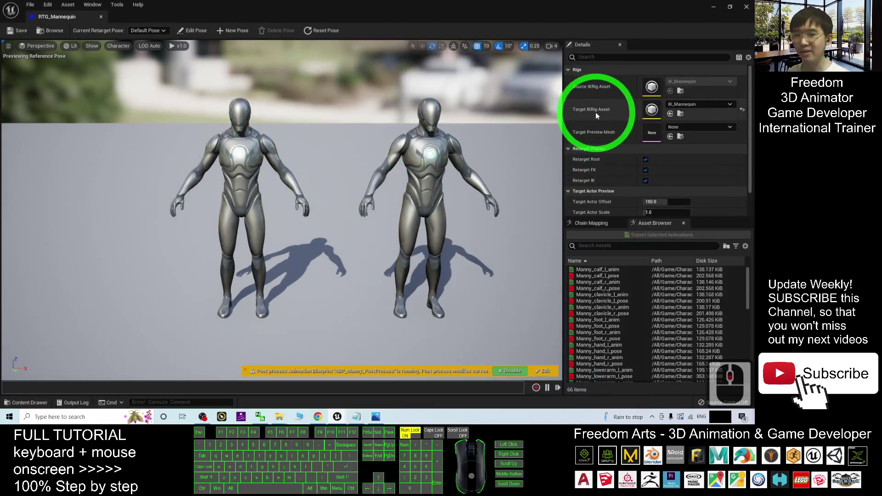
left_click(689, 104)
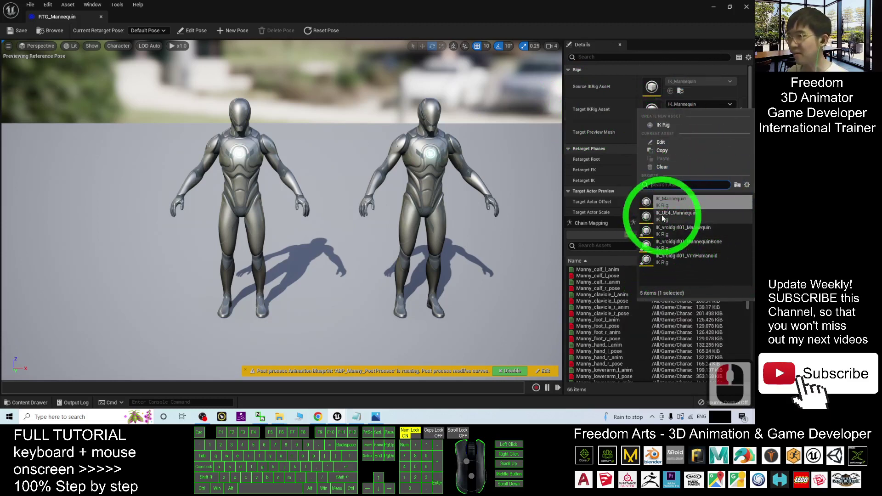
left_click(691, 230)
left_click(485, 189)
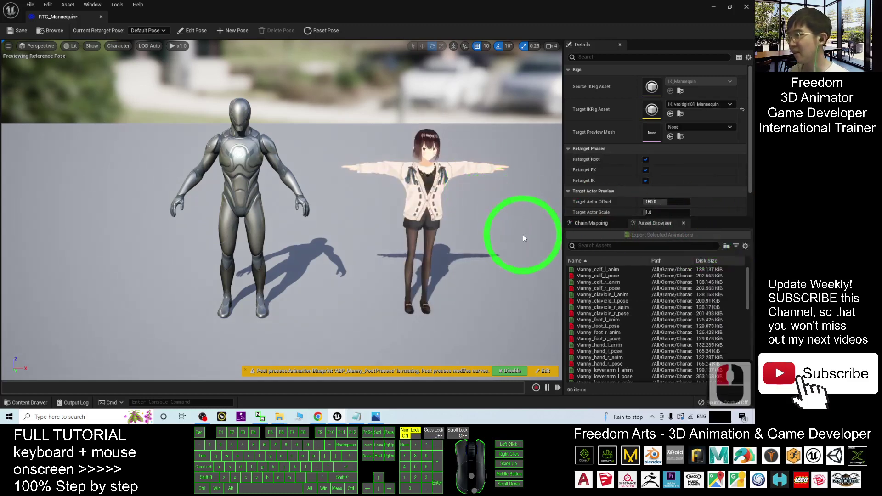
Step: Enter Edit Pose mode and set the bone display size to 1
mouse_move(523, 234)
left_mouse_down("alt")
mouse_move(508, 235)
mouse_move(524, 233)
left_mouse_up("alt")
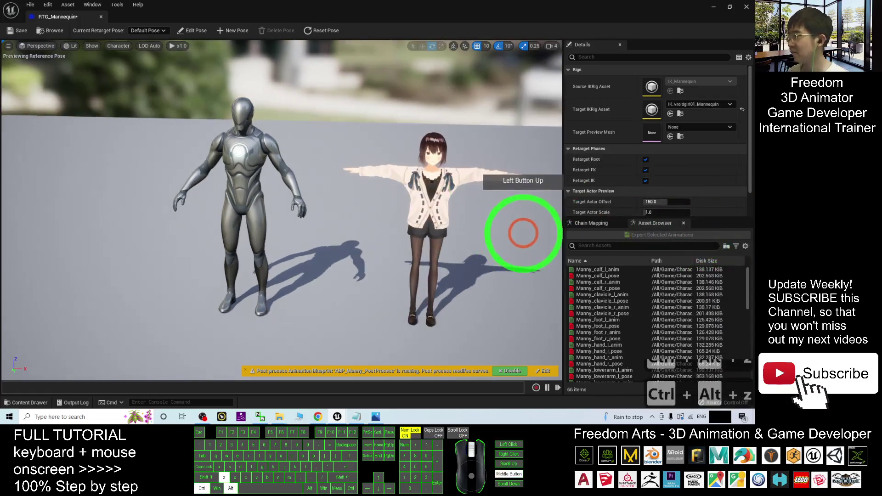
left_click(194, 31)
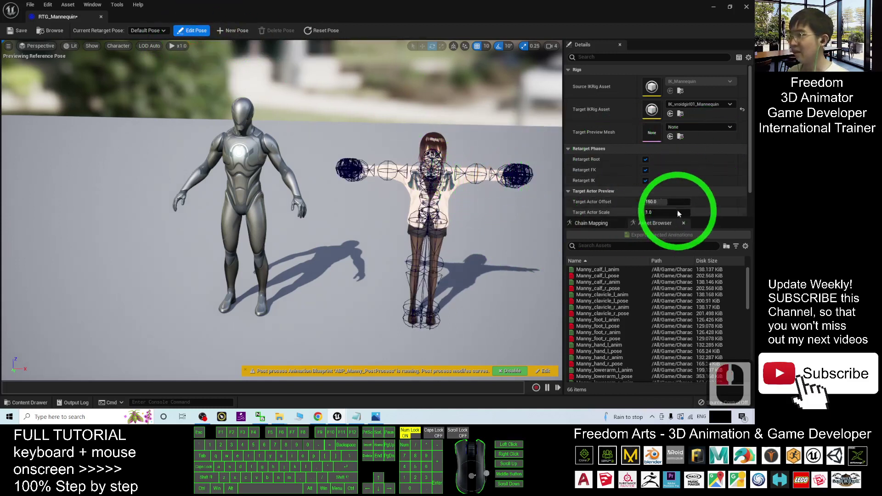
left_click_drag(749, 168, 749, 187)
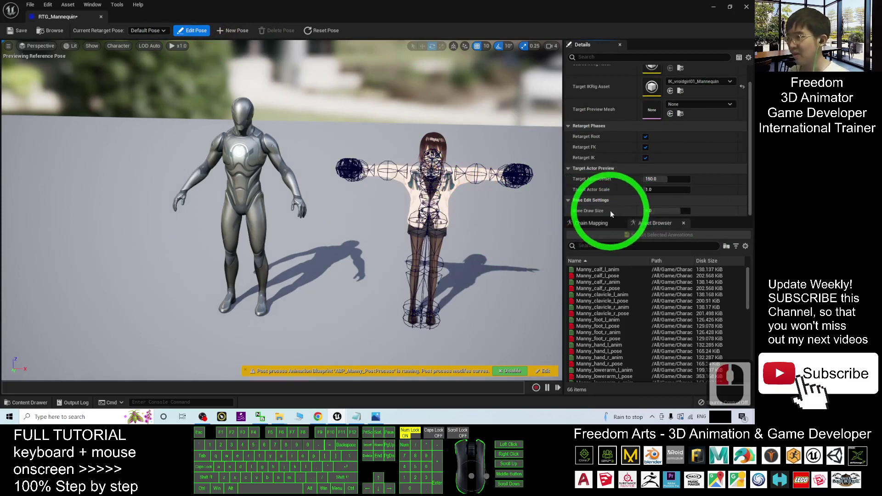
left_click(673, 215)
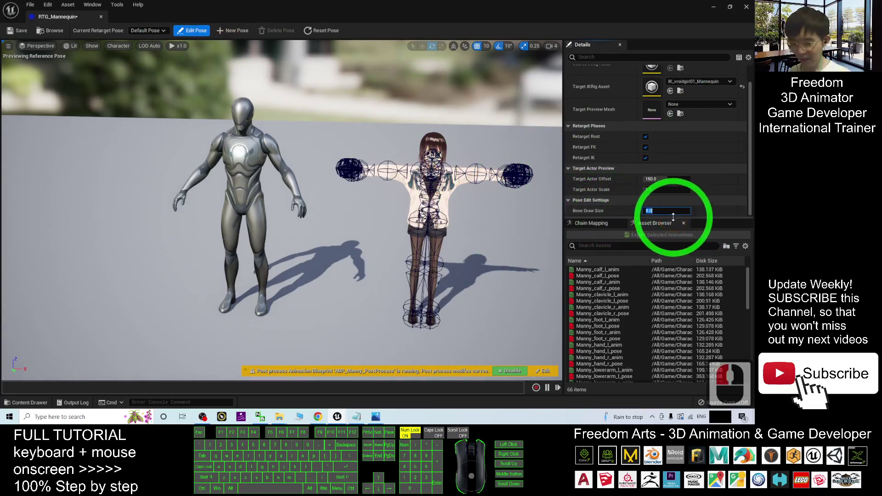
key("Return")
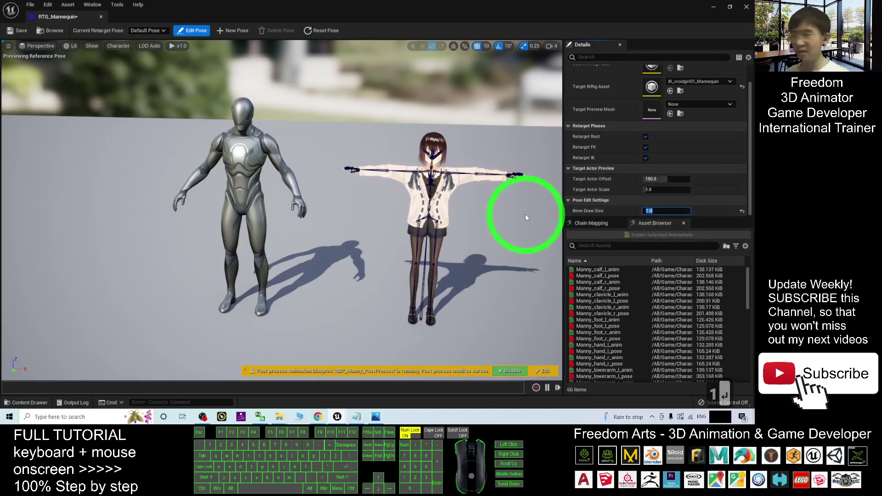
scroll(441, 169, "up", 2)
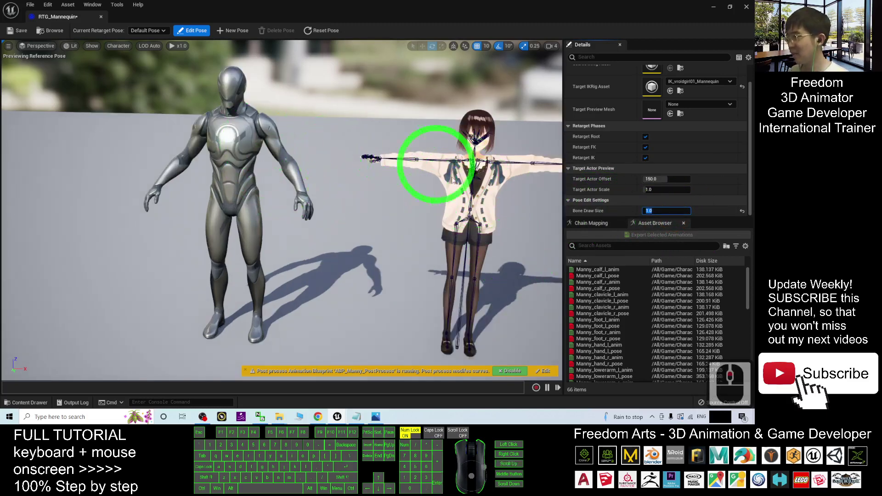
Step: Set rotation snapping to 5° and rotate the girl's right arm bone downward
middle_click_drag(490, 256, 393, 180, "alt")
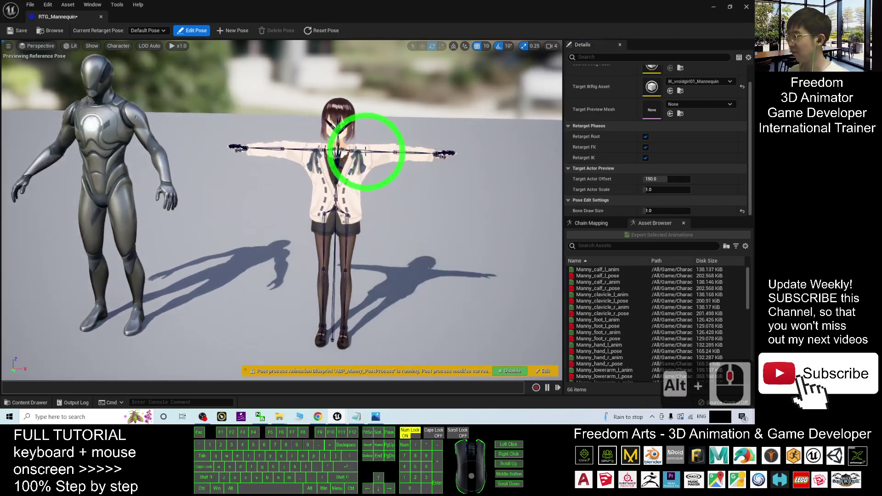
left_click(361, 148)
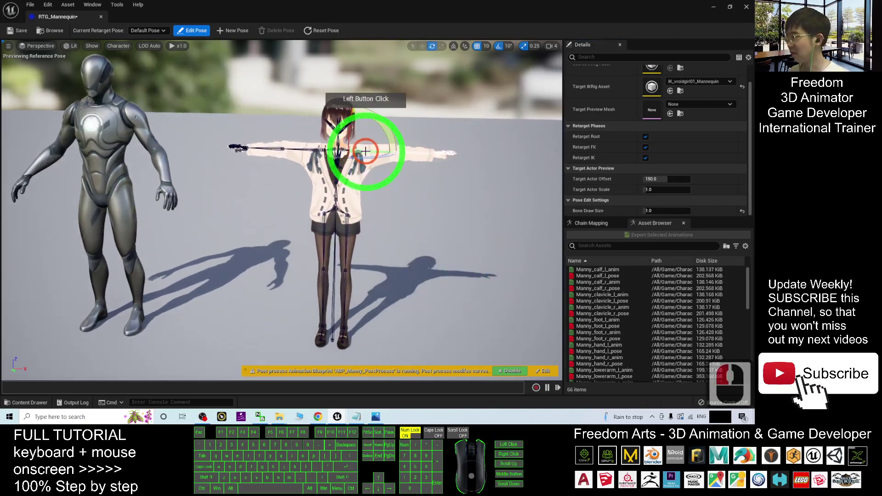
left_click_drag(376, 117, 376, 117)
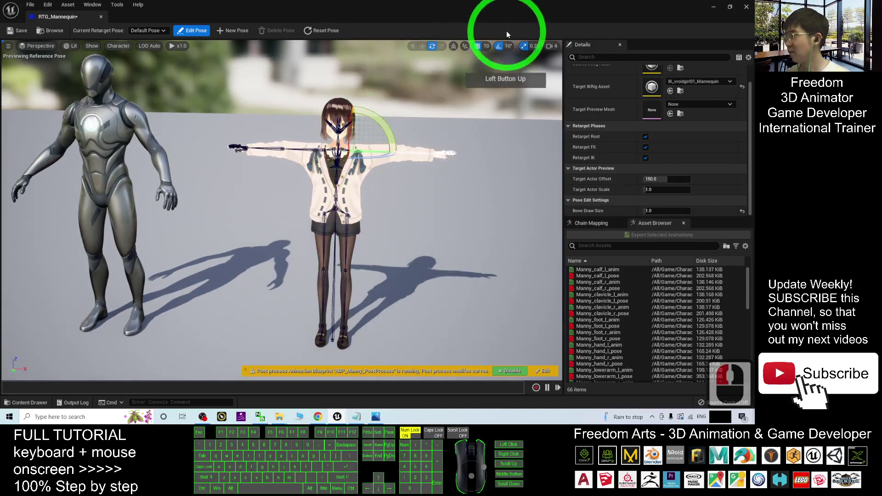
left_click(506, 46)
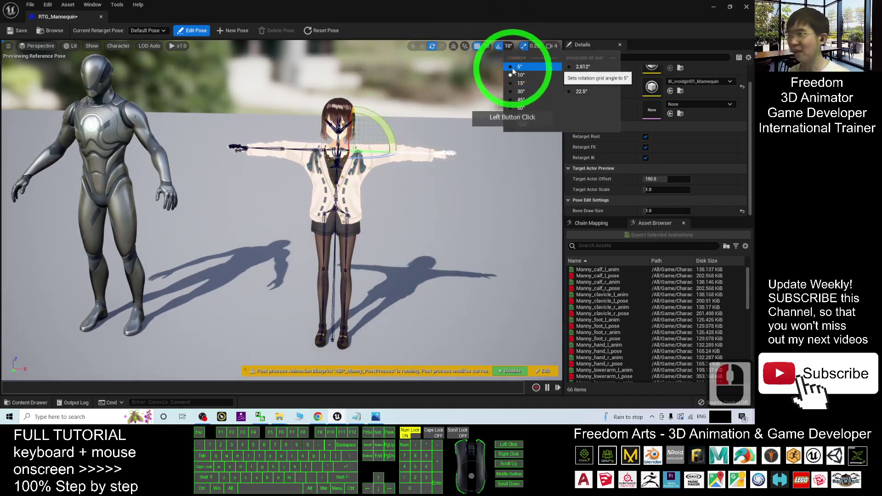
left_click(513, 68)
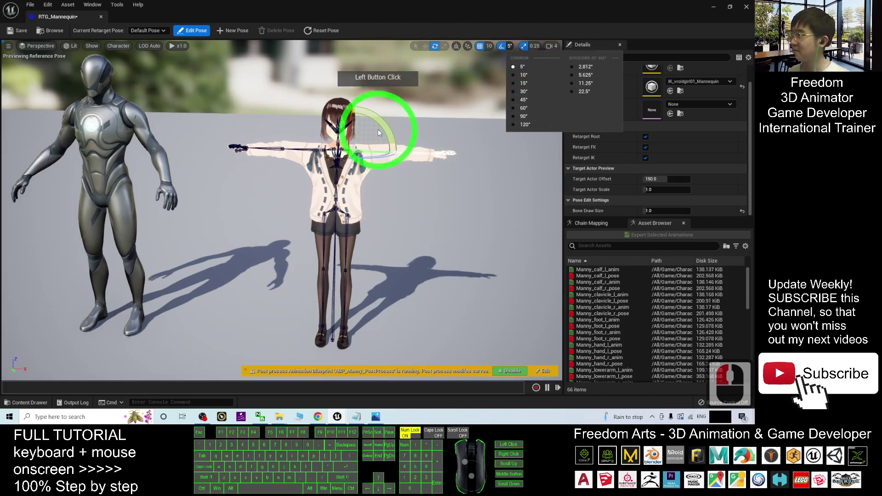
left_click_drag(376, 118, 313, 103)
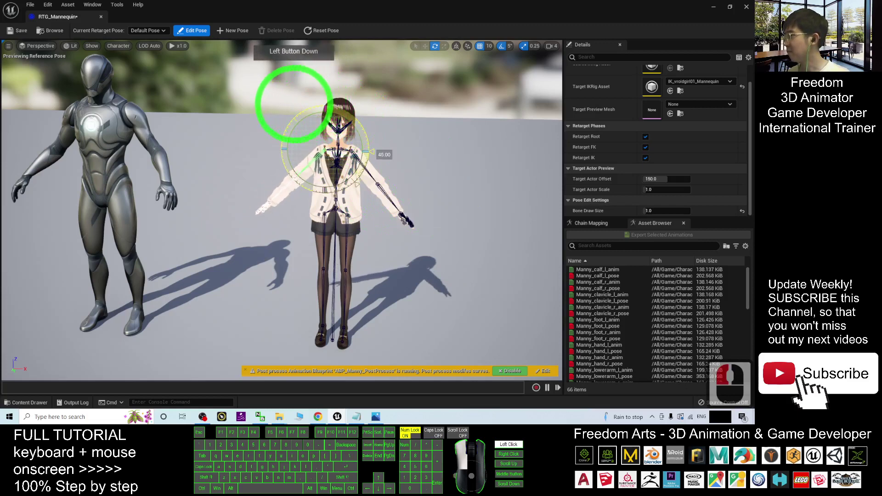
left_click_drag(288, 105, 233, 263)
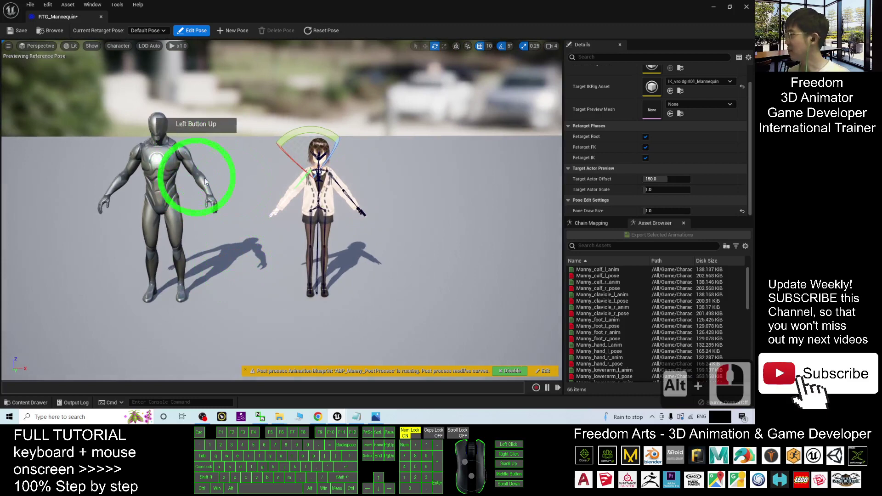
Step: Adjust the girl's forearm and other arm bone, checking from side and front views
scroll(372, 173, "up", 3)
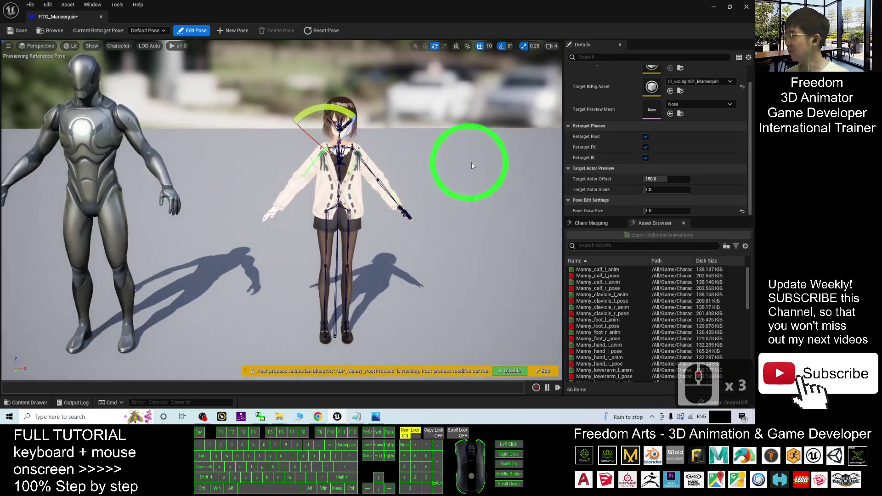
left_click_drag(469, 159, 270, 242, "alt")
left_click(325, 232)
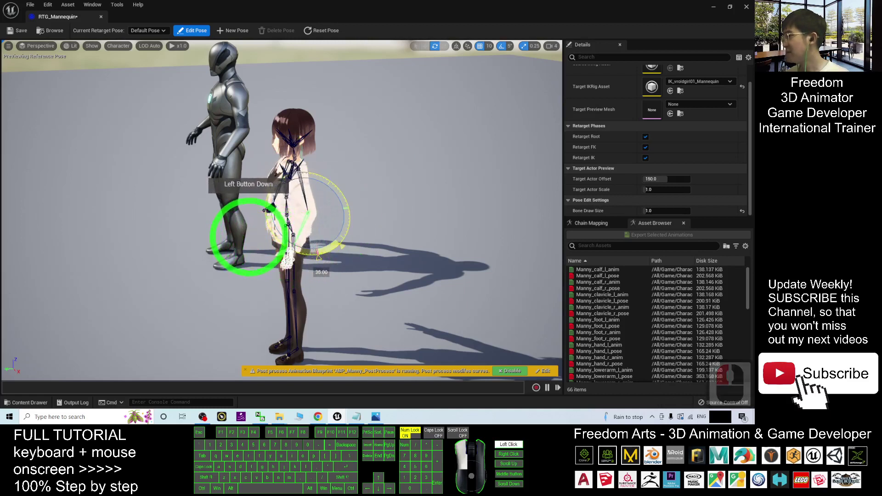
left_click_drag(248, 237, 315, 254)
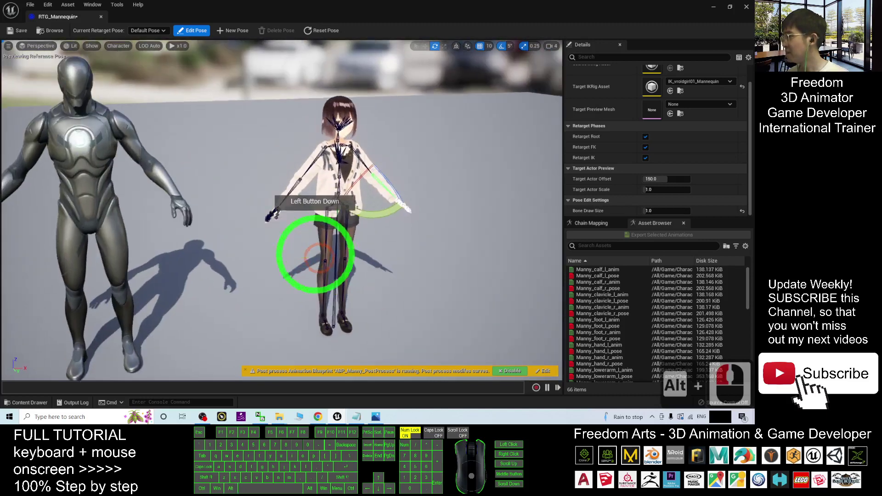
left_click(293, 184)
left_click_drag(213, 255, 331, 216, "alt")
scroll(349, 184, "up", 2)
scroll(419, 213, "down", 4)
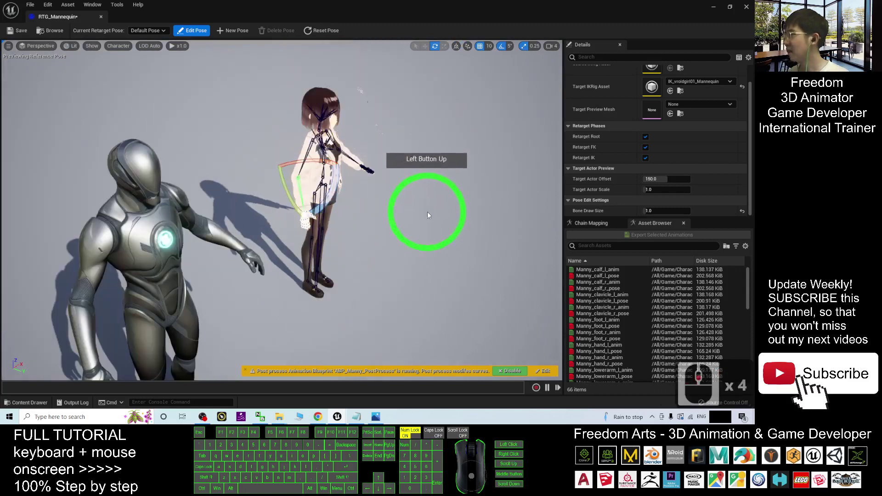
left_click_drag(420, 212, 375, 201, "alt")
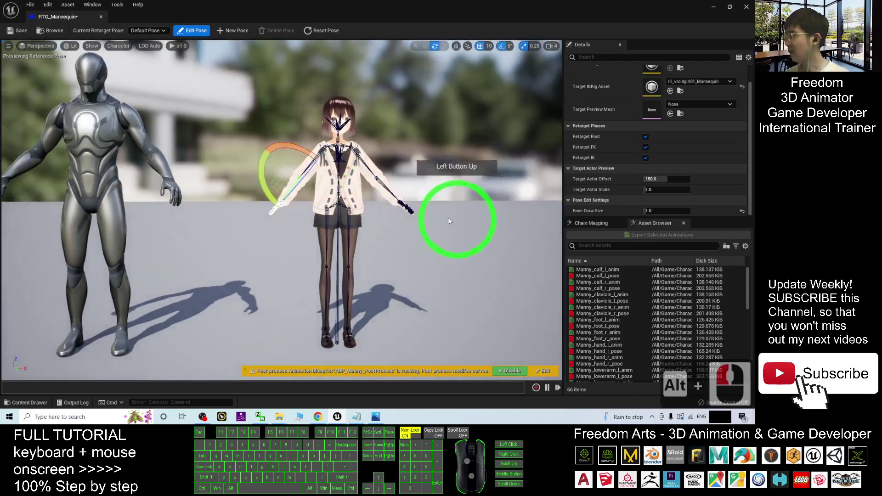
Step: Adjust the girl's chest and pelvis bones to refine her retarget pose
left_click(322, 181)
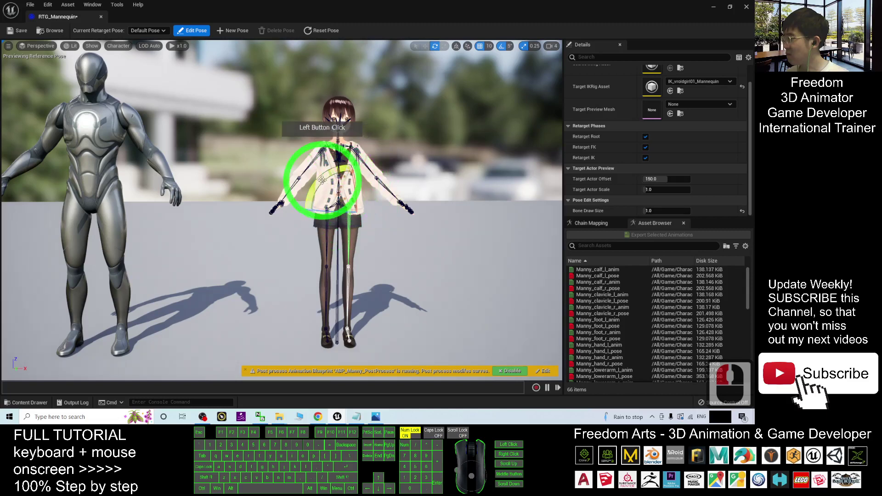
left_click_drag(319, 180, 321, 182)
left_click(334, 225)
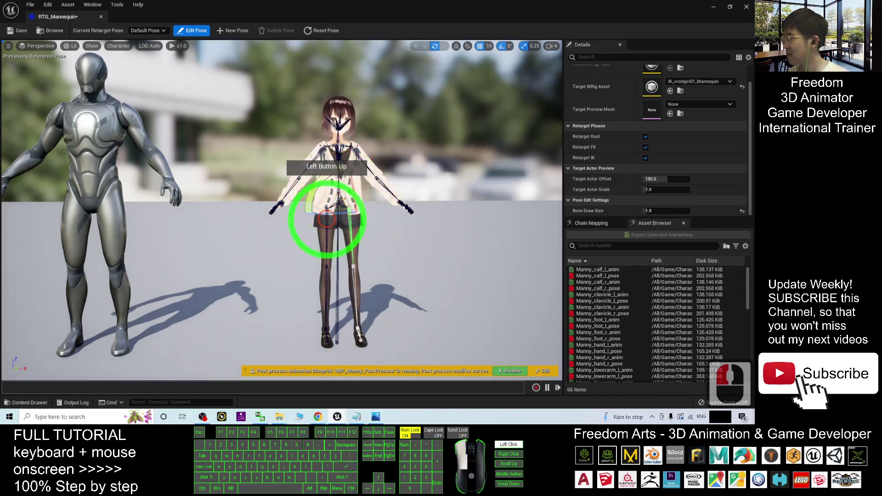
left_click(346, 175)
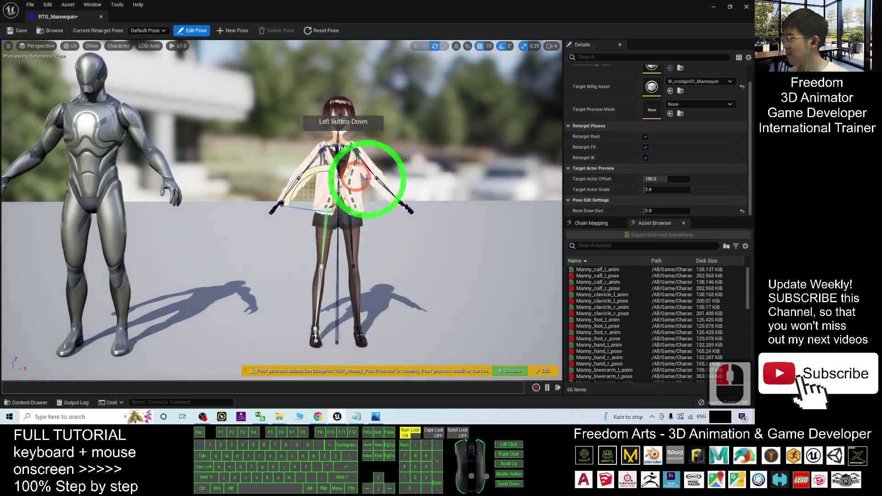
left_click_drag(354, 191, 265, 20, "alt")
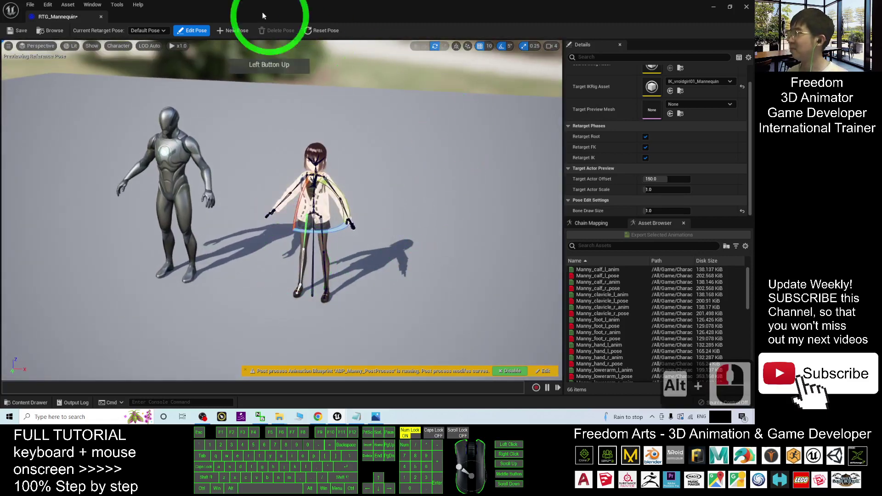
Step: Exit Edit Pose, preview MF_Run_Fwd on both characters, then pause playback
left_click(198, 32)
left_click_drag(749, 275, 747, 325)
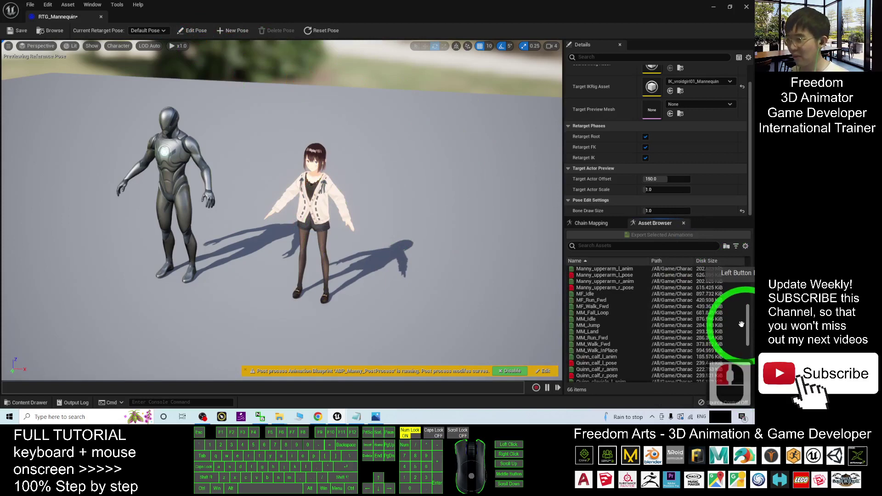
left_click(604, 306)
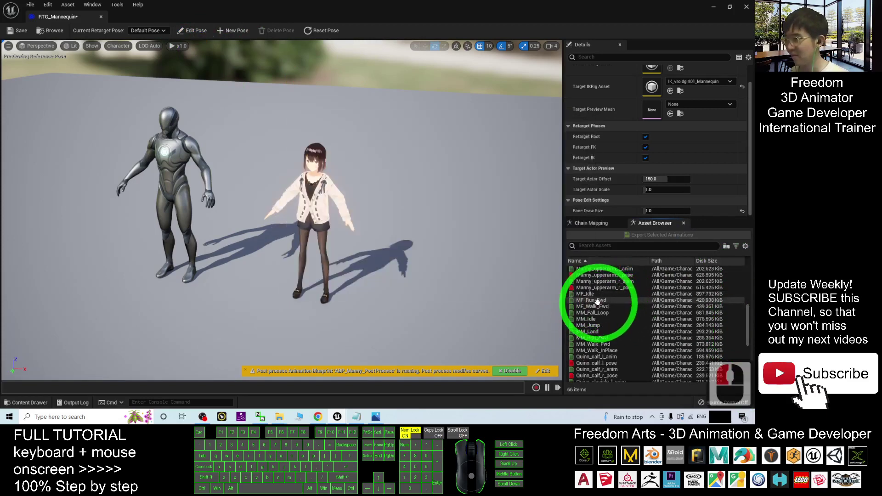
double_click(602, 301)
left_click_drag(476, 257, 365, 215, "alt")
left_click_drag(426, 240, 482, 276, "alt")
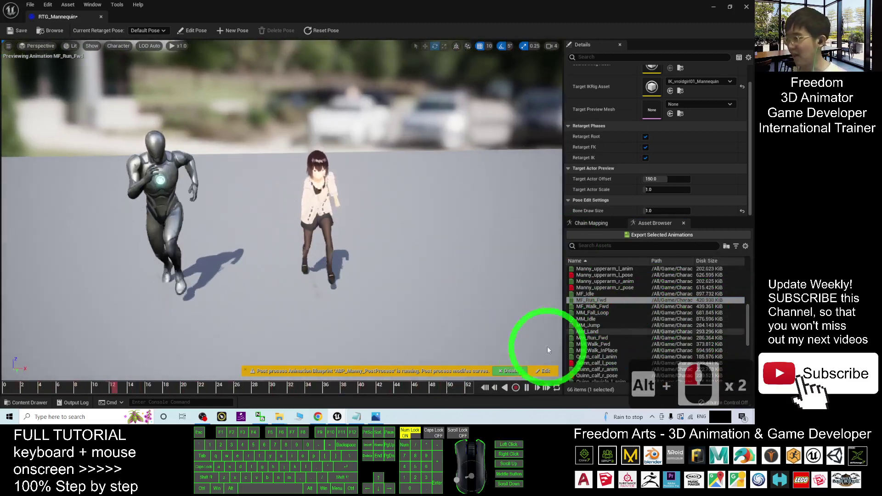
left_click(527, 388)
left_click(250, 324)
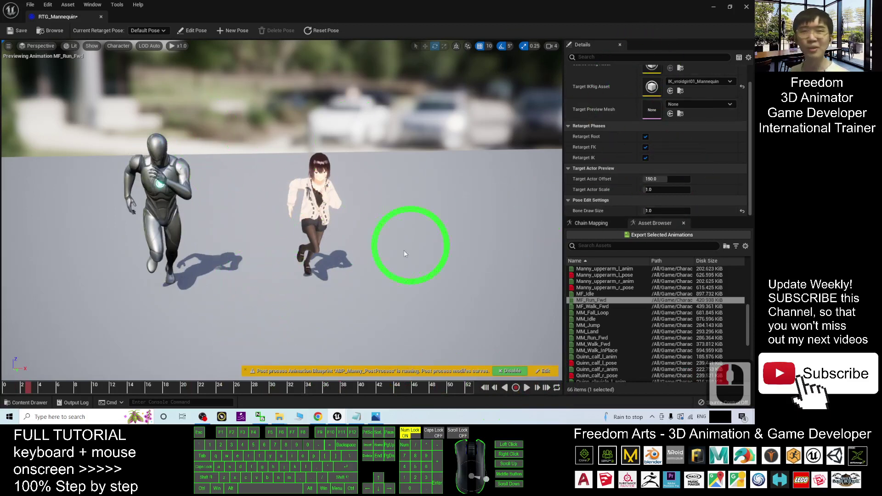
Step: Close the IK retargeter editor and go to the mannequin Animations folder
left_click(747, 7)
left_click(535, 173)
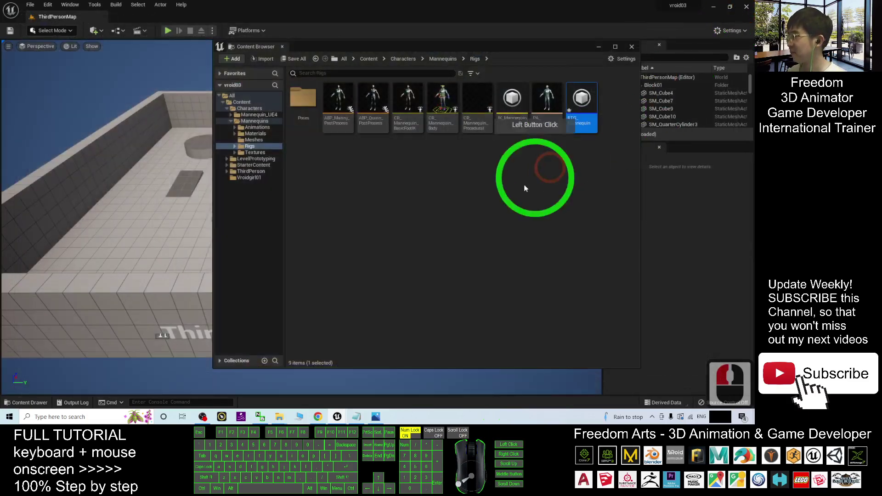
left_click(277, 162)
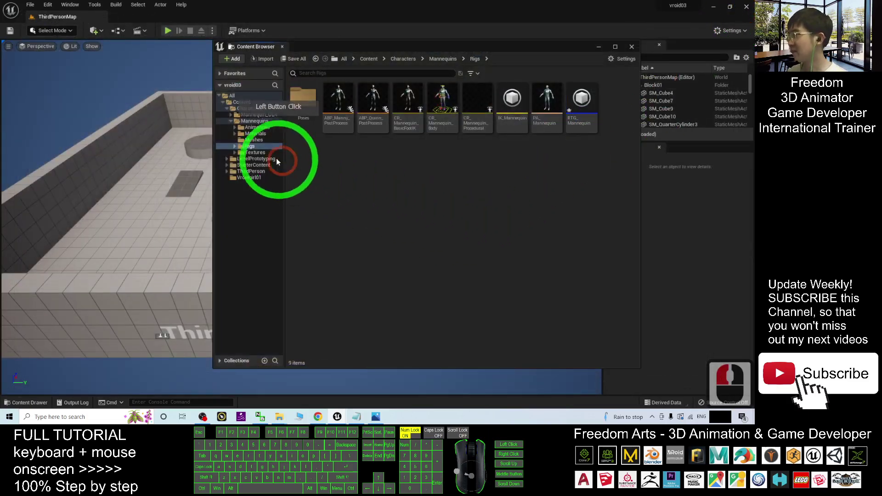
left_click(256, 127)
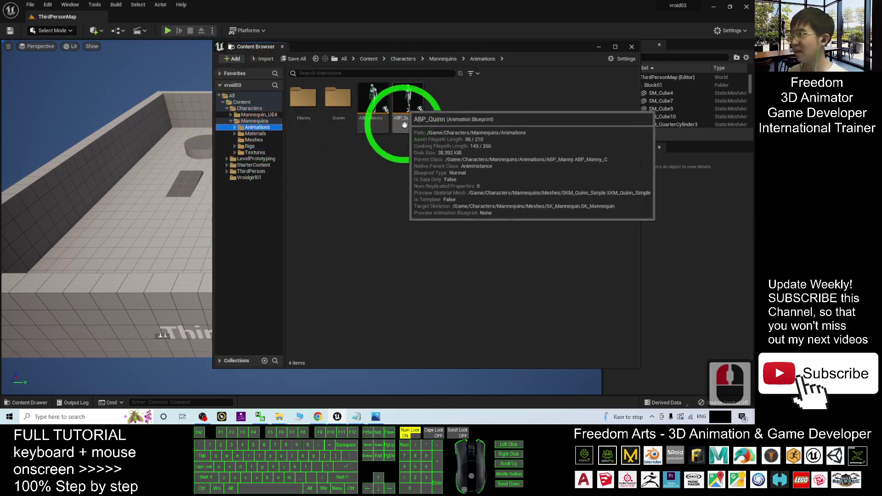
Step: Duplicate and retarget ABP_Quinn onto SK_vroidgirl01 using the RTG_Mannequin retargeter
right_click(407, 104)
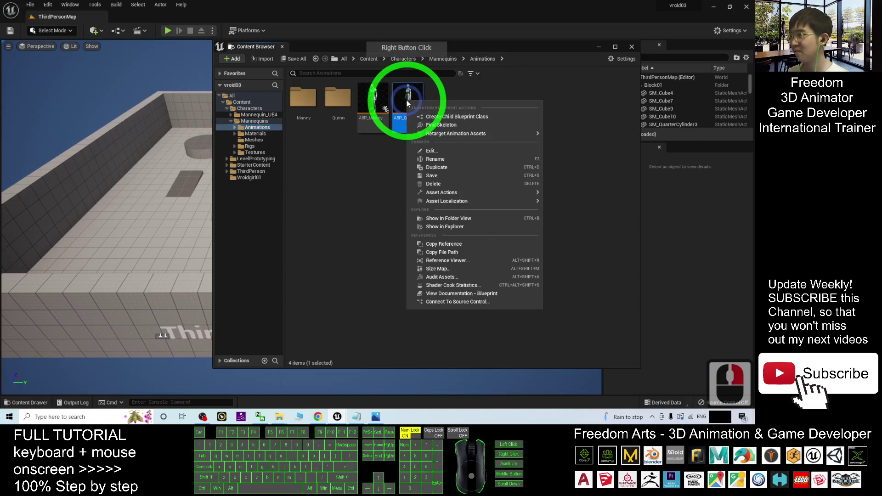
mouse_move(456, 138)
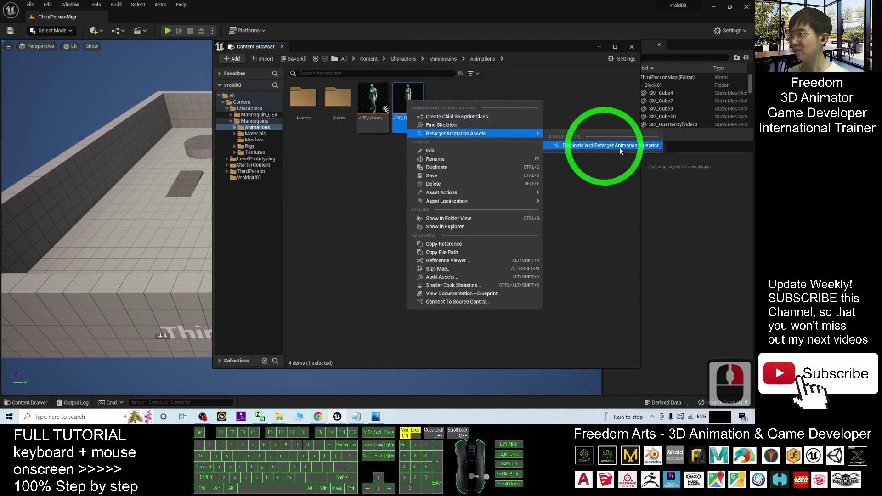
left_click(594, 146)
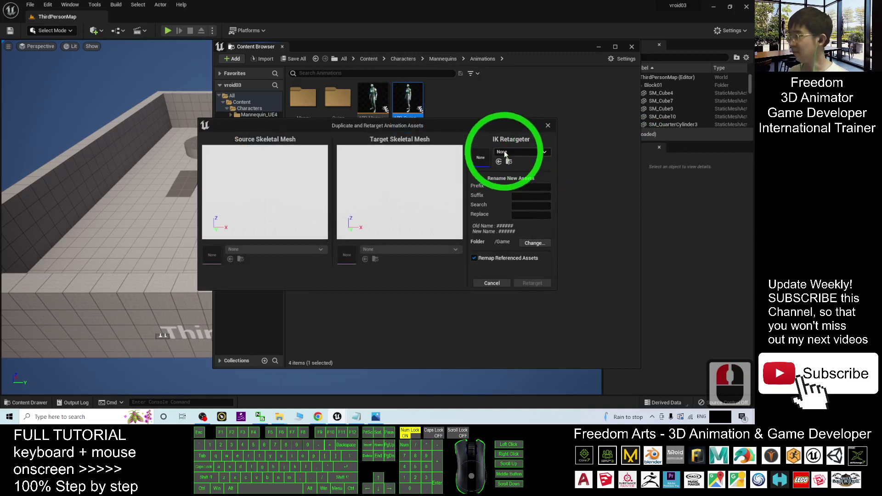
left_click(505, 153)
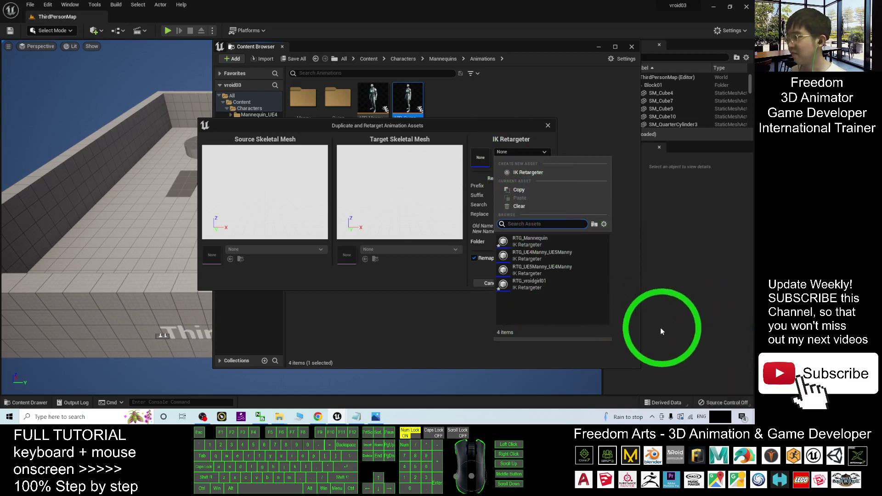
left_click(533, 245)
left_click(268, 188)
left_click(394, 249)
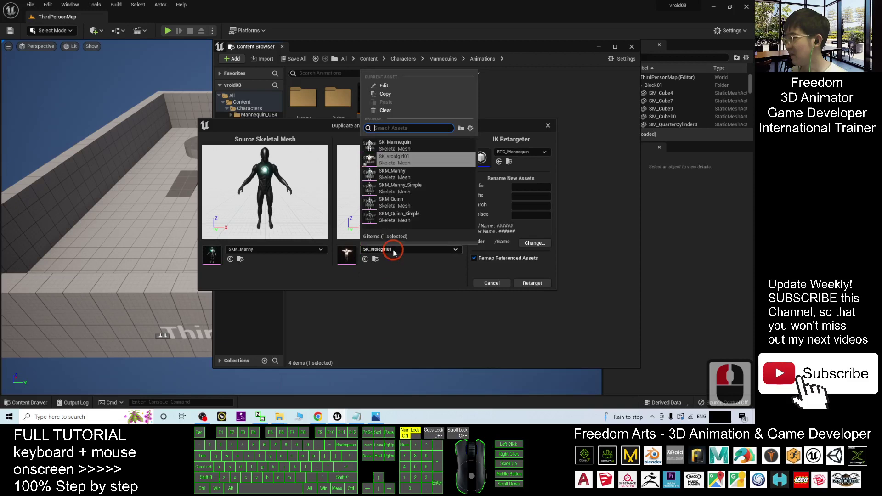
left_click(399, 159)
left_click(411, 278)
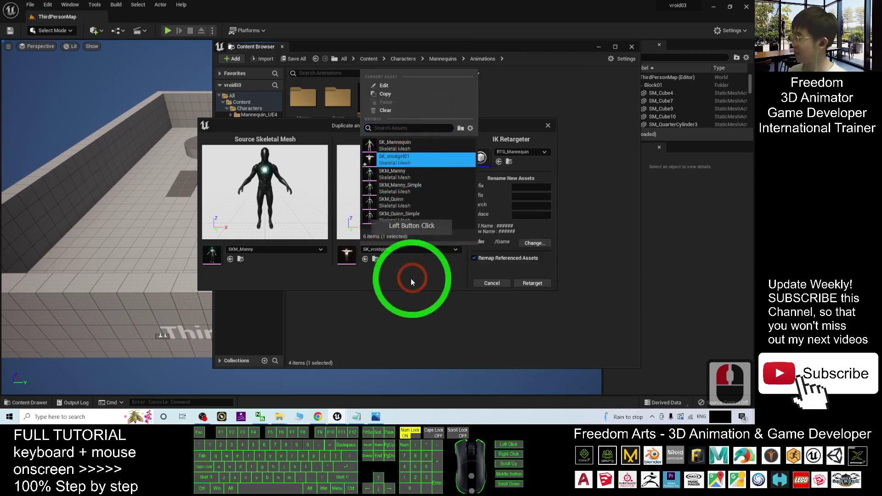
left_click(546, 287)
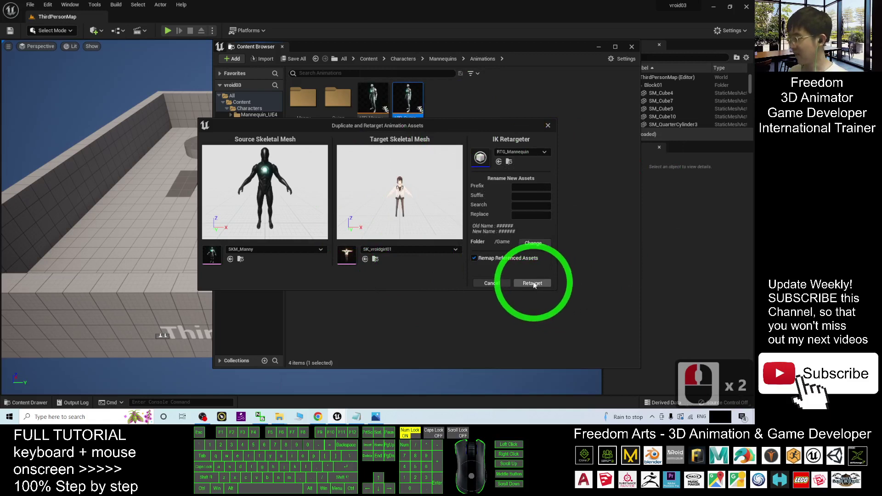
left_click(679, 269)
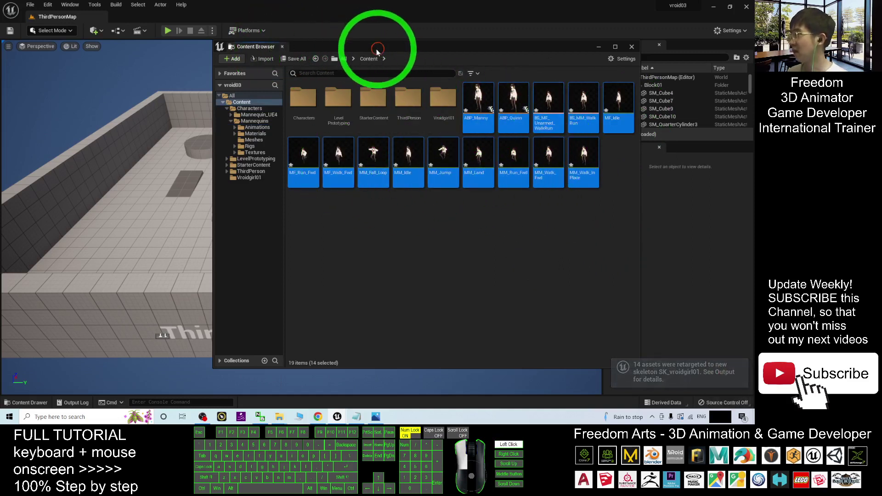
Step: Reposition the Content Browser and add a new Animation subfolder to the Vroidgirl01 folder
left_click_drag(380, 47, 330, 75)
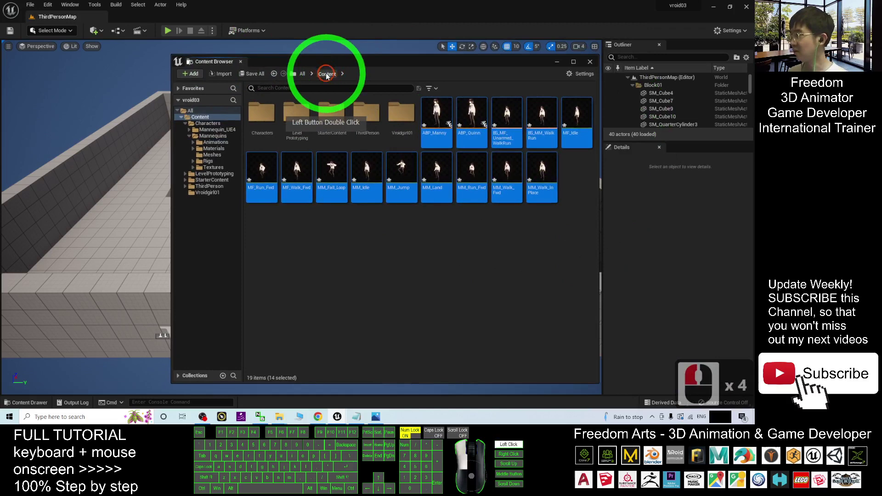
left_click_drag(499, 65, 501, 101)
left_click(528, 250)
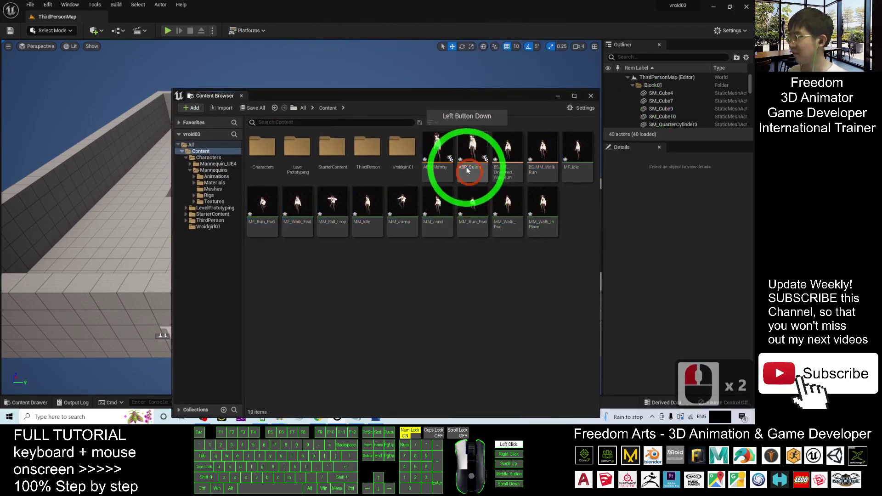
left_click_drag(467, 170, 542, 246)
left_click(205, 228)
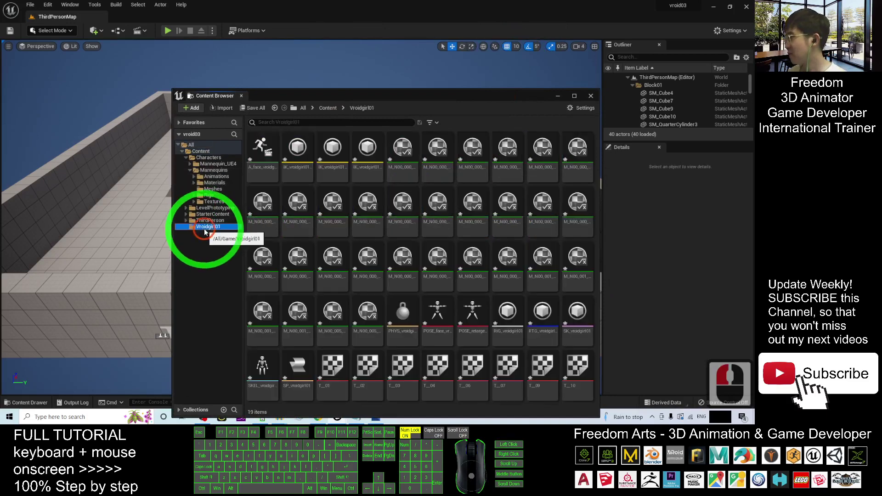
scroll(430, 252, "down", 19)
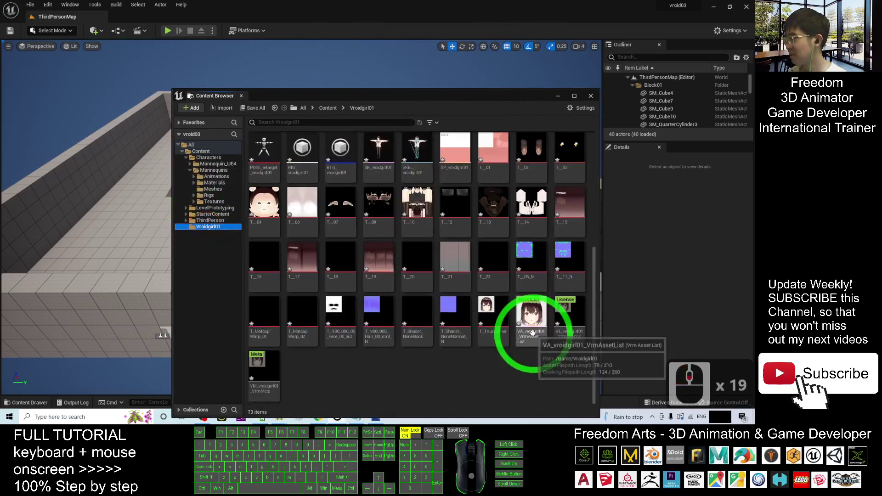
right_click(363, 387)
left_click(399, 157)
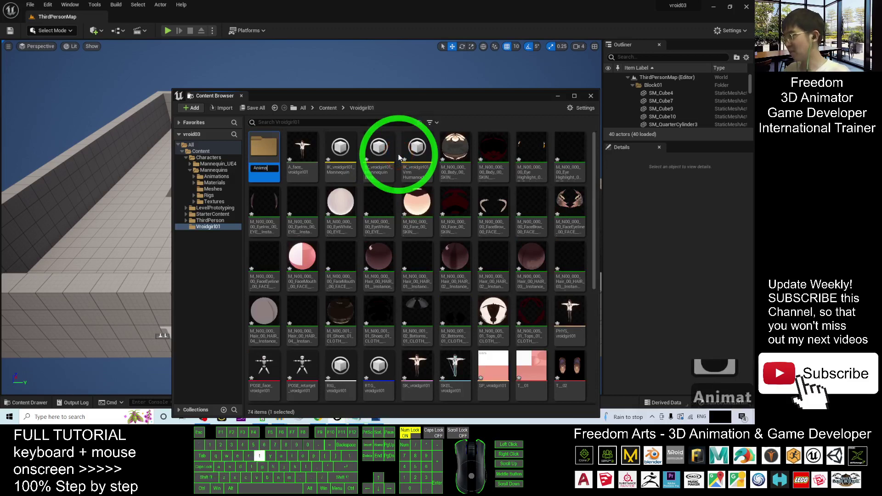
Step: Open the new Animation folder, then rename ABP_Manny in Content to ABP_Manny_Vroidgirl01
left_click(185, 227)
double_click(212, 233)
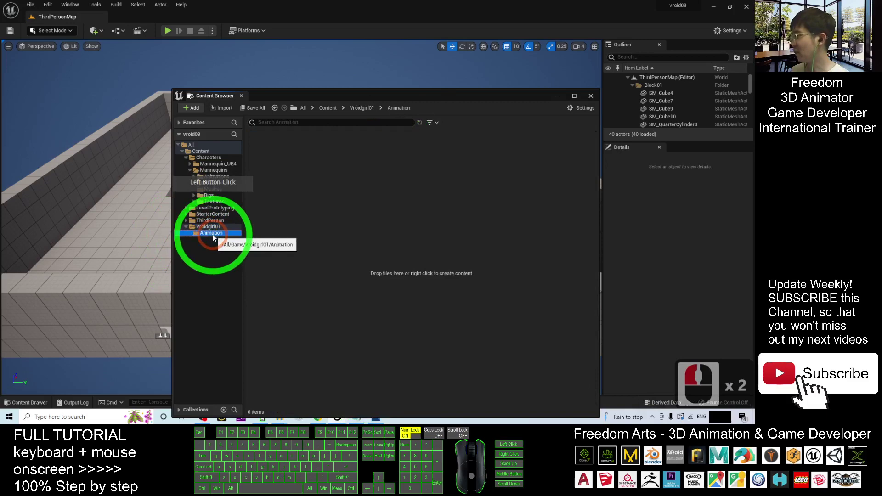
left_click(200, 151)
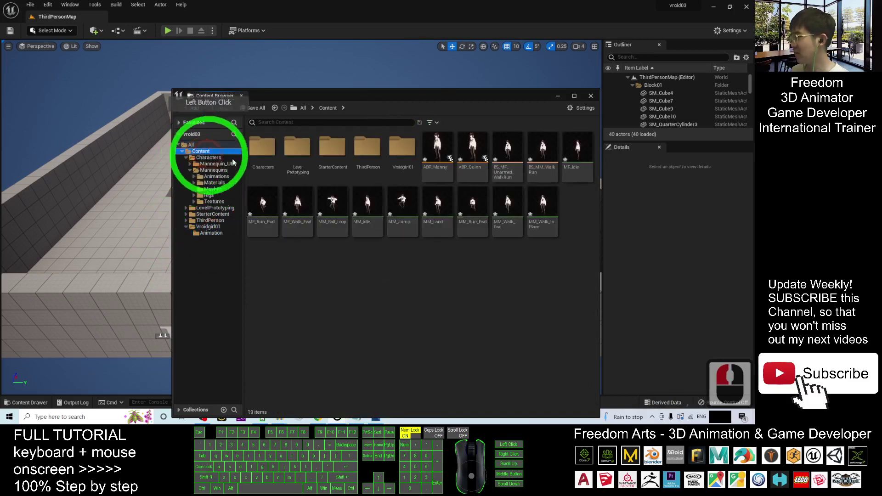
left_click(438, 168)
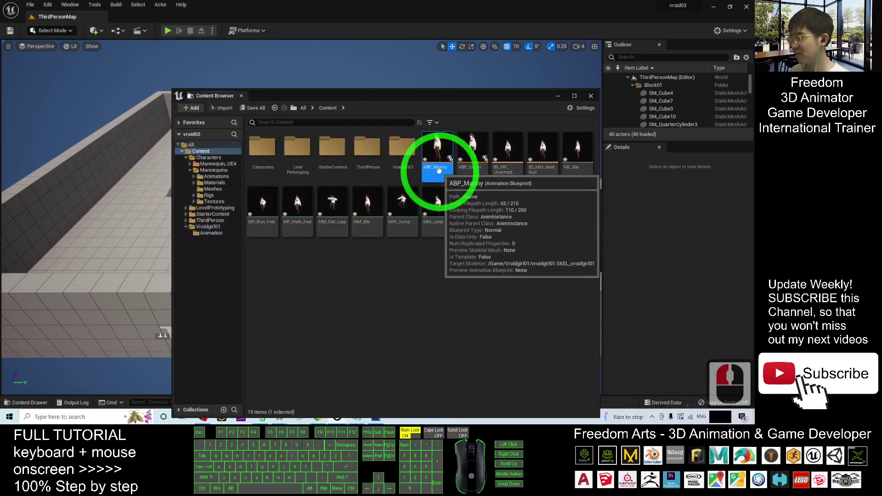
key("F2")
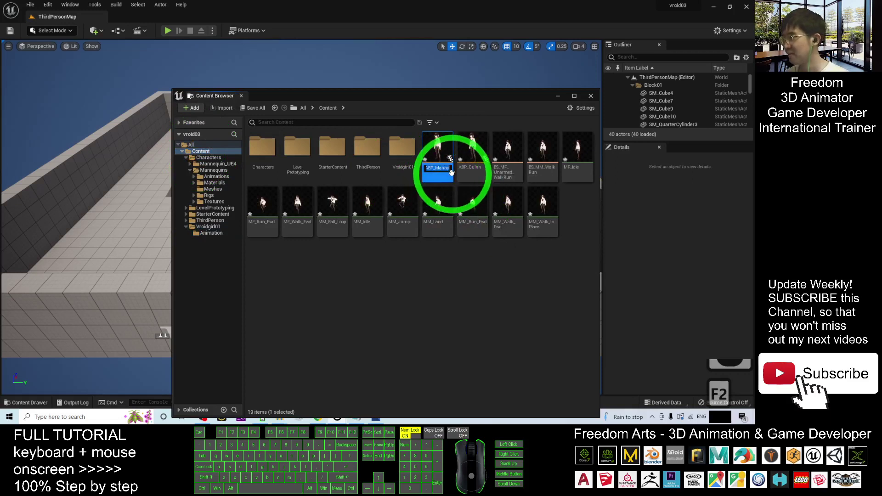
left_click(529, 170)
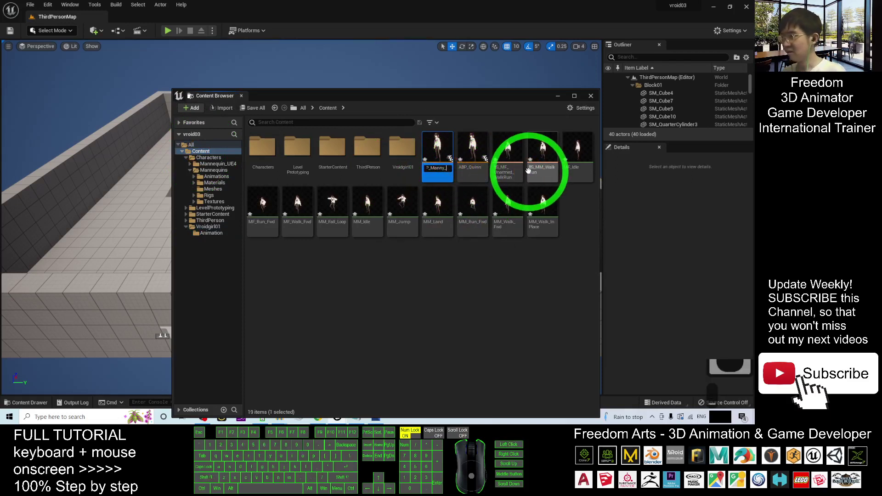
type("_Vroidgirl0")
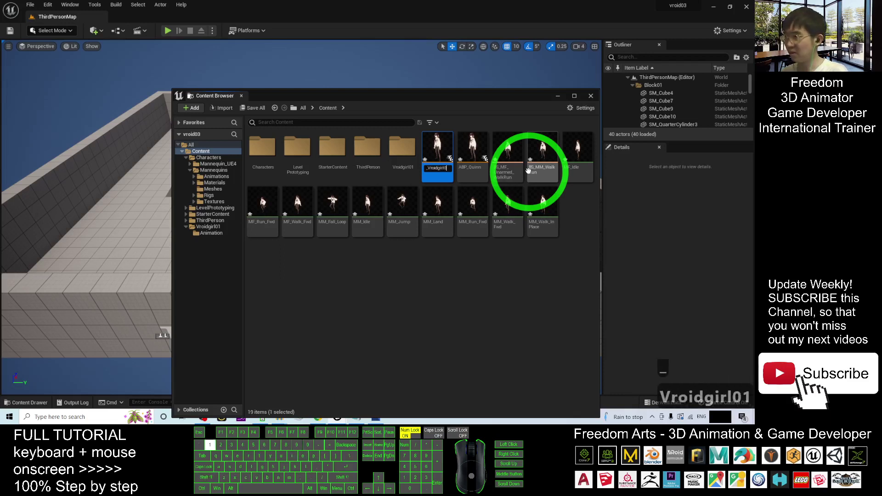
type("1")
left_click(470, 166)
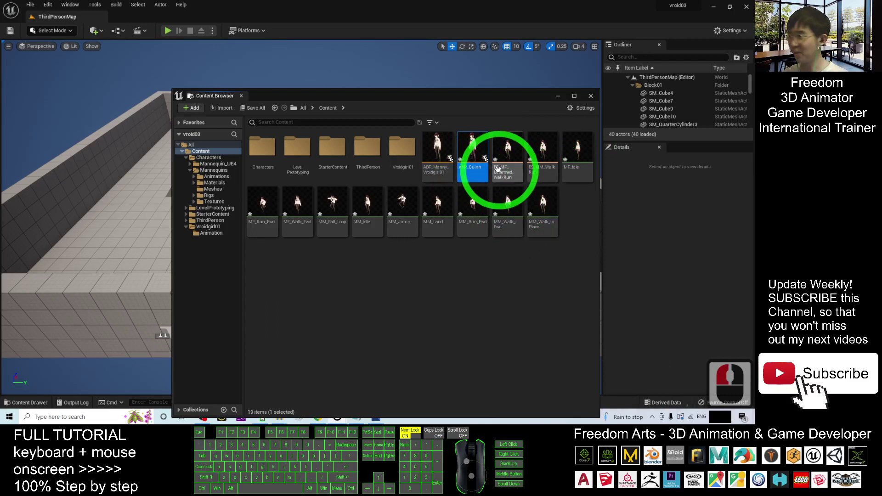
Step: Rename ABP_Quinn to ABP_Quinn_Vroidgirl01
key("F2")
left_click(597, 219)
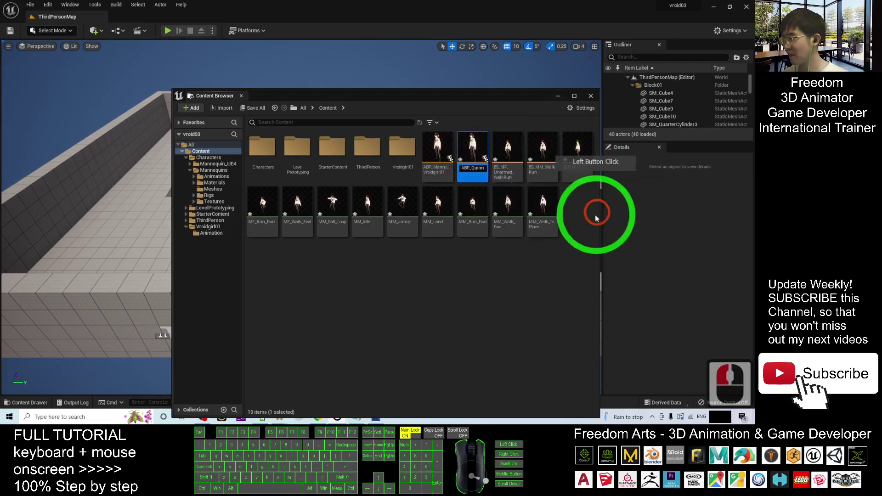
type("_")
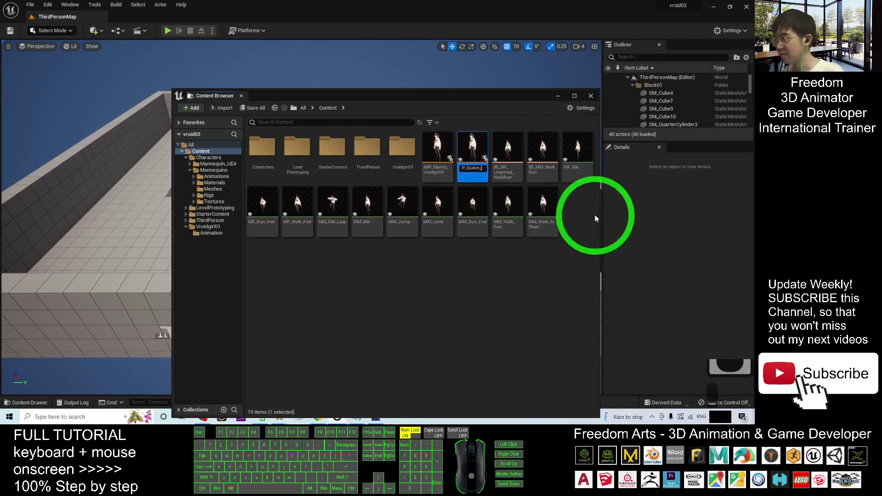
type("Vroidgi")
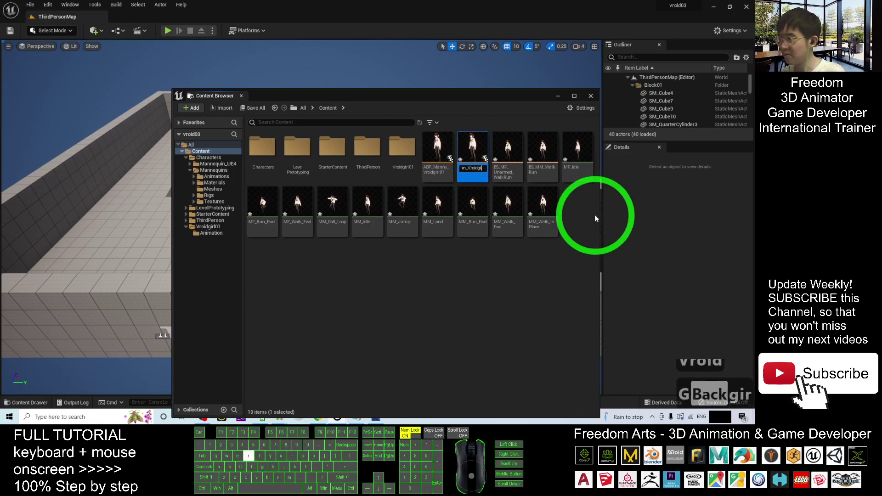
type("rl01")
key("Return")
left_click(494, 293)
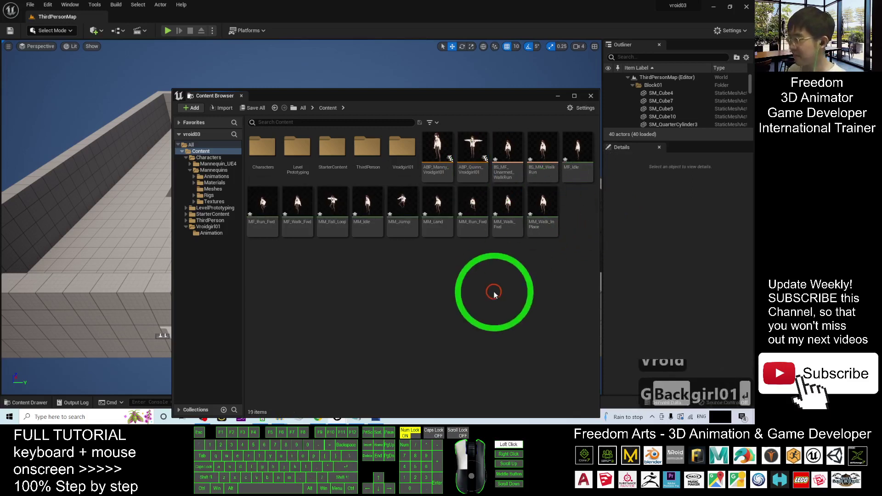
left_click(464, 146)
left_click(355, 244)
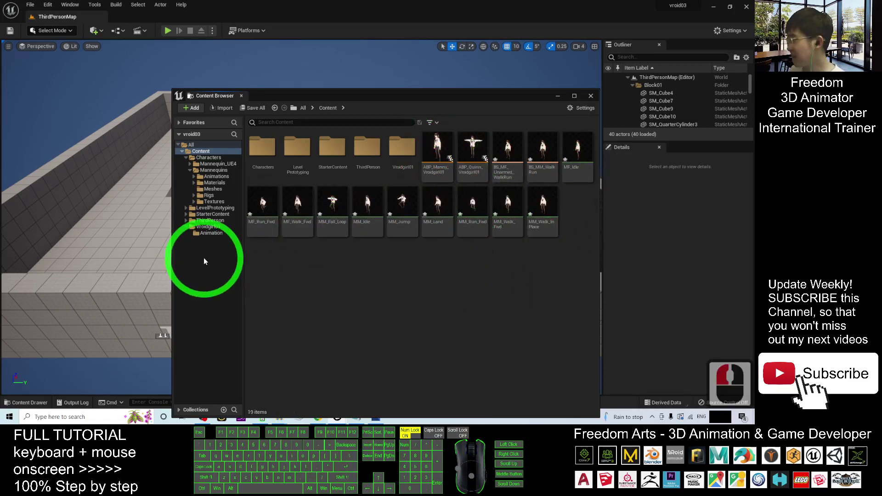
Step: Move the 14 assets from ABP_Manny_Vroidgirl01 through MM_Walk_InPlace into Vroidgirl01/Animation
left_click(444, 159)
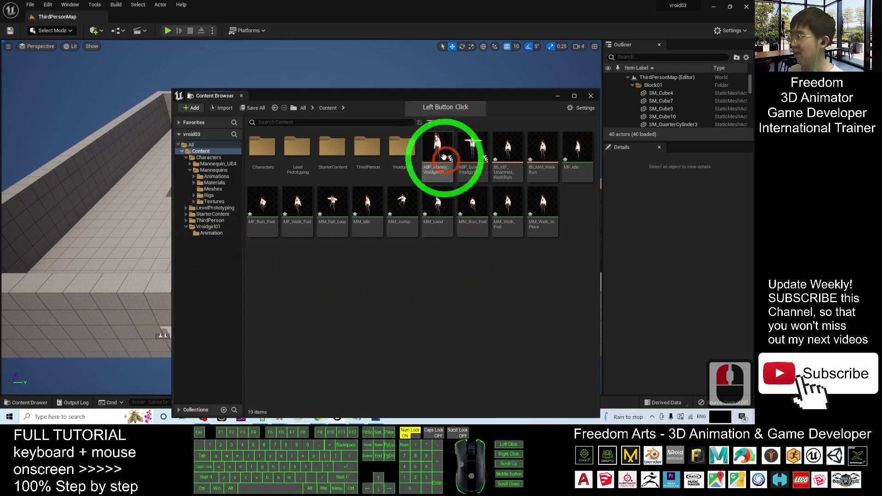
left_click(519, 366)
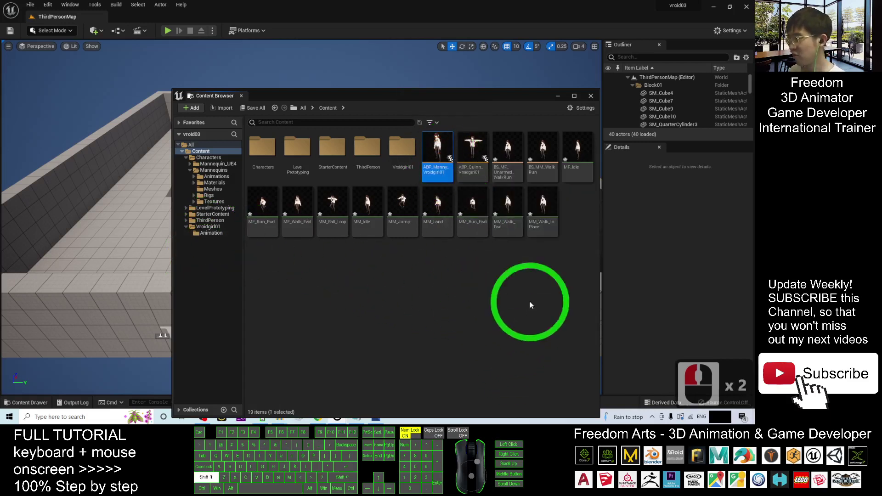
left_click(543, 205, "shift")
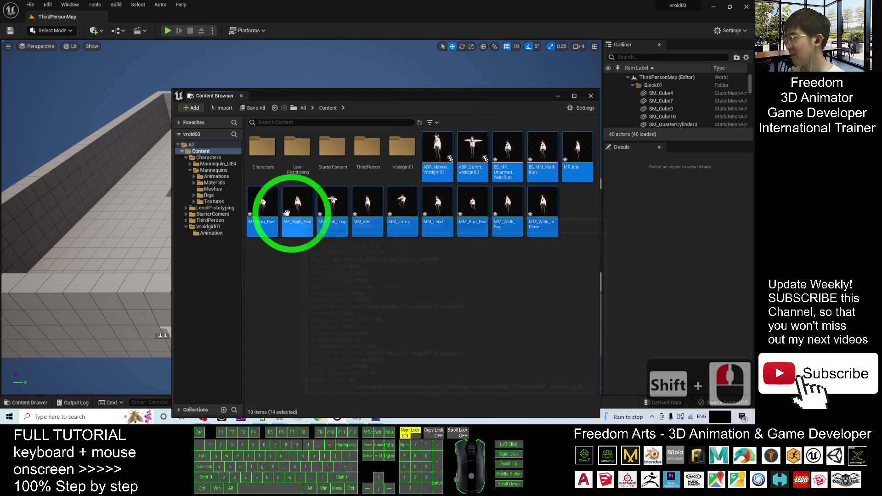
left_click_drag(285, 206, 208, 234)
left_click(221, 246)
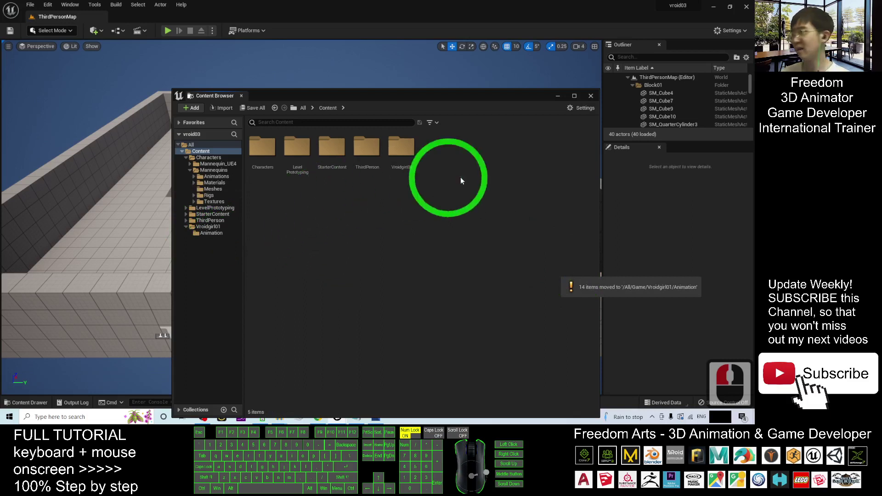
Step: Open the Animation folder and preview MM_Run_Fwd playing on the VRoid girl
left_click(211, 233)
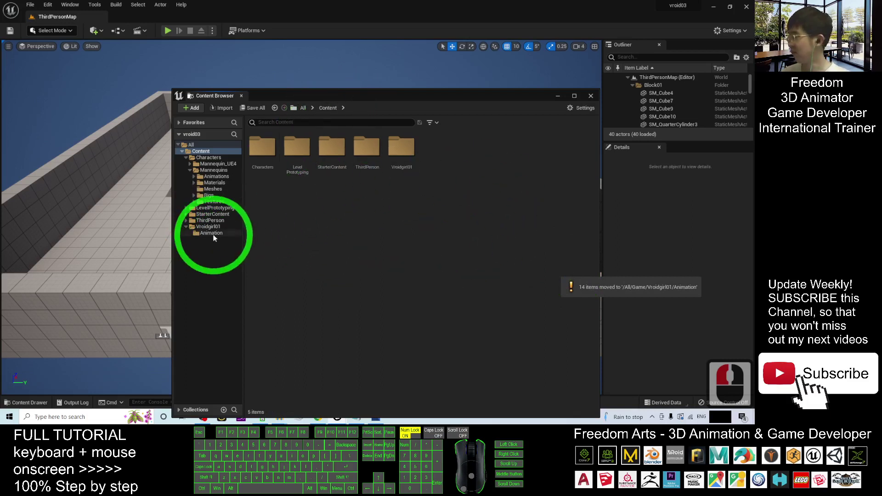
left_click(533, 255)
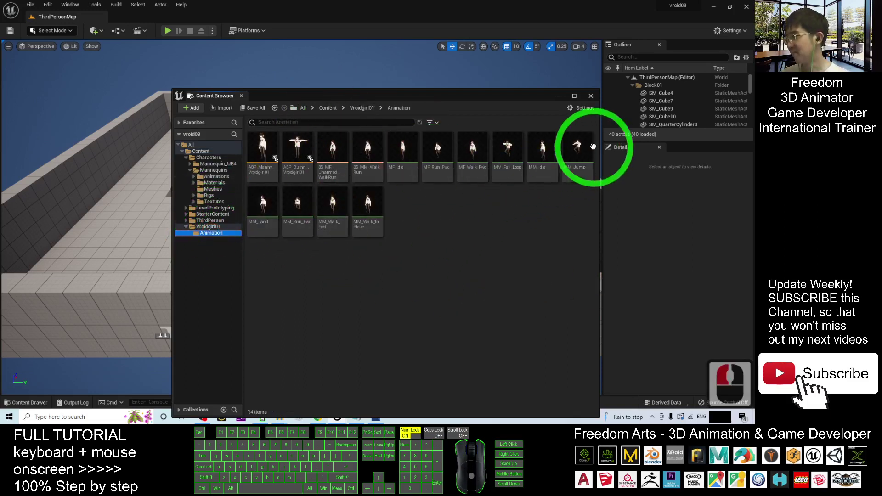
left_click(419, 297)
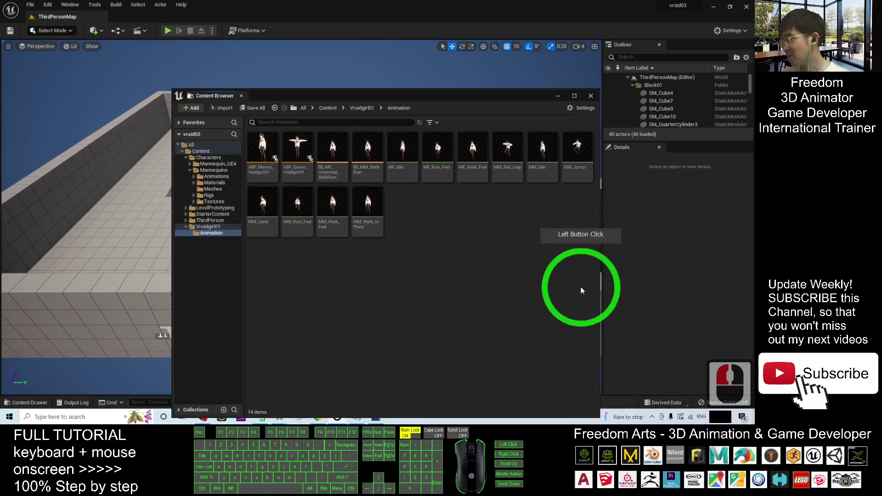
double_click(300, 206)
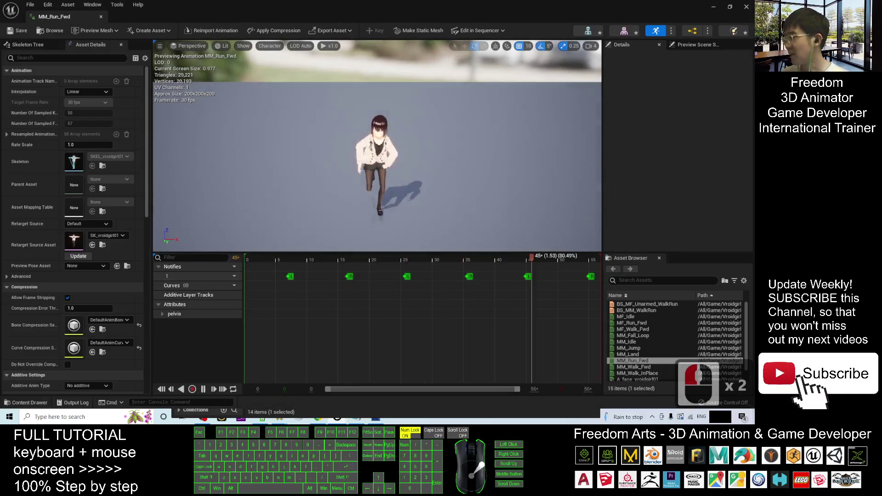
left_click(747, 7)
left_click(438, 243)
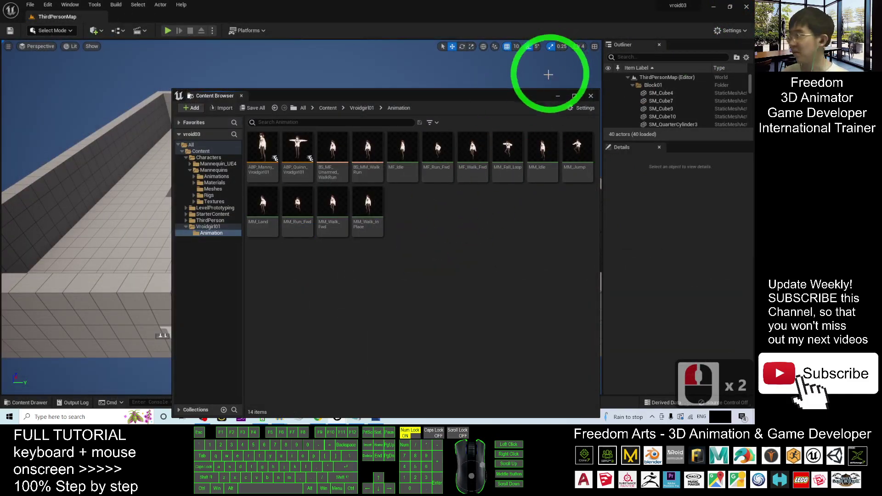
left_click(592, 97)
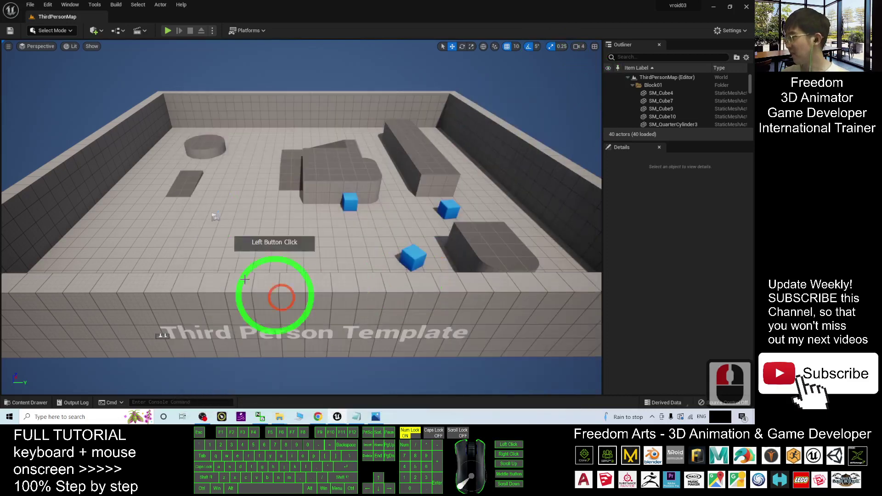
left_click(167, 31)
left_click(359, 197)
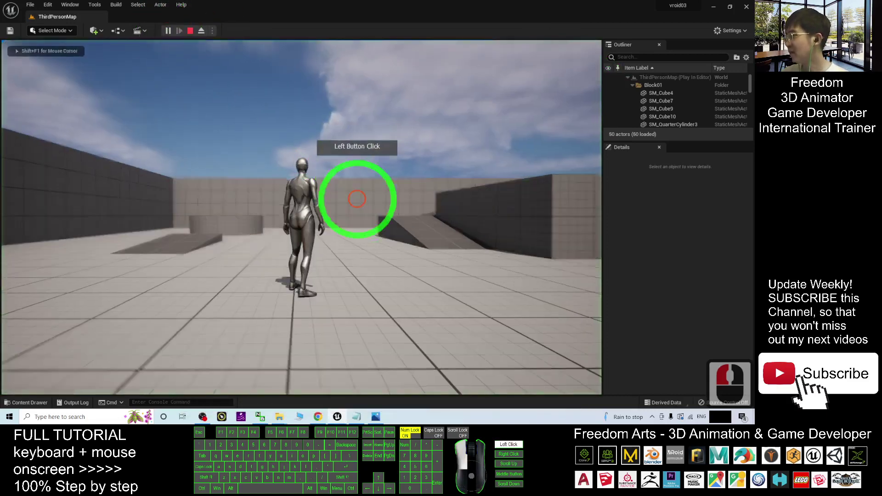
left_click(424, 230)
key("w")
key("a")
key("s")
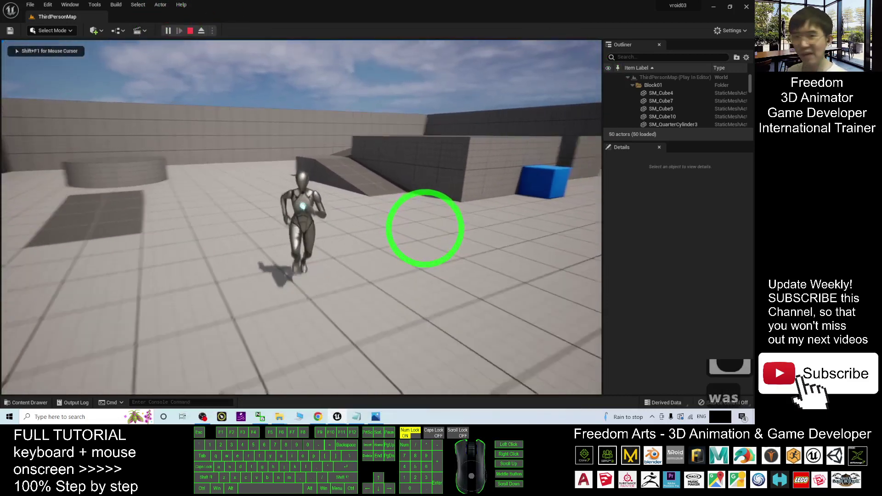
key("d")
key("w")
key("a")
key("s")
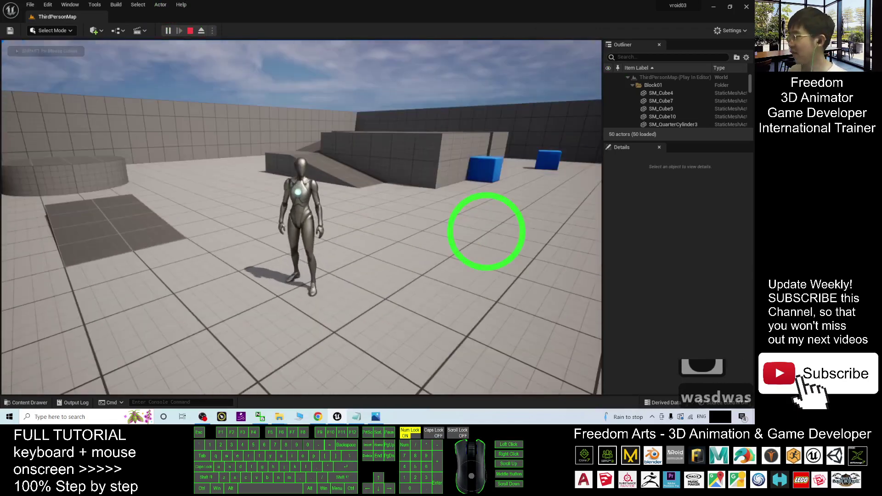
key("s")
key("d")
key("a")
key("a")
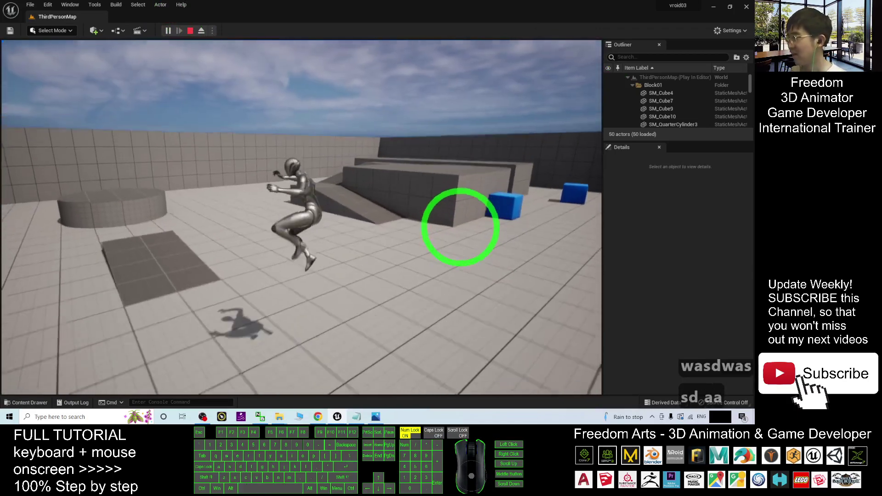
key("d")
key("w")
key("w")
key("s")
key("space")
key("a")
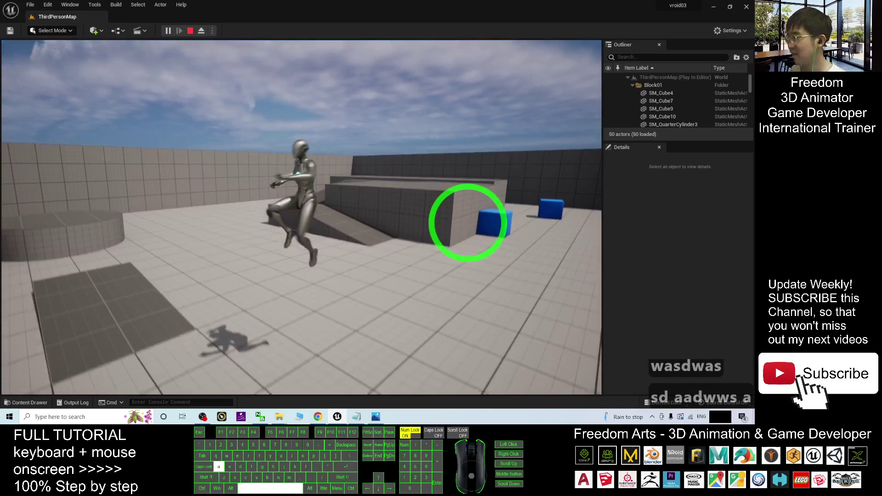
key("s")
key("d")
key("a")
key("s")
key("space")
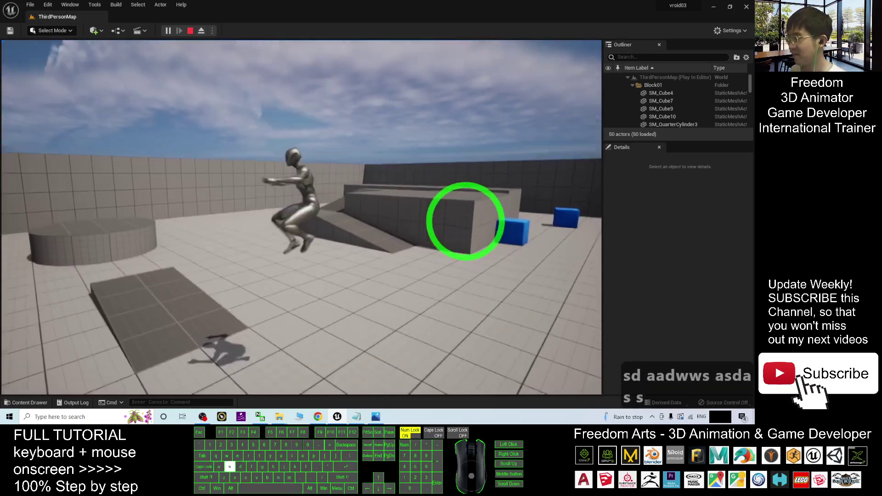
key("s")
key("Escape")
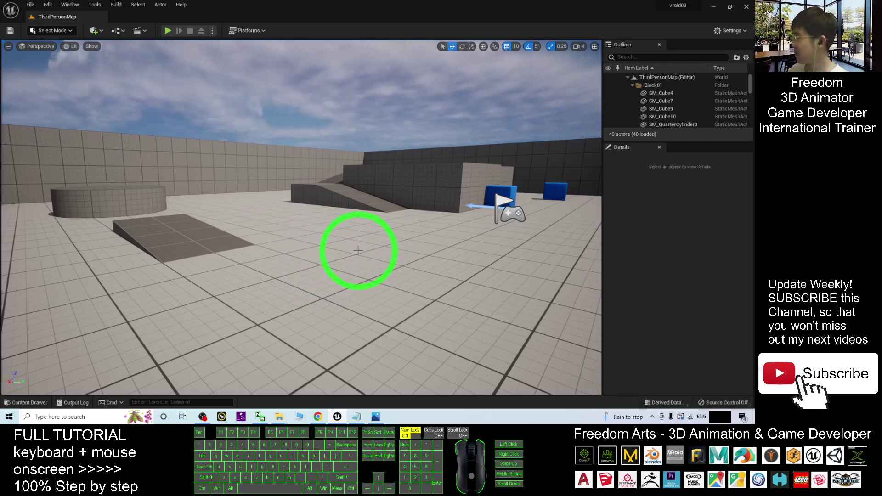
Step: Dock the Content Browser and select BP_ThirdPersonCharacter in ThirdPerson/Blueprints
left_click(29, 403)
left_click(692, 267)
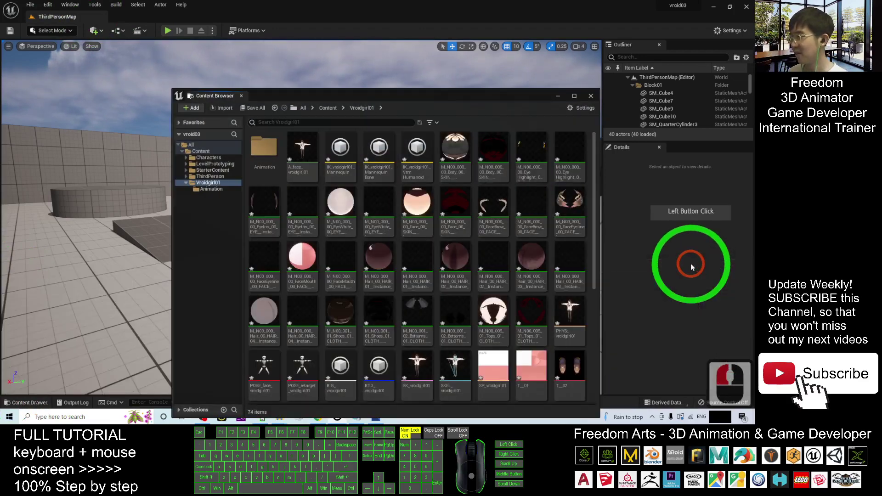
left_click_drag(405, 94, 367, 52)
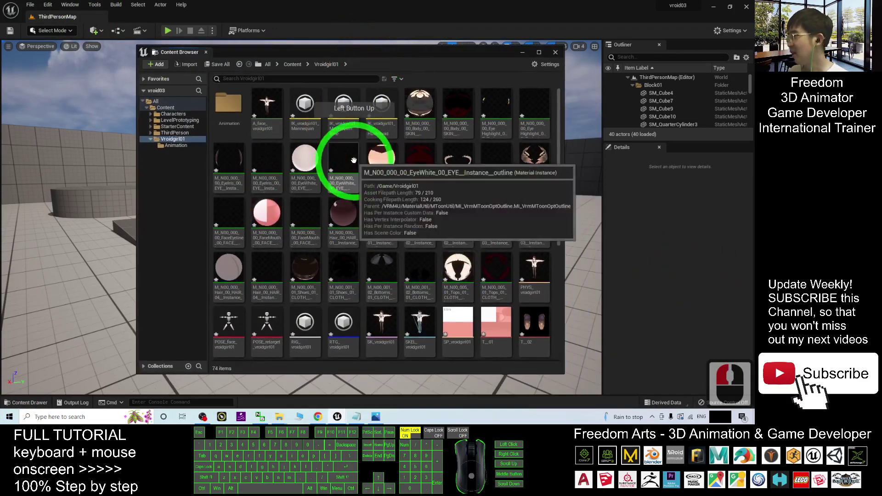
left_click(175, 133)
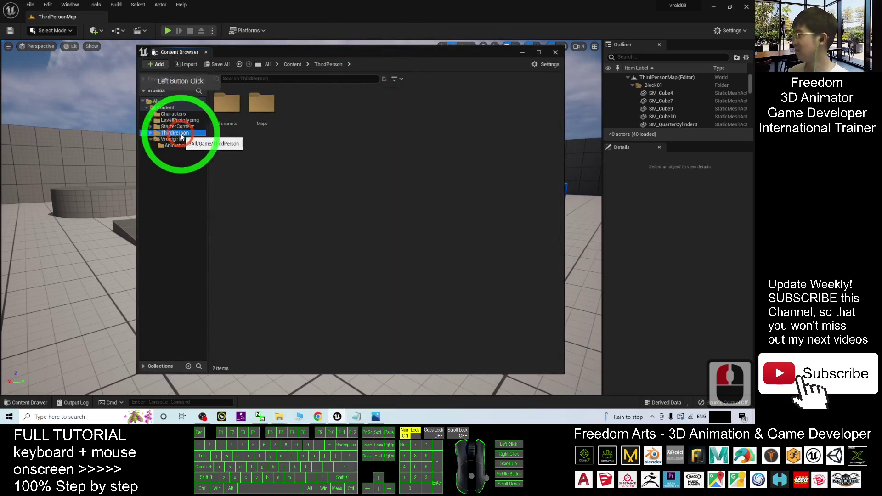
double_click(227, 104)
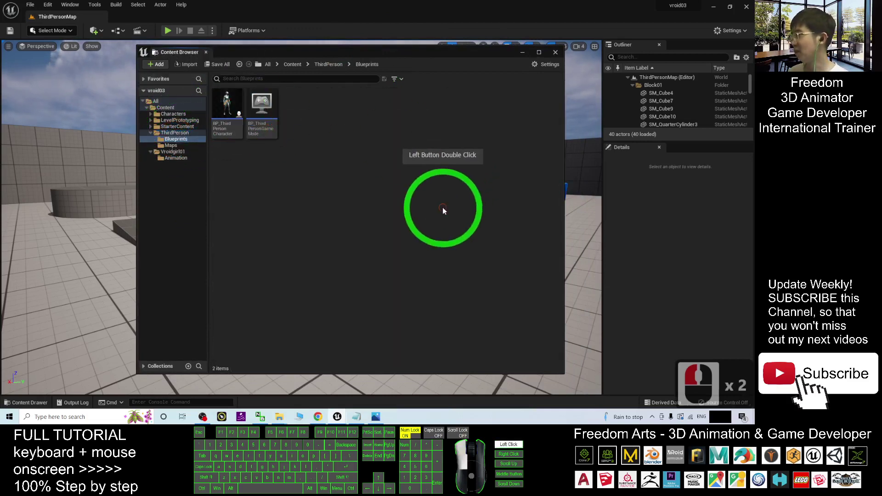
left_click(220, 112)
left_click(221, 123)
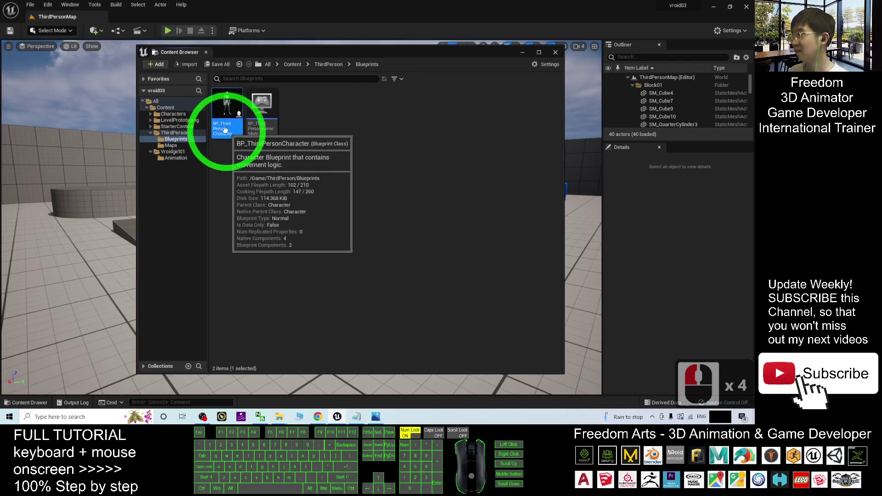
Step: Duplicate BP_ThirdPersonCharacter and name the copy BP_ThirdPersonCharacter_Vroidgirl01
right_click(225, 106)
left_click(253, 153)
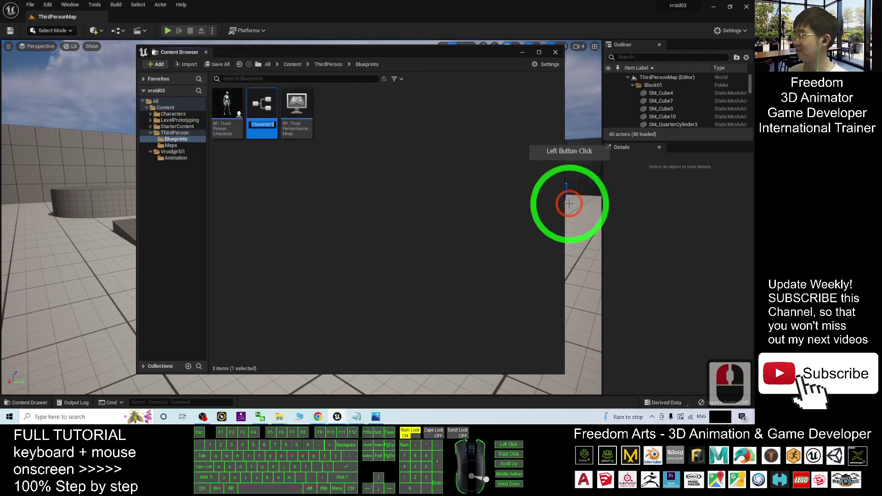
left_click(272, 125)
type("_")
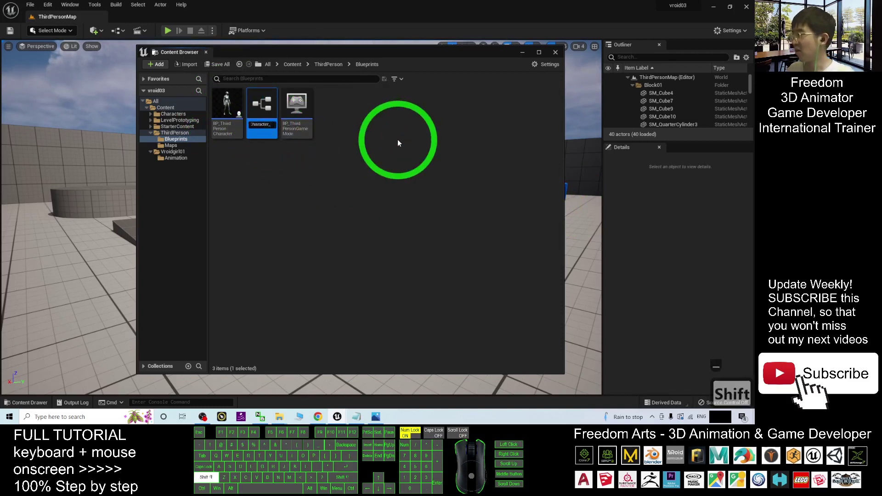
type("Vroidgirl01")
key("Return")
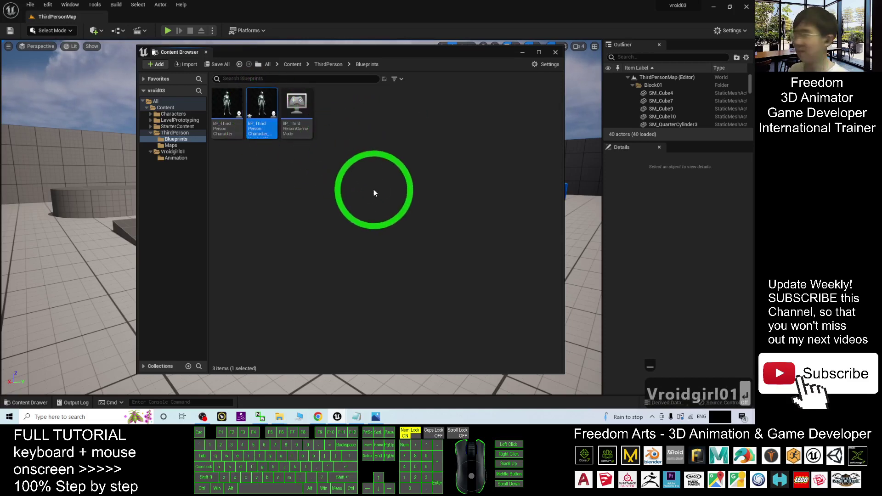
Step: Open BP_ThirdPersonCharacter_Vroidgirl01 and set its Mesh component's Skeletal Mesh to SK_vroidgirl01
double_click(262, 105)
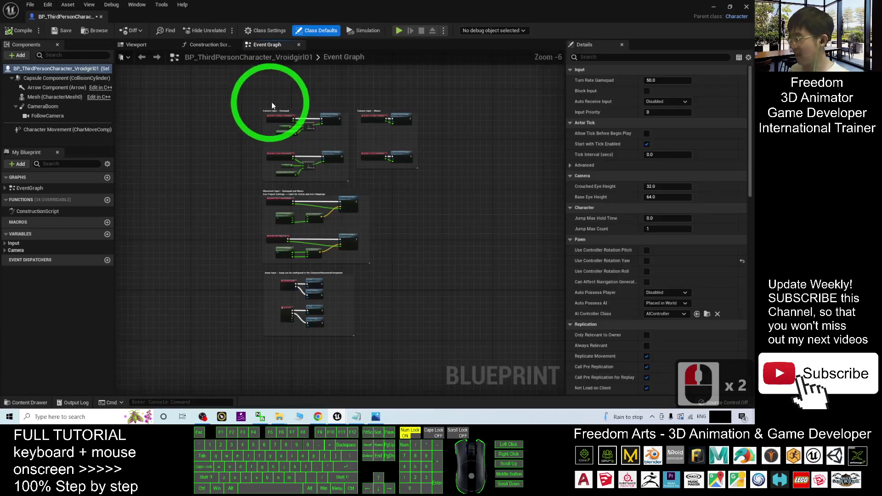
left_click(55, 97)
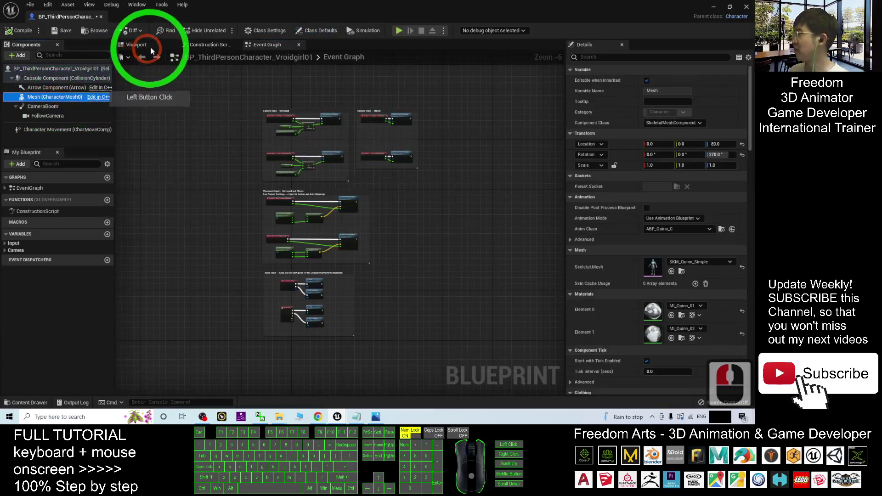
left_click(149, 47)
double_click(350, 203)
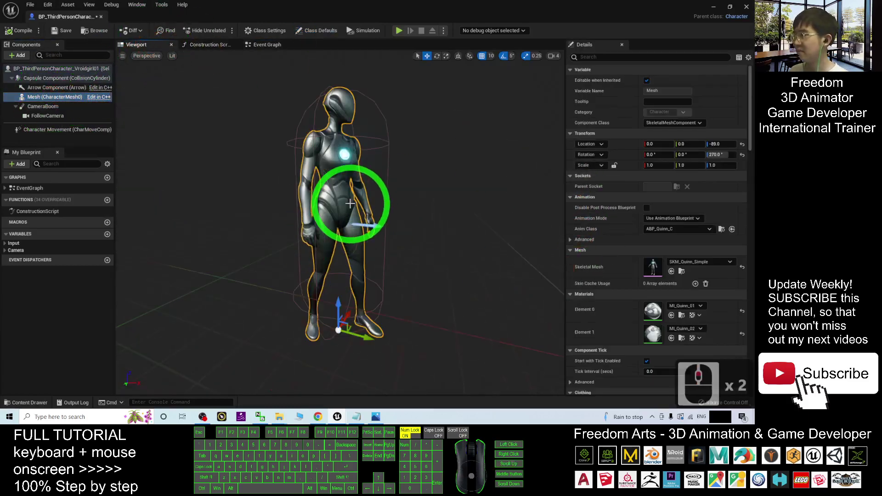
left_click(567, 247)
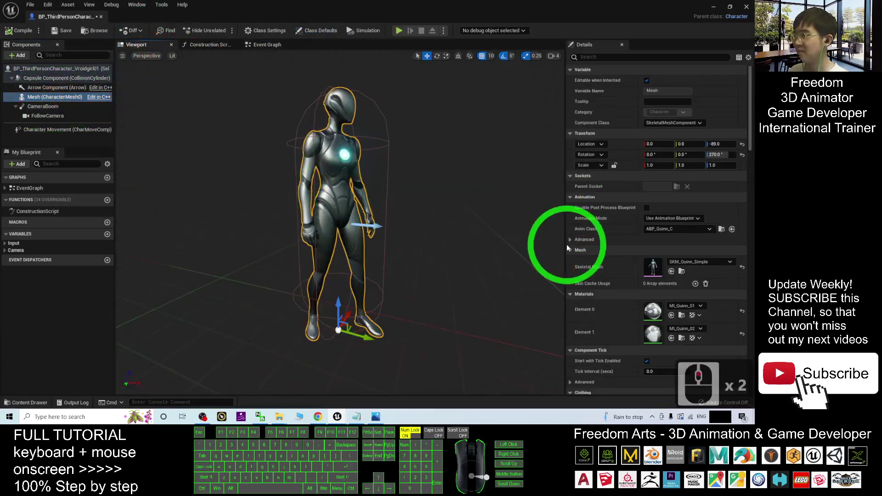
left_click(705, 263)
left_click(669, 172)
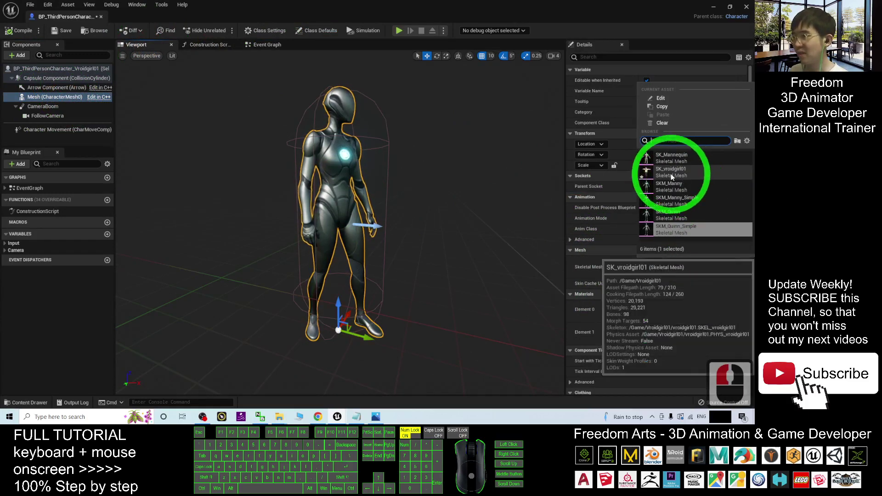
left_click(352, 197)
left_click_drag(473, 269, 580, 218, "alt")
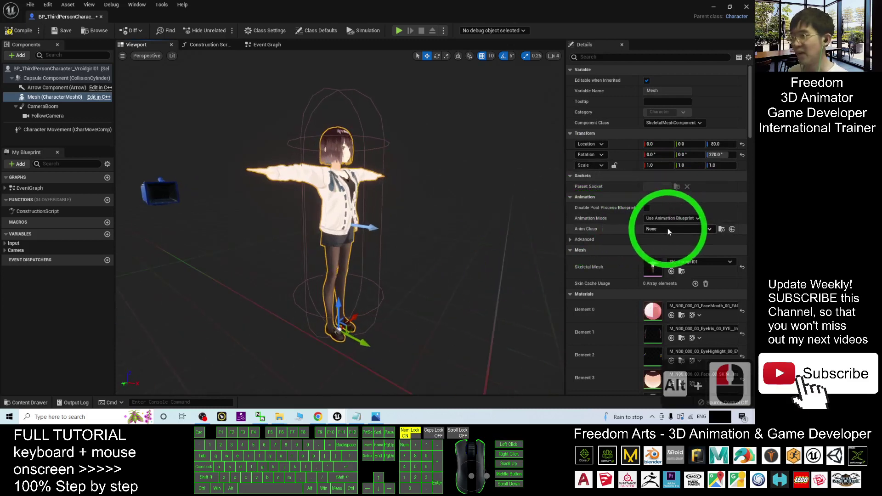
left_click(711, 229)
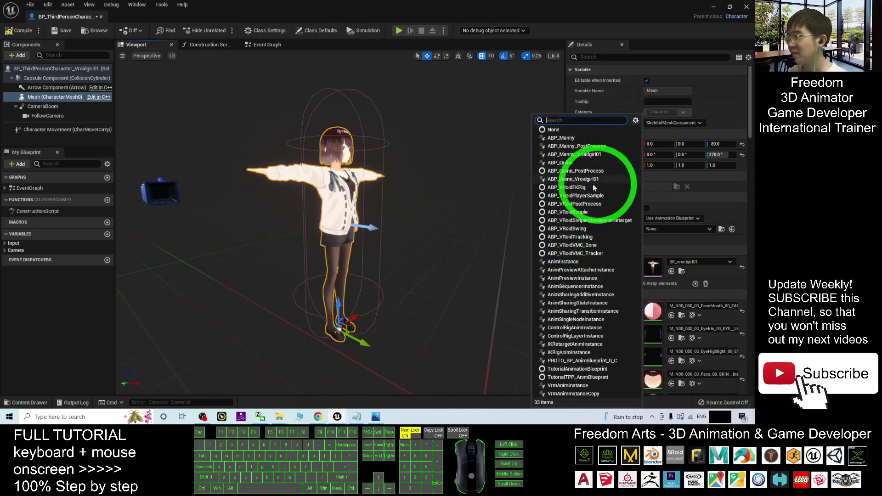
Step: Set Anim Class to ABP_Quinn_Vroidgirl01_C after briefly trying ABP_Manny_Vroidgirl01_C
left_click(574, 180)
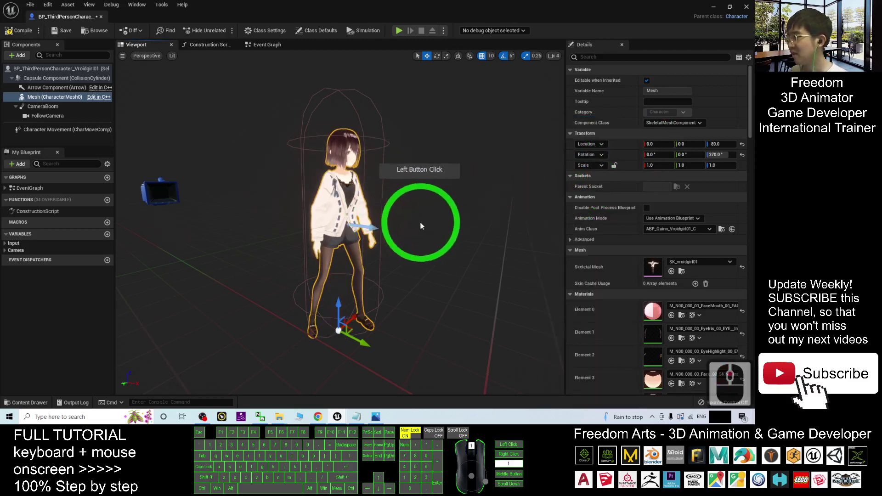
left_click_drag(441, 236, 500, 243, "alt")
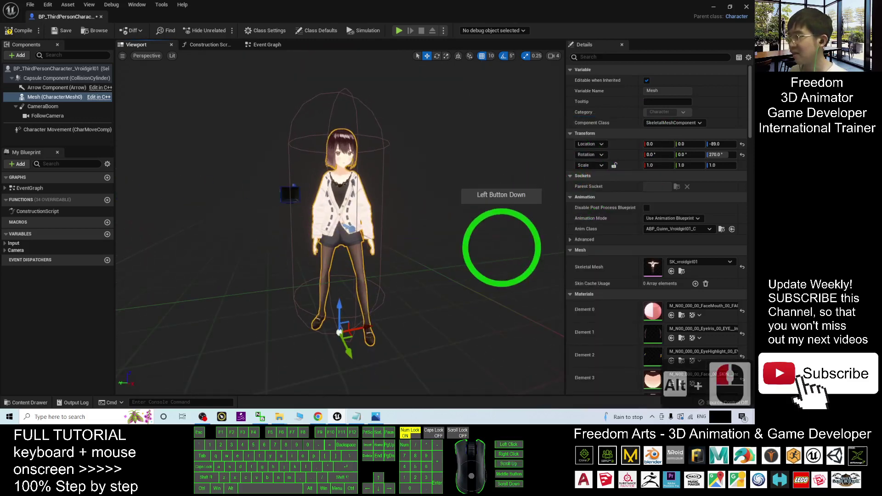
left_click_drag(497, 212, 413, 238, "alt")
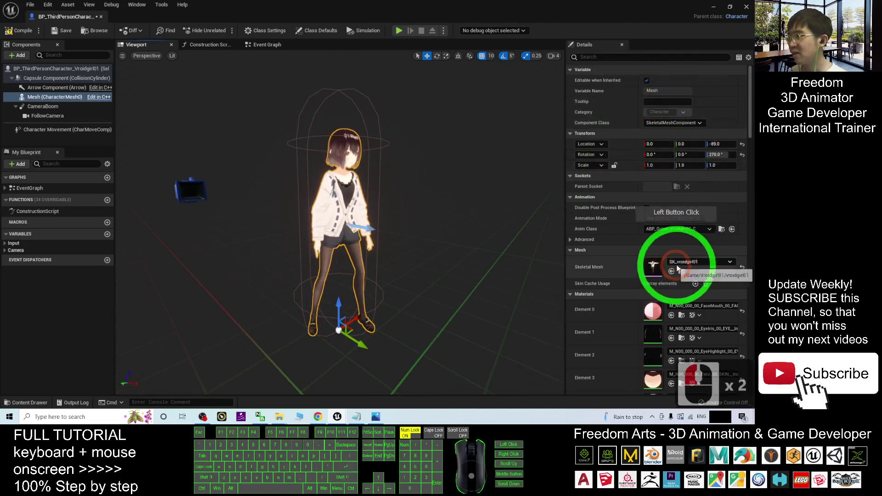
left_click(672, 230)
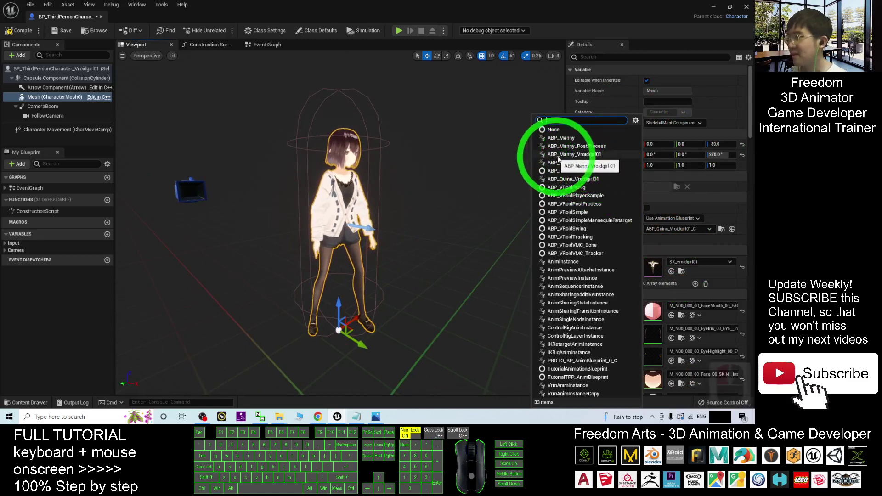
left_click(582, 155)
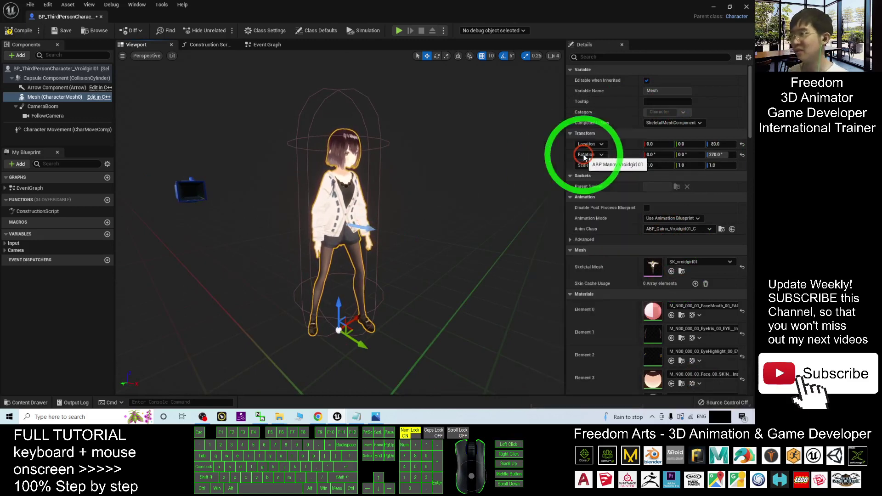
left_click(683, 229)
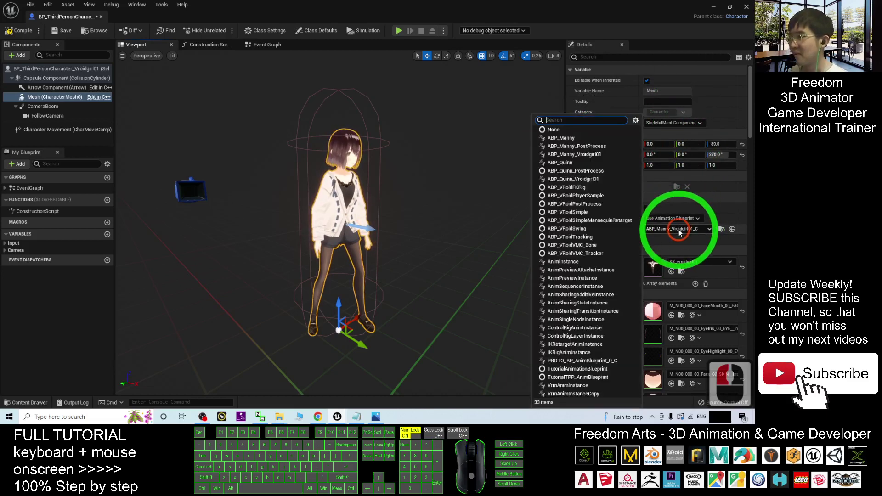
left_click(564, 180)
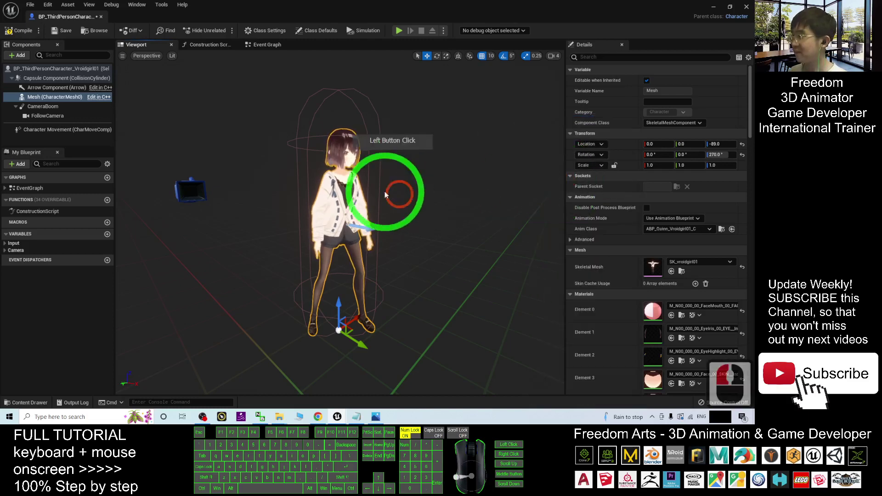
Step: Compile and save the character Blueprint, then close its editor
left_click(29, 31)
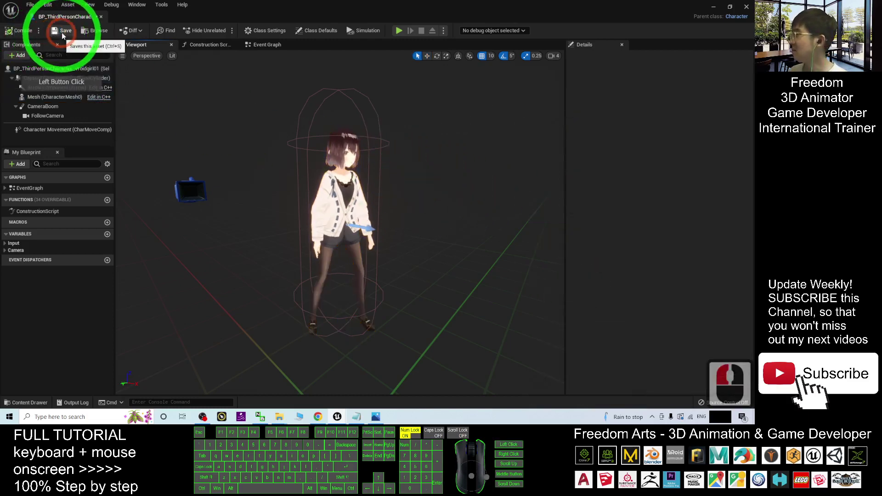
left_click(65, 31)
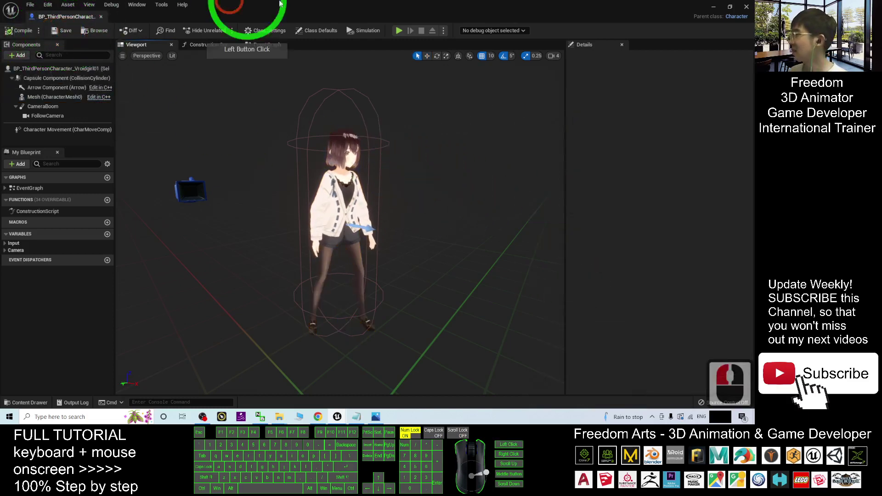
left_click(745, 8)
left_click(388, 201)
Step: Set BP_ThirdPersonGameMode's Default Pawn Class to BP_ThirdPersonCharacter_Vroidgirl01
double_click(260, 126)
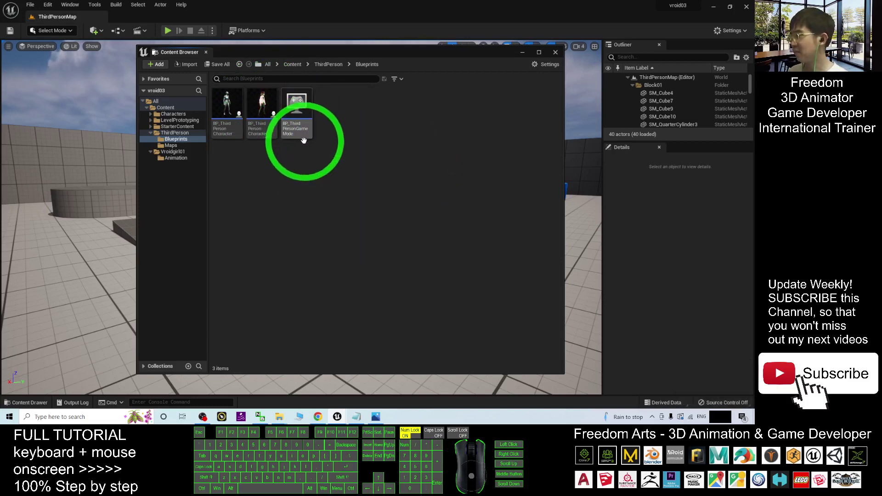
double_click(298, 104)
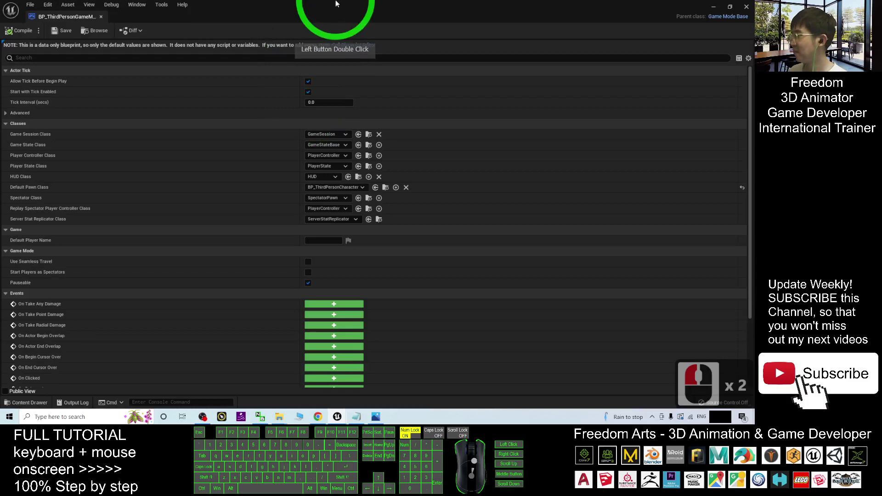
left_click_drag(337, 7, 593, 211)
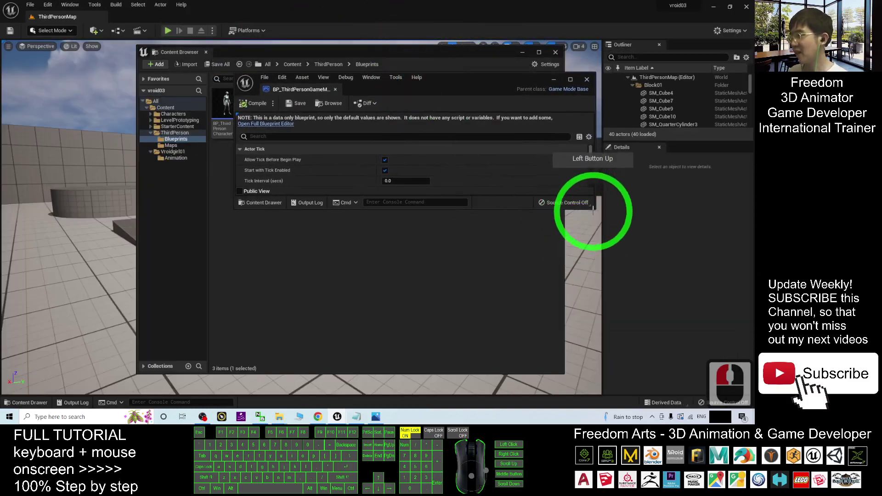
left_click(570, 79)
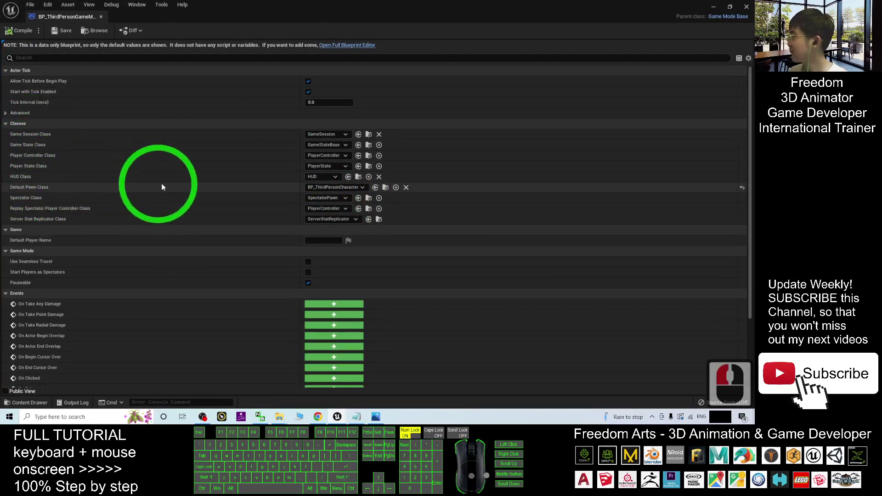
left_click(340, 187)
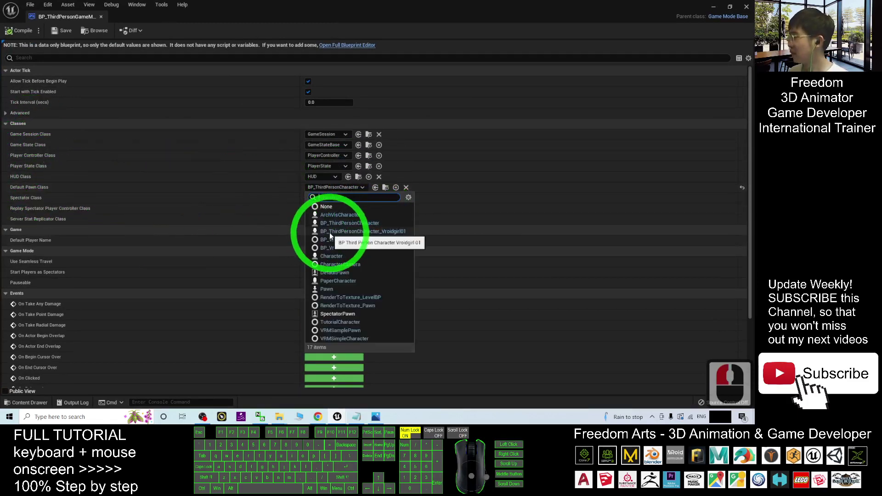
left_click(400, 232)
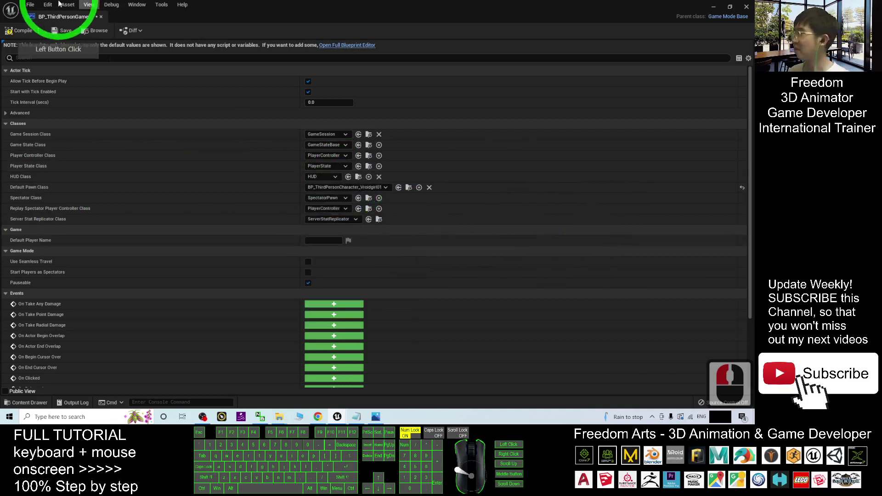
Step: Compile and save the game mode, then close its editor and the Content Browser
left_click(23, 31)
left_click(59, 34)
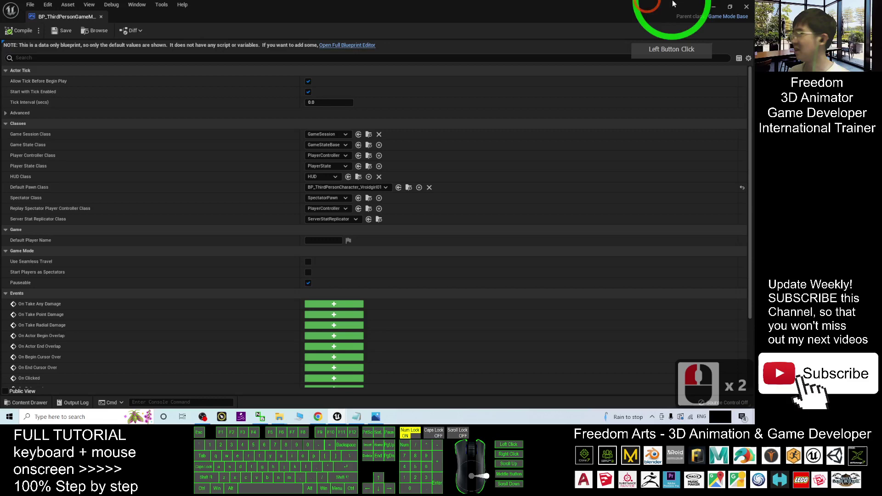
left_click(747, 7)
left_click(678, 201)
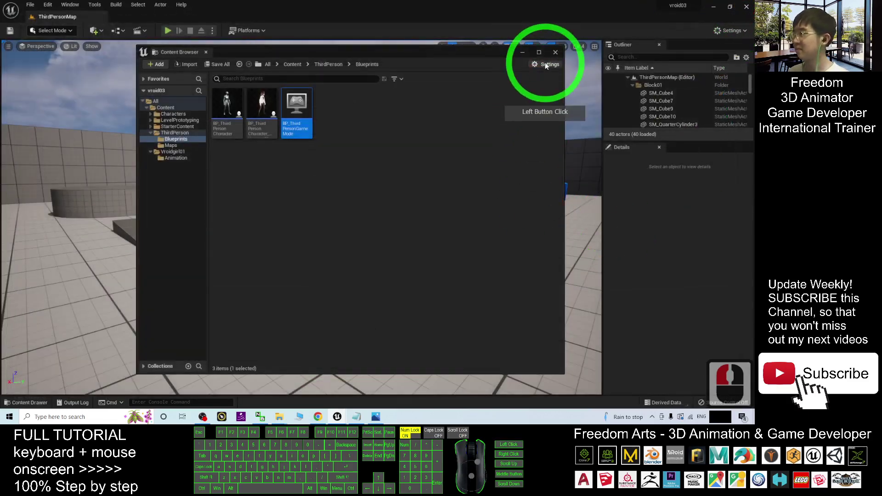
left_click(555, 53)
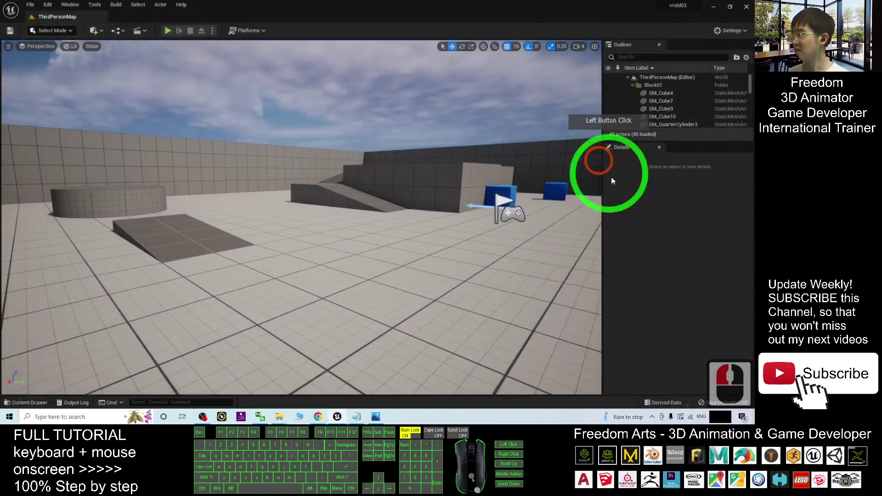
Step: Start playing the level and run the VRoid girl around and up the ramp with WASD
left_click(168, 31)
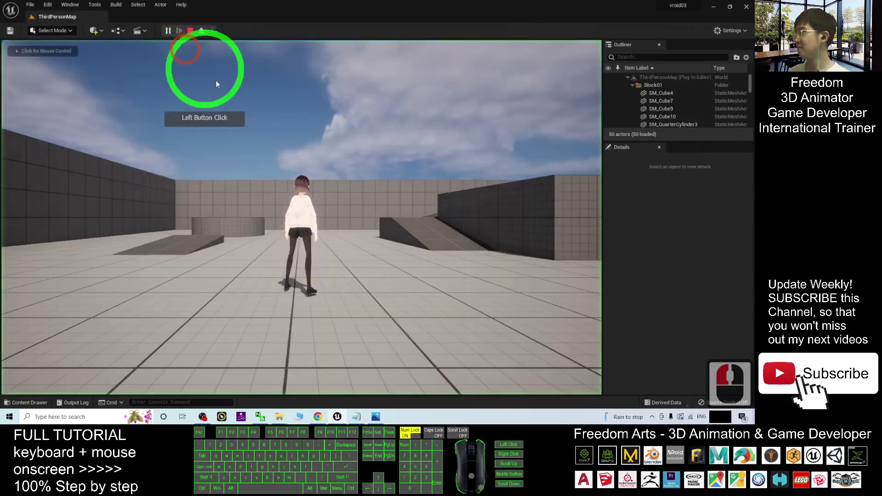
left_click(399, 222)
key("w")
key("w")
key("w")
key("w")
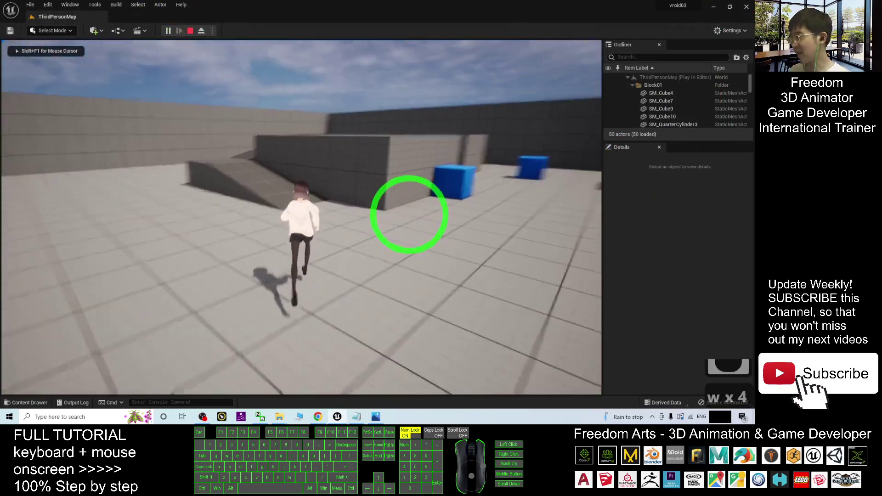
key("s")
key("s")
key("s")
key("a")
key("s")
key("s")
key("d")
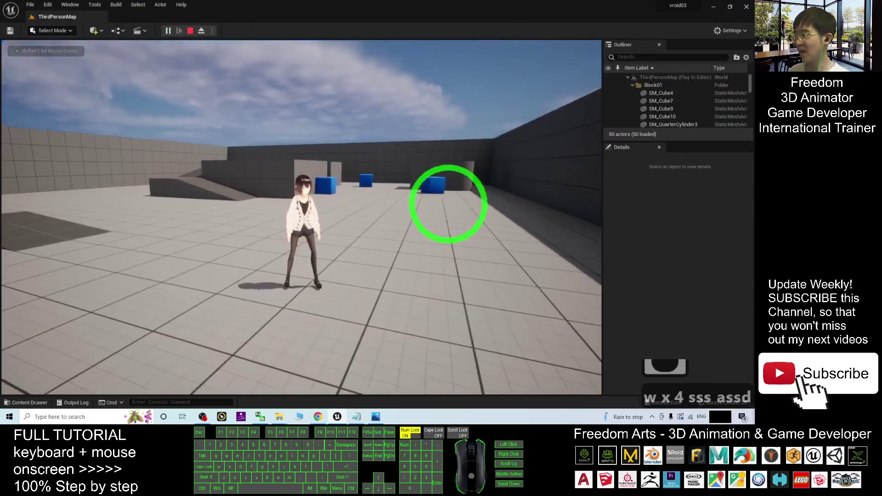
key("w")
key("d")
key("a")
key("d")
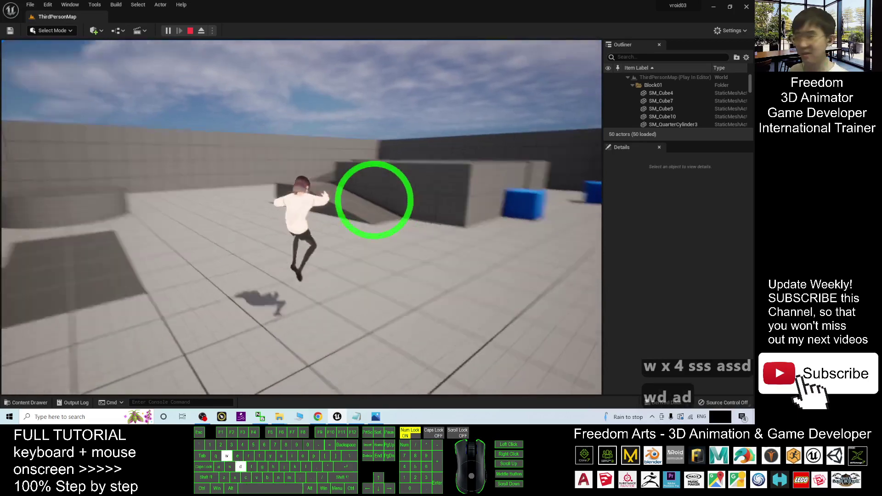
key("a")
key("d")
key("d")
key("a")
key("d")
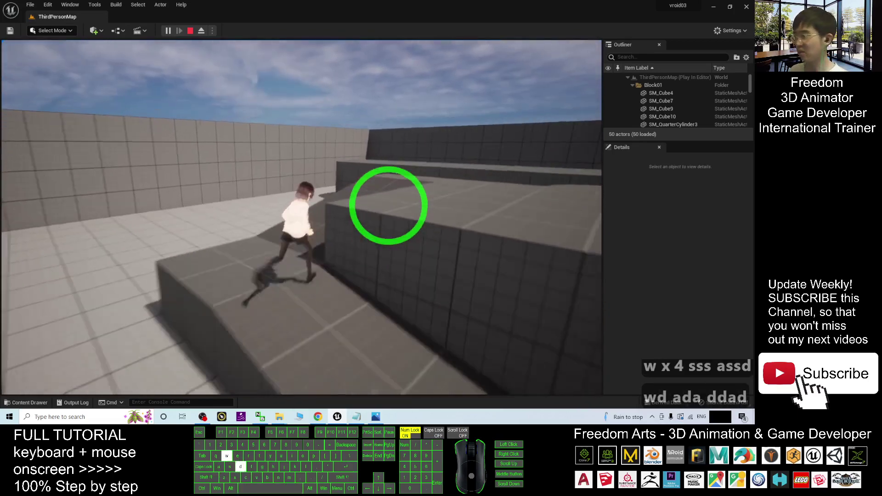
key("d")
key("d")
key("d")
Step: Jump onto the blue cube and along the ramp, then stop the play session with Esc
key("d")
key("d")
key("d")
key("s")
key("space")
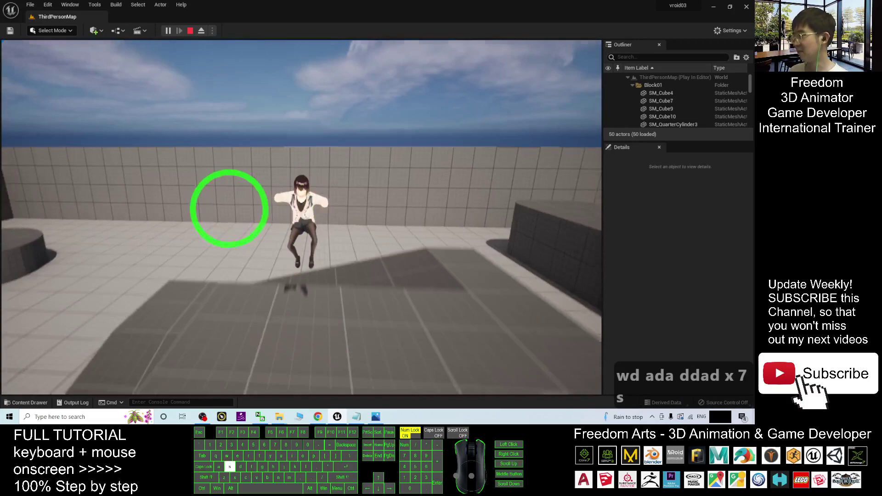
key("d")
key("s")
key("s")
key("a")
key("a")
key("w")
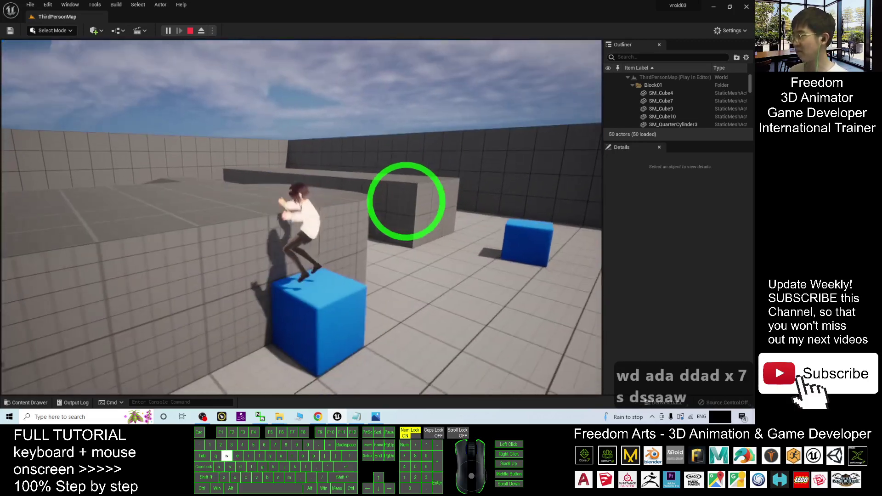
key("w")
key("a")
key("space")
key("a")
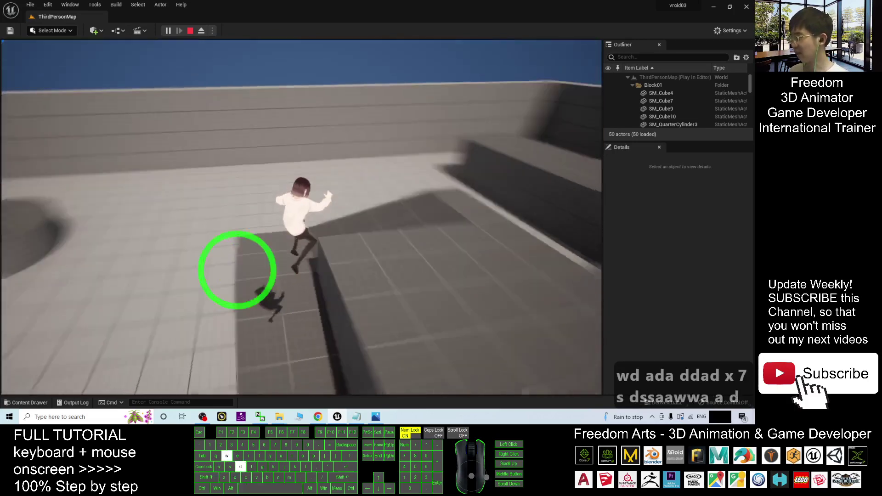
key("d")
key("d")
key("d")
key("a")
key("d")
key("s")
key("w")
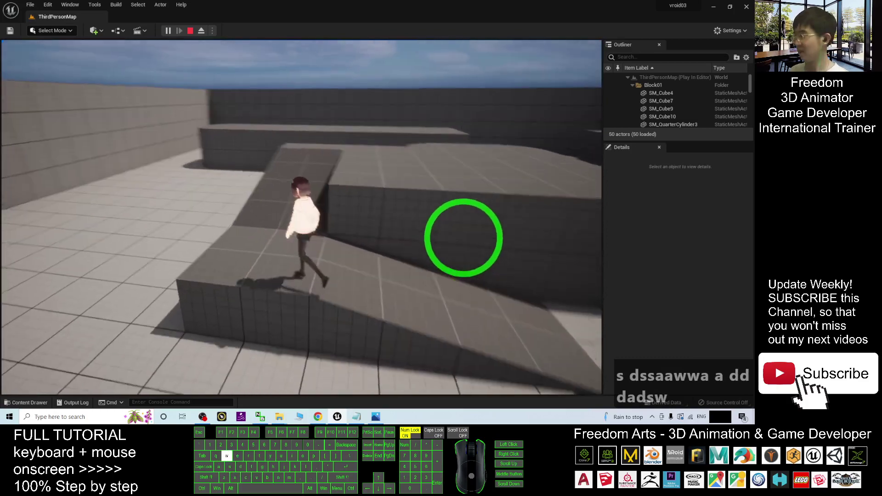
key("a")
key("d")
key("s")
key("space")
key("d")
key("d")
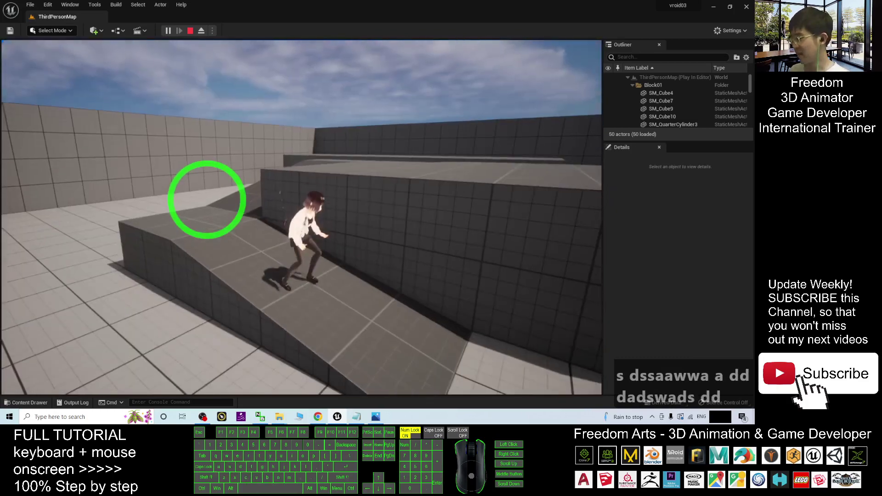
key("Escape")
scroll(343, 231, "down", 4)
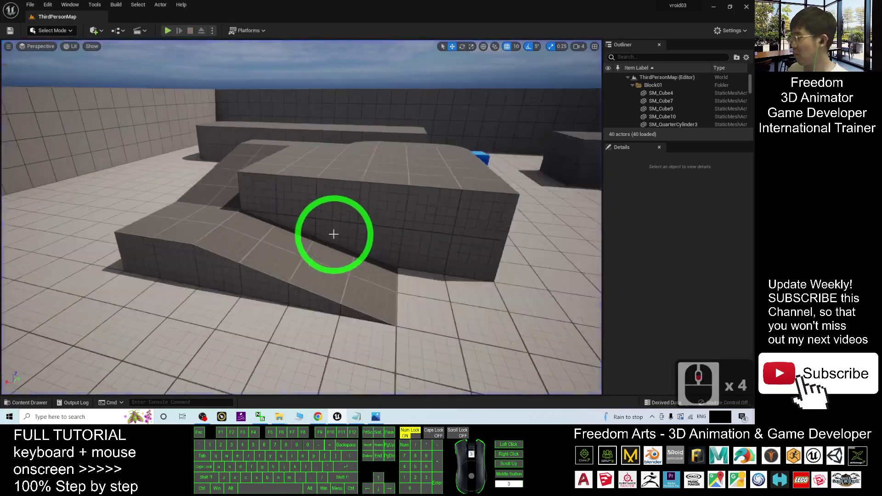
Step: Drag BP_ThirdPersonCharacter_Vroidgirl01 from ThirdPerson/Blueprints onto the floor left of the ramp
left_click(24, 403)
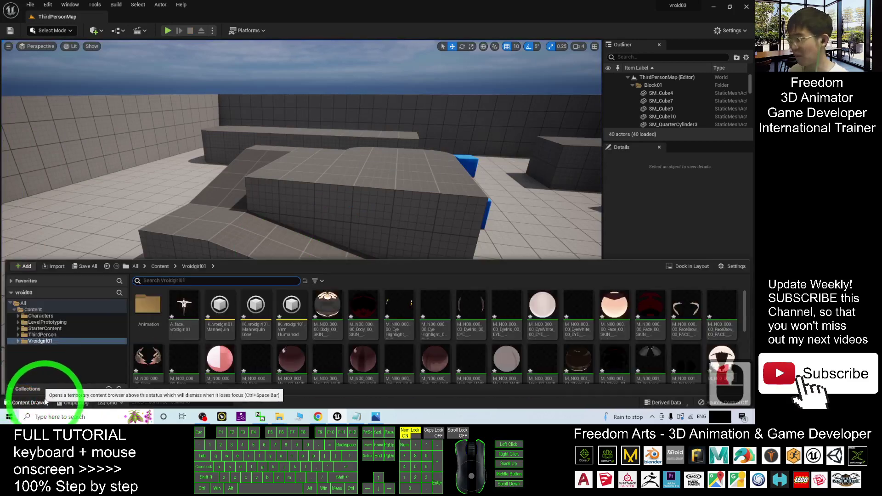
left_click(691, 266)
left_click(166, 134)
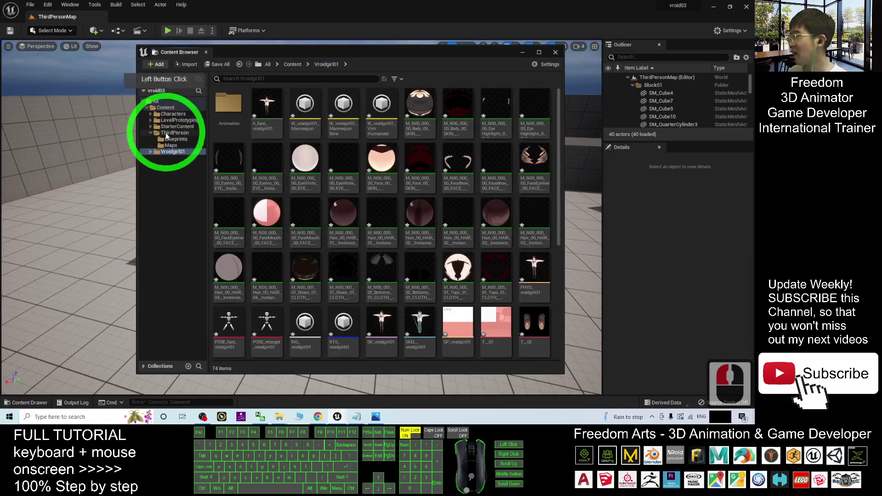
left_click(173, 115)
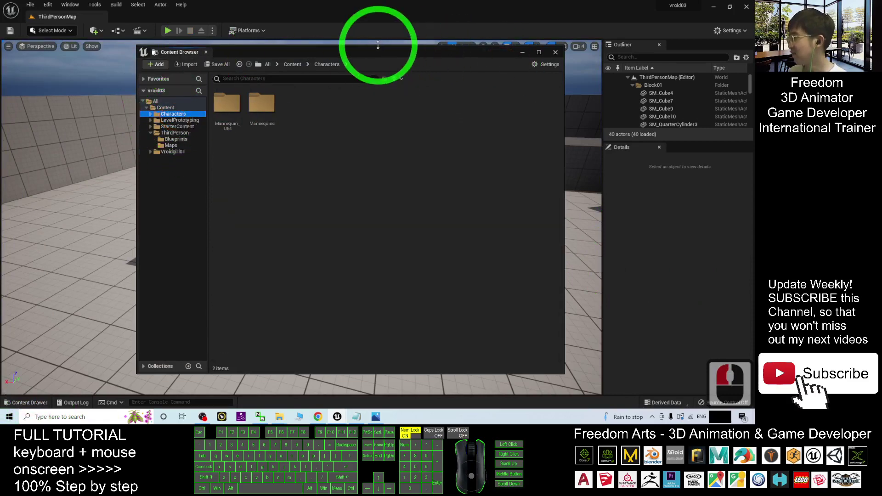
left_click_drag(373, 53, 528, 62)
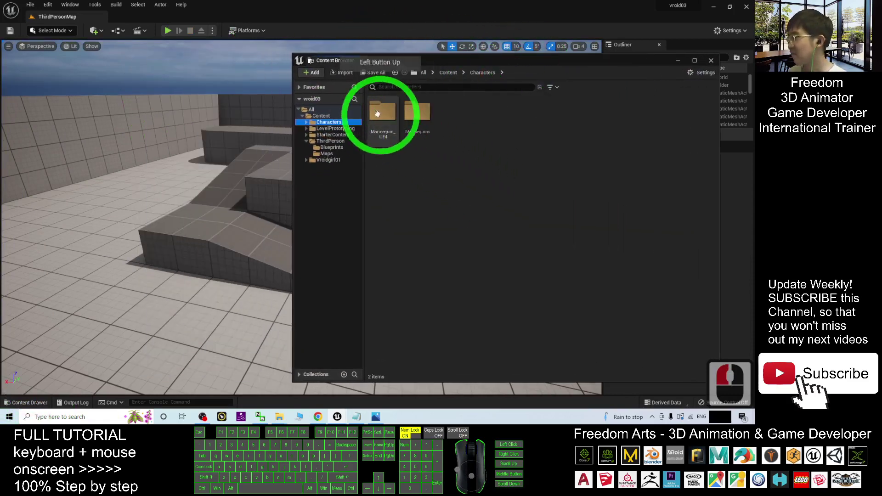
left_click(327, 147)
left_click_drag(418, 112, 82, 243)
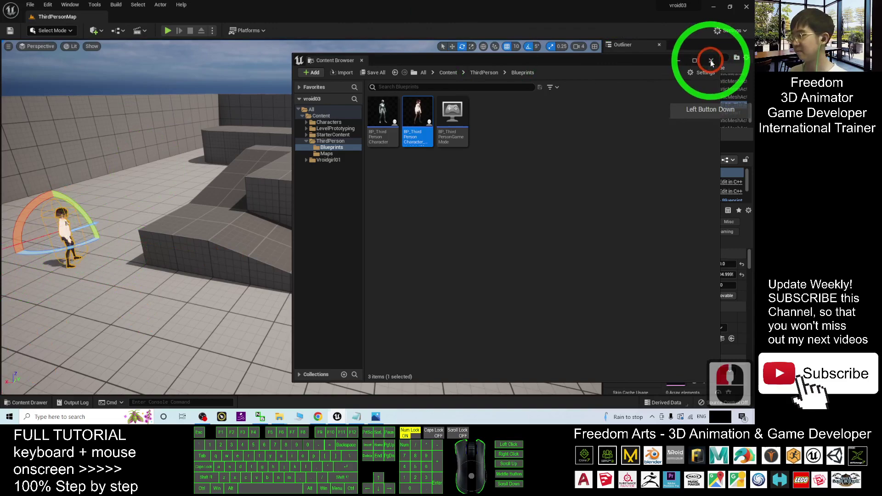
left_click(711, 62)
Step: Start the play session and run the VRoid girl up beside the standing NPC copy
left_click(172, 36)
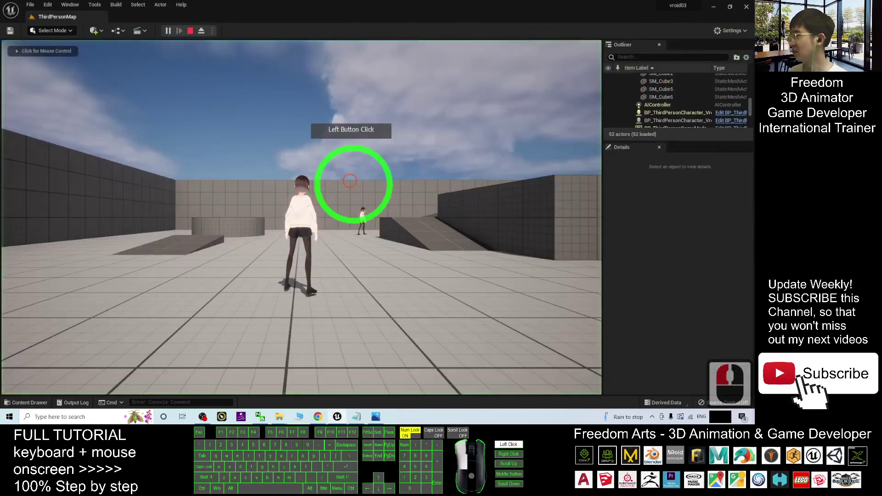
key("w")
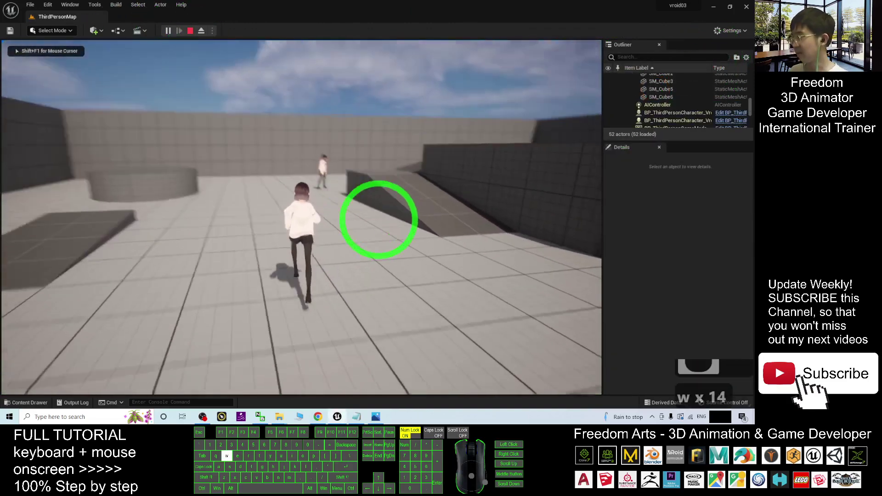
left_click(391, 233)
key("d")
key("a")
key("d")
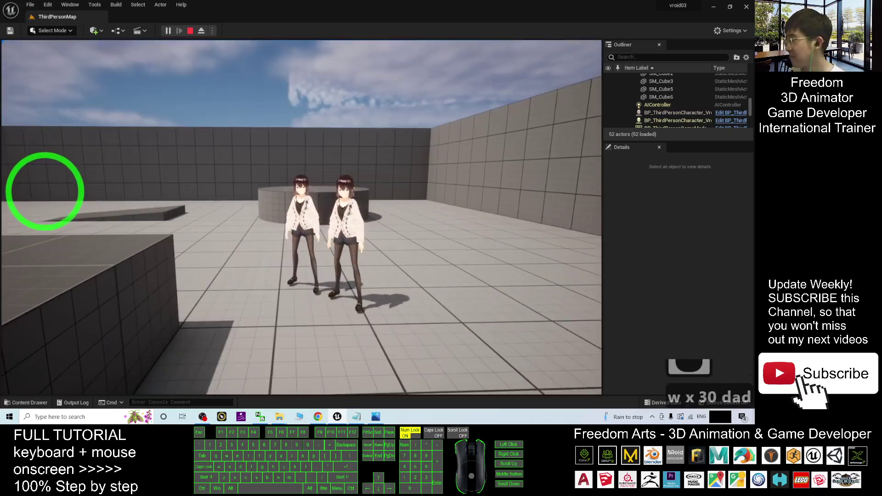
Step: Run the girl away from the NPC and across the blocks, then exit play and bring Photos forward
key("s")
key("d")
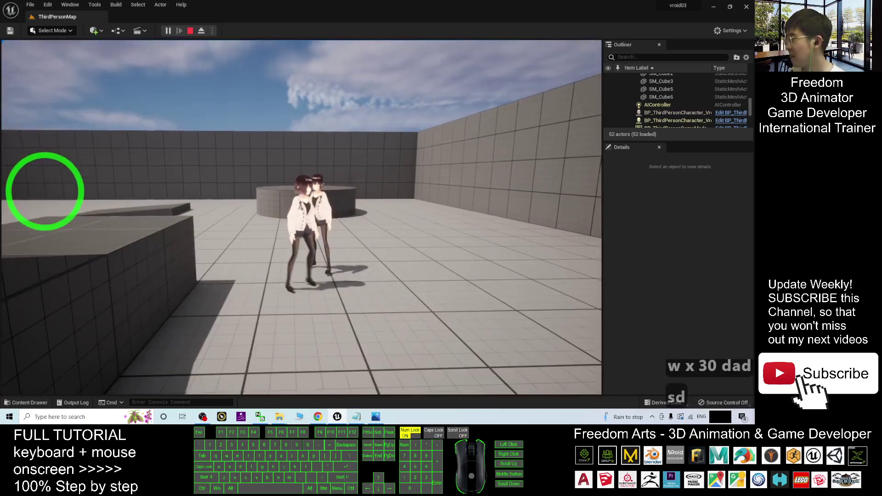
key("w")
key("d")
key("d")
key("s")
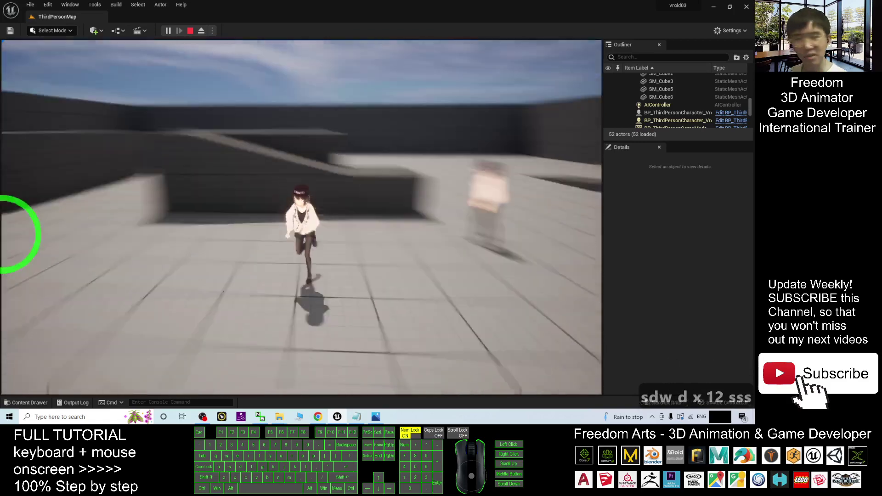
key("w")
key("d")
key("a")
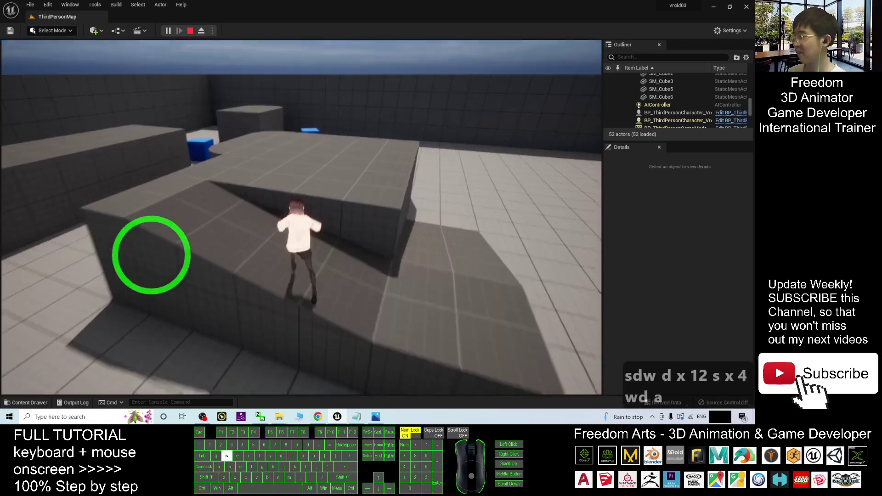
key("a")
key("d")
key("s")
key("a")
key("d")
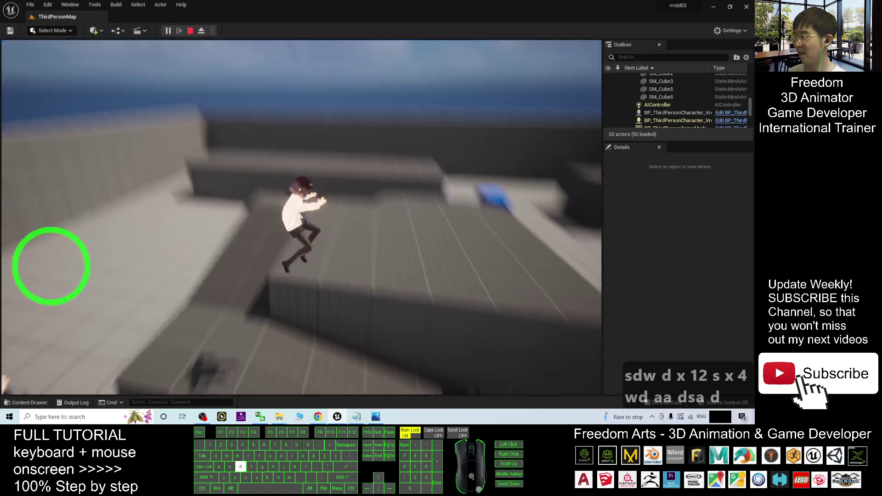
key("Escape")
left_click(377, 416)
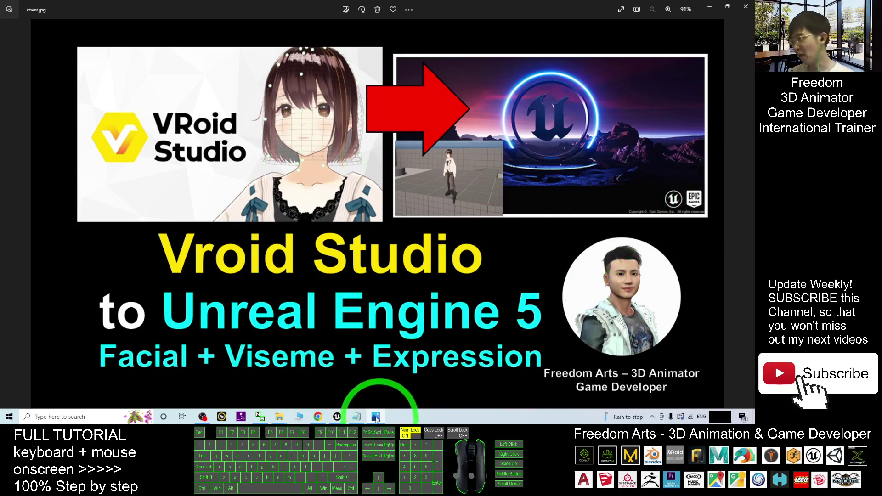
Step: Leave the cover.jpg image in Photos and return to the Unreal Engine editor
left_click(336, 417)
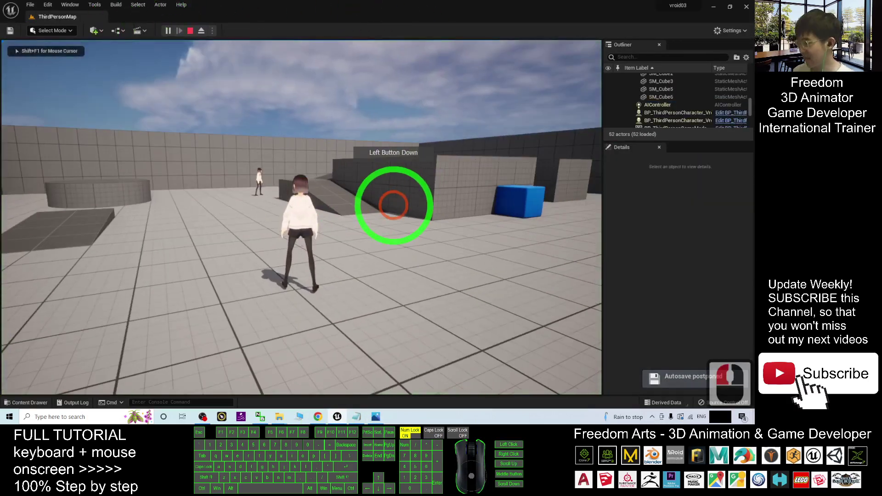
Step: Start play and run the VRoid girl onto the block and jump off it
key("w")
key("d")
key("d")
key("a")
key("a")
key("d")
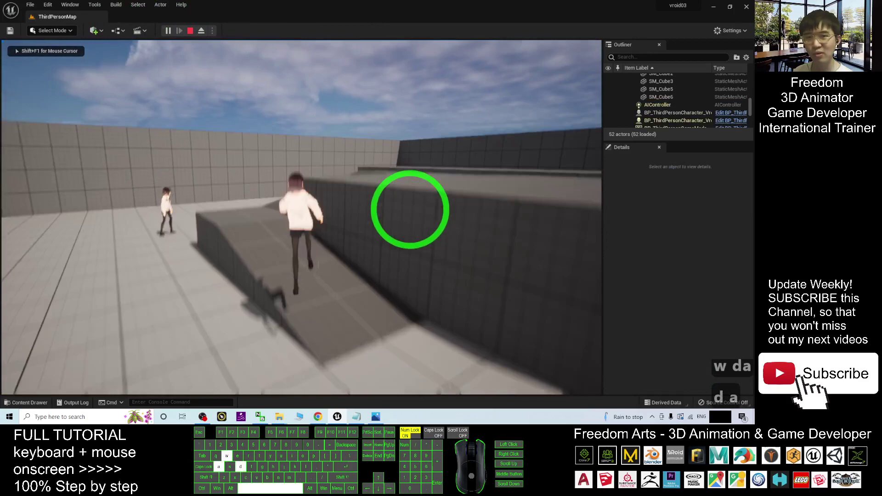
key("s")
key("d")
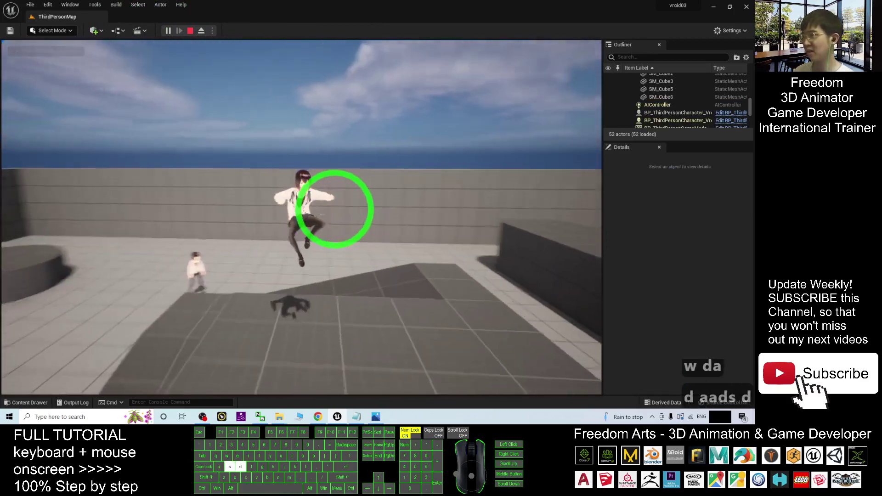
key("d")
key("w")
key("d")
key("d")
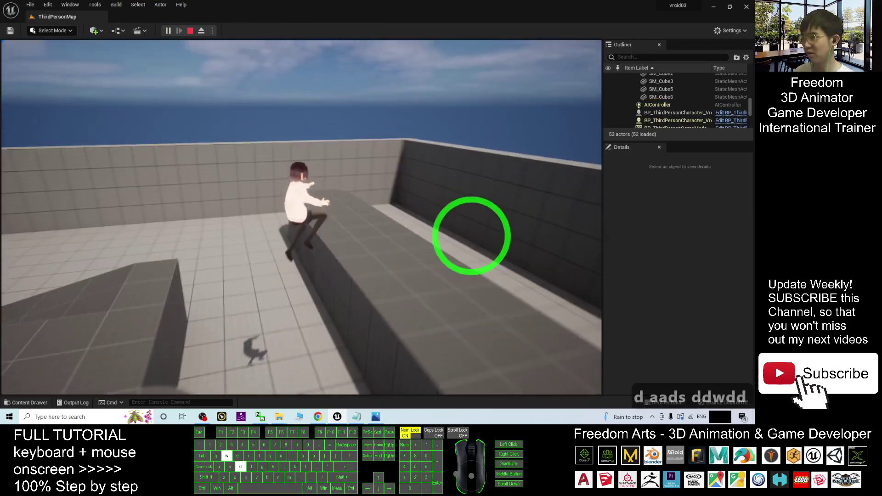
key("s")
key("s")
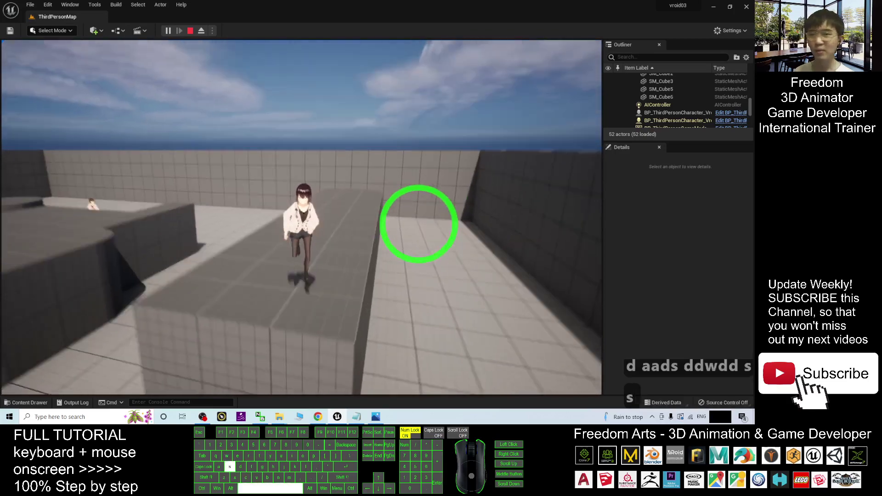
Step: Run the girl down off the block, past the blue cubes and back toward the camera
key("a")
key("a")
key("w")
key("d")
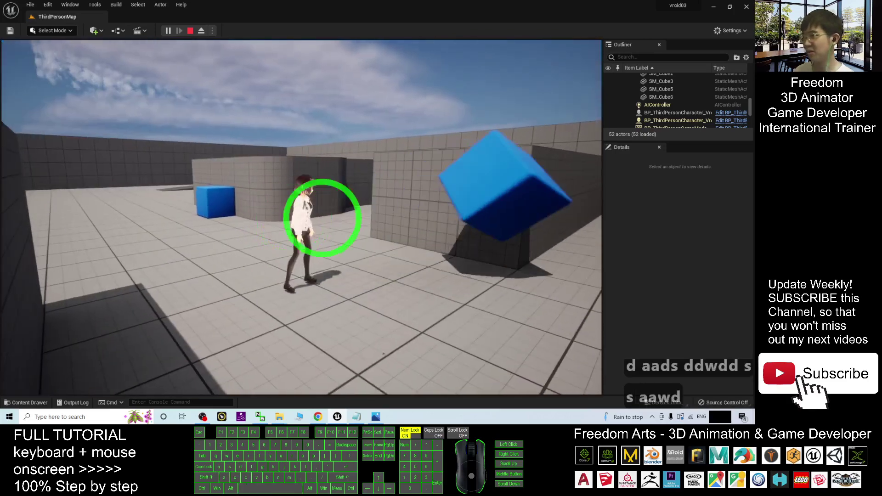
key("d")
key("w")
key("w")
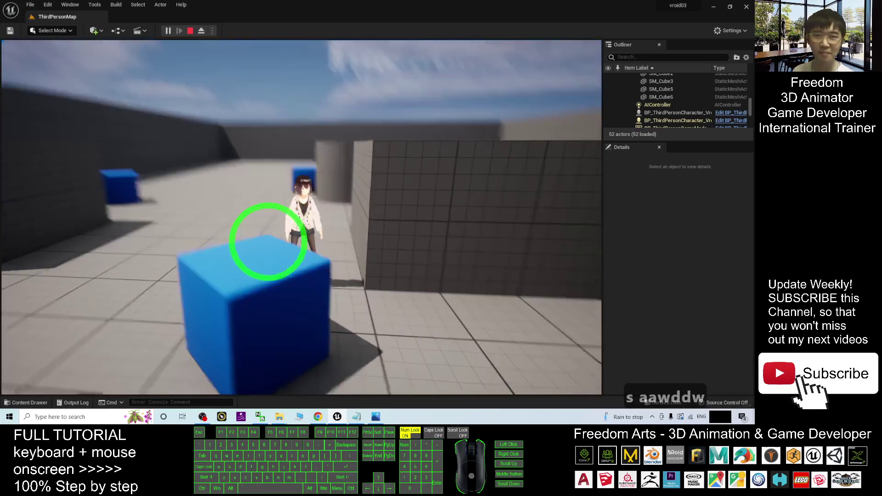
key("w")
key("a")
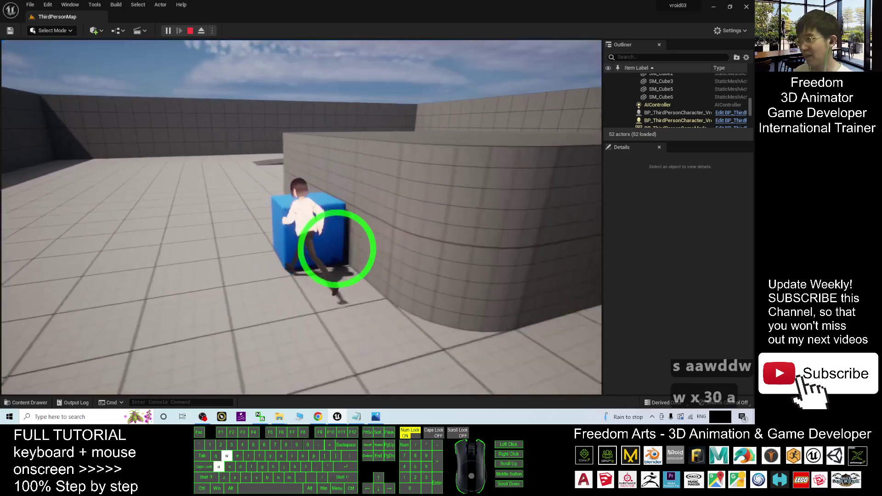
key("s")
key("a")
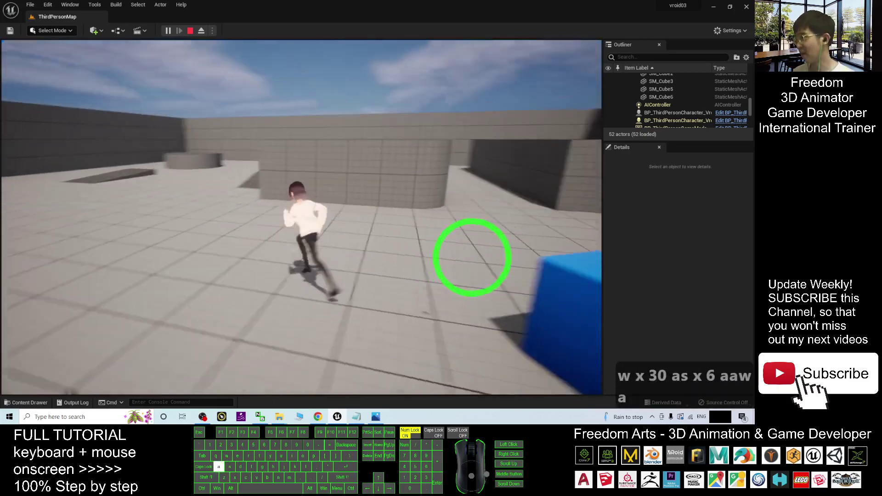